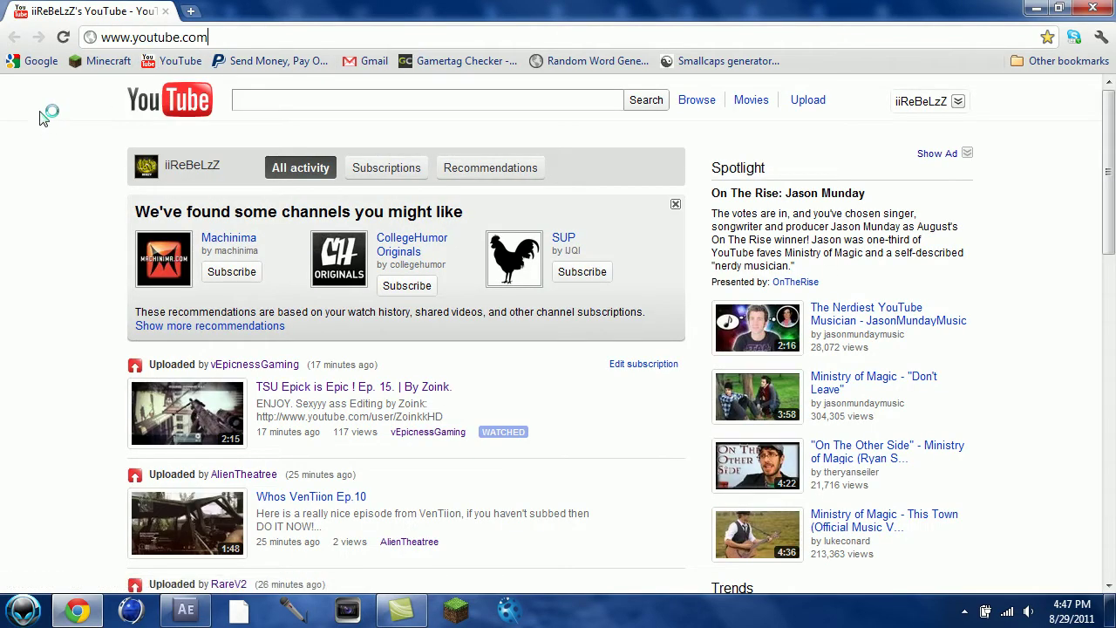
# Go to the signed-in account's own YouTube channel and open its "//Lost - (Tutorial 5 Likes)" video.
pyautogui.hotkey('ctrl', 'l')
pyautogui.write('iir')
pyautogui.press('Return')
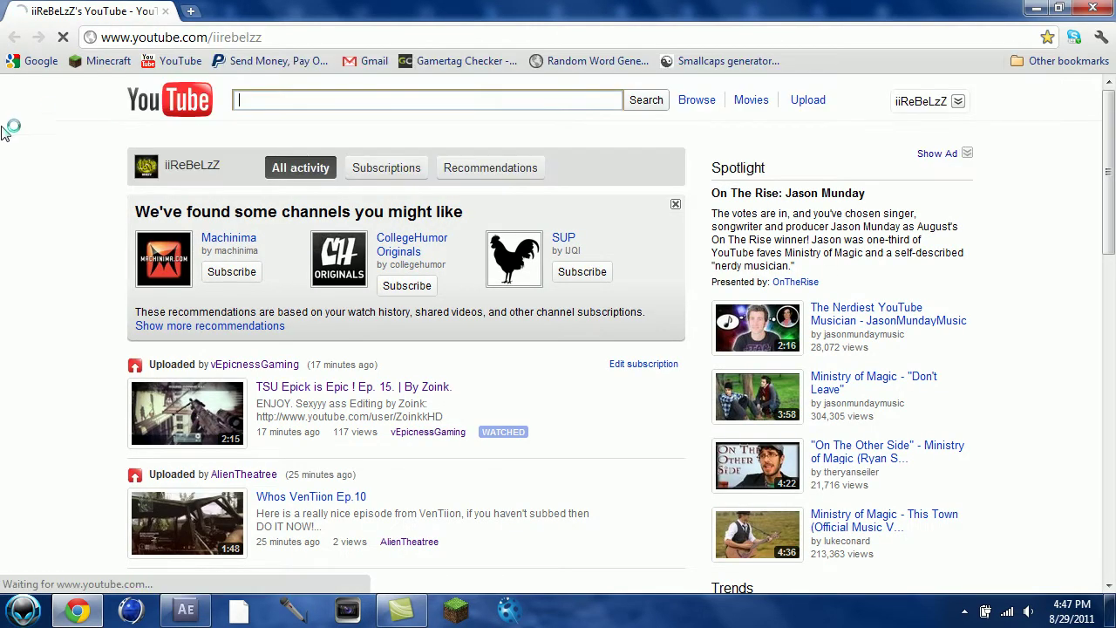
pyautogui.scroll(-2, 280, 331)
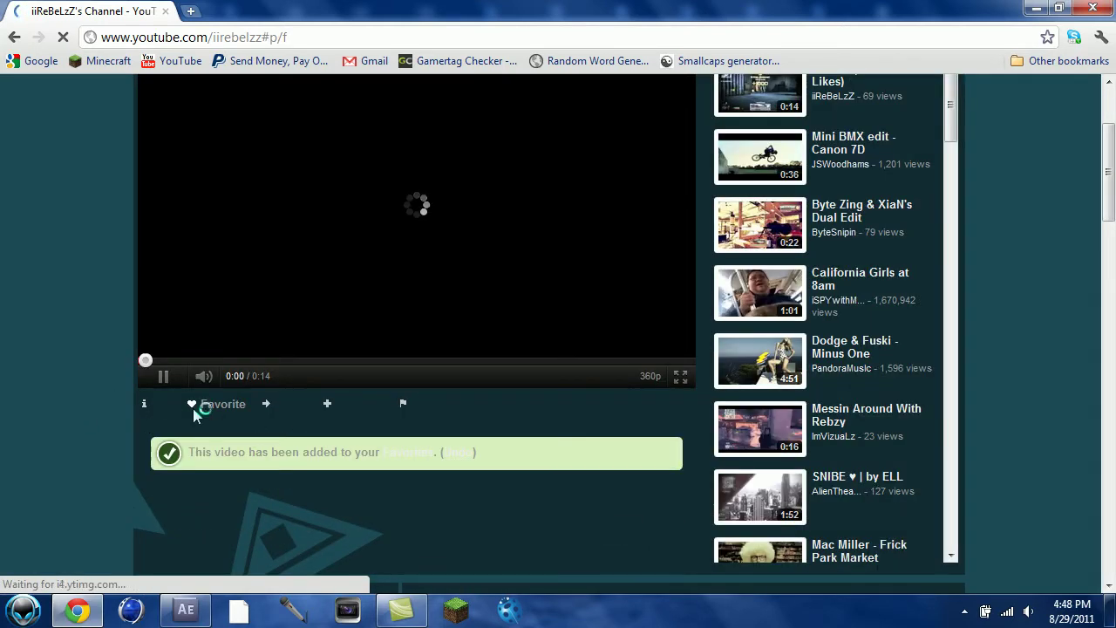
pyautogui.click(194, 404)
pyautogui.click(246, 443)
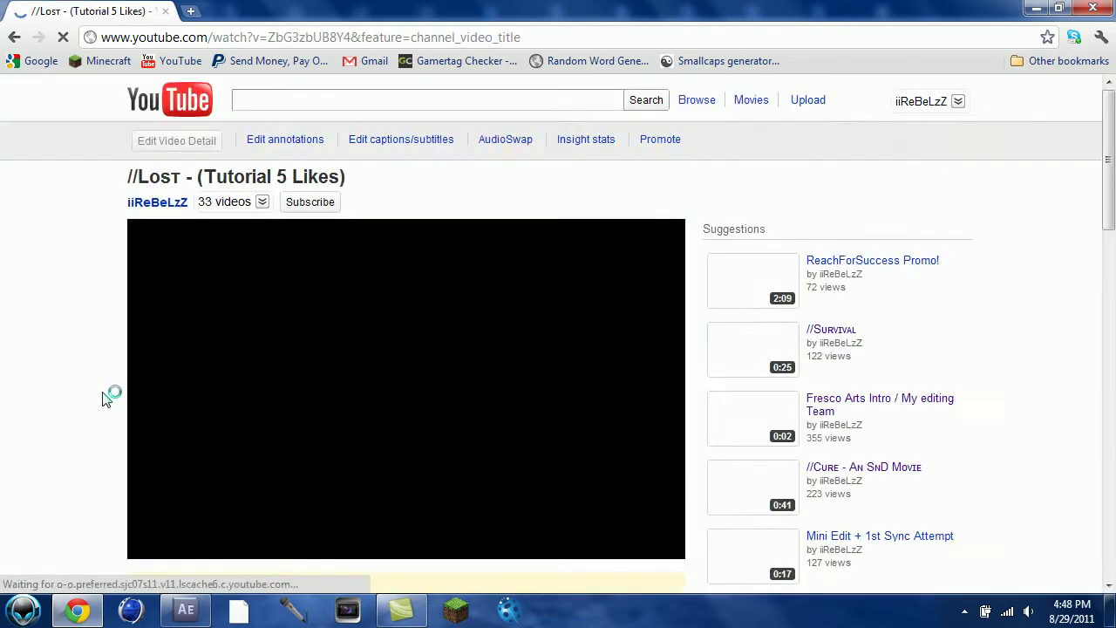
pyautogui.click(145, 462)
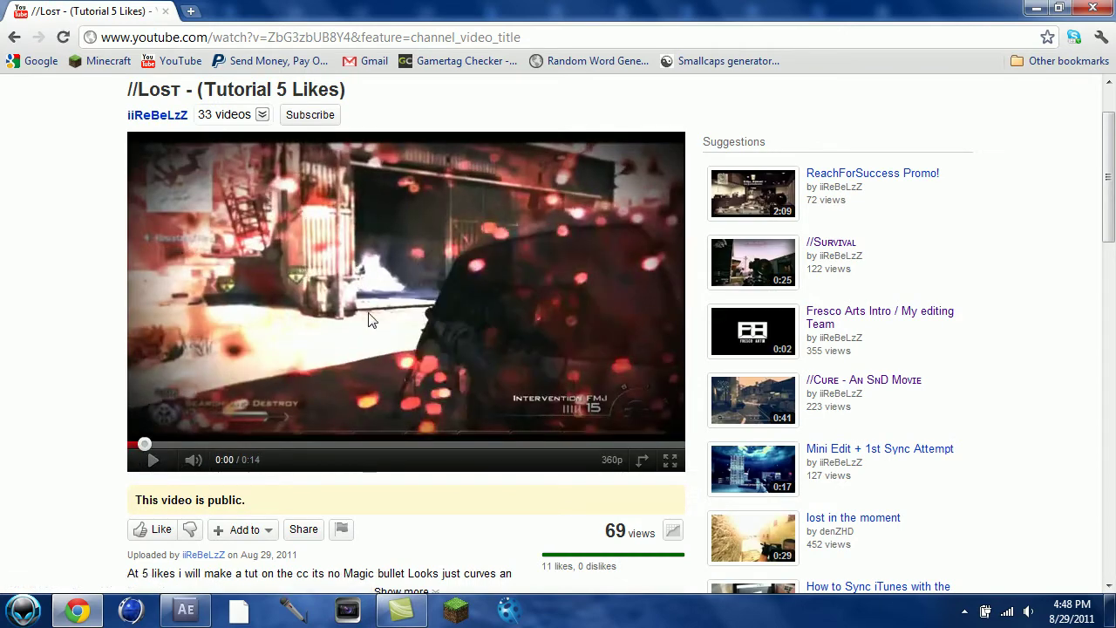
# Play the opening seconds of the video, look over its description and comments, and return to the YouTube home page.
pyautogui.scroll(-4, 55, 240)
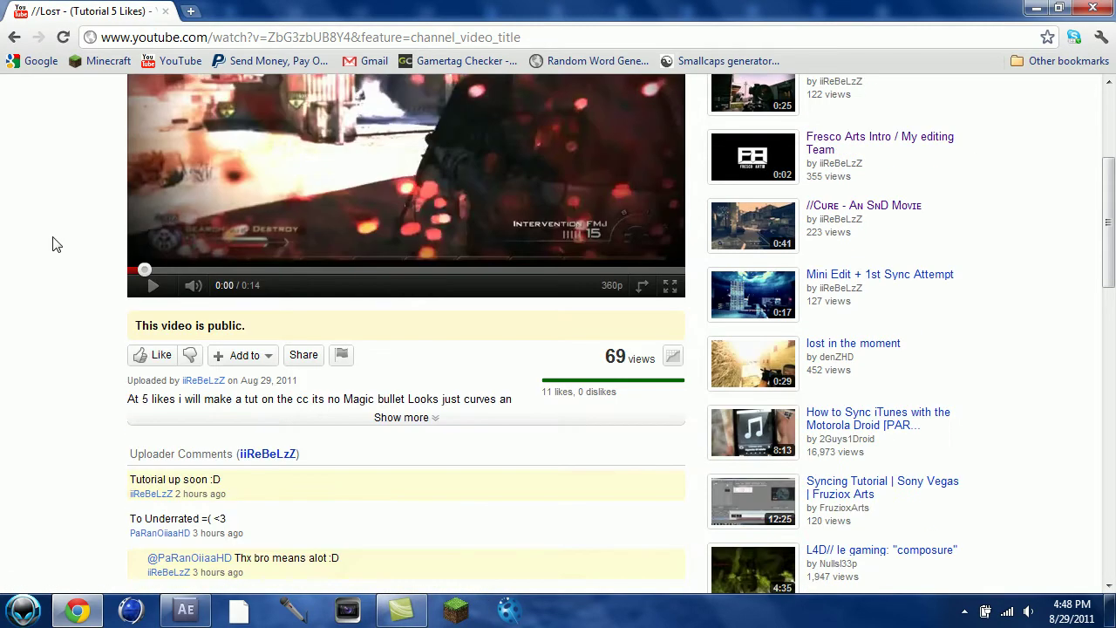
pyautogui.scroll(5, 596, 471)
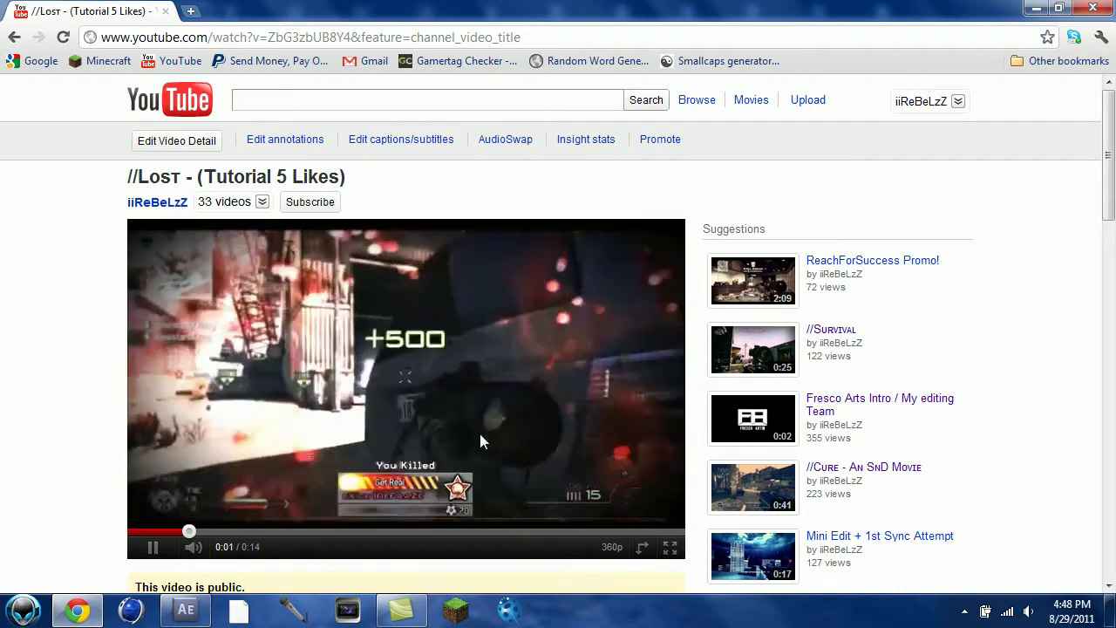
pyautogui.click(443, 415)
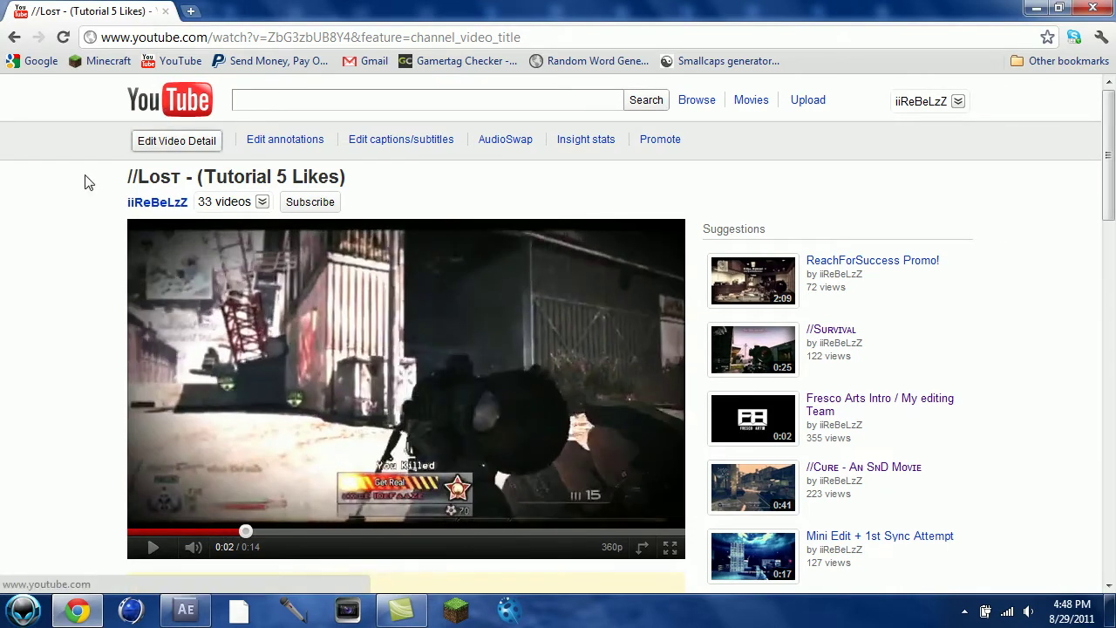
pyautogui.scroll(-5, 87, 180)
pyautogui.scroll(4, 294, 352)
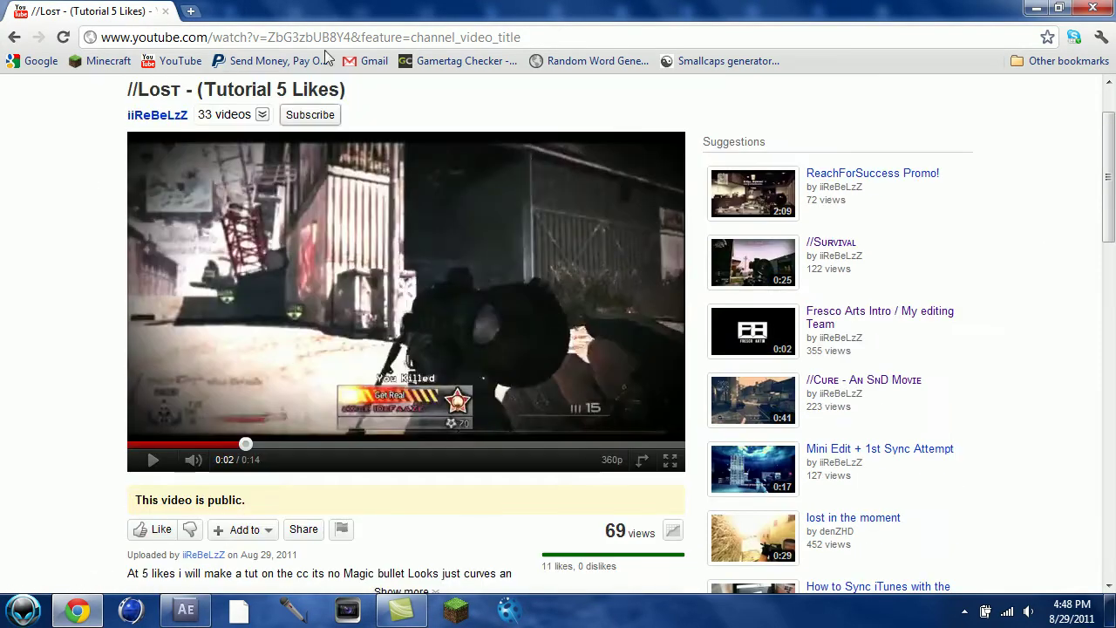
pyautogui.click(175, 60)
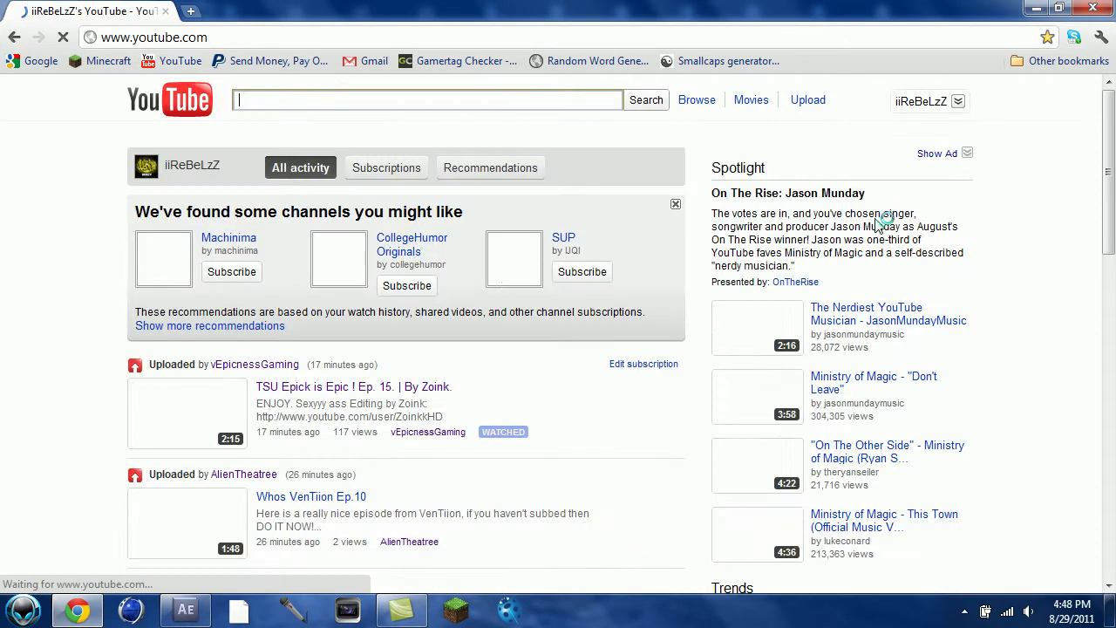
# Switch to After Effects and dismiss the welcome window.
pyautogui.click(186, 610)
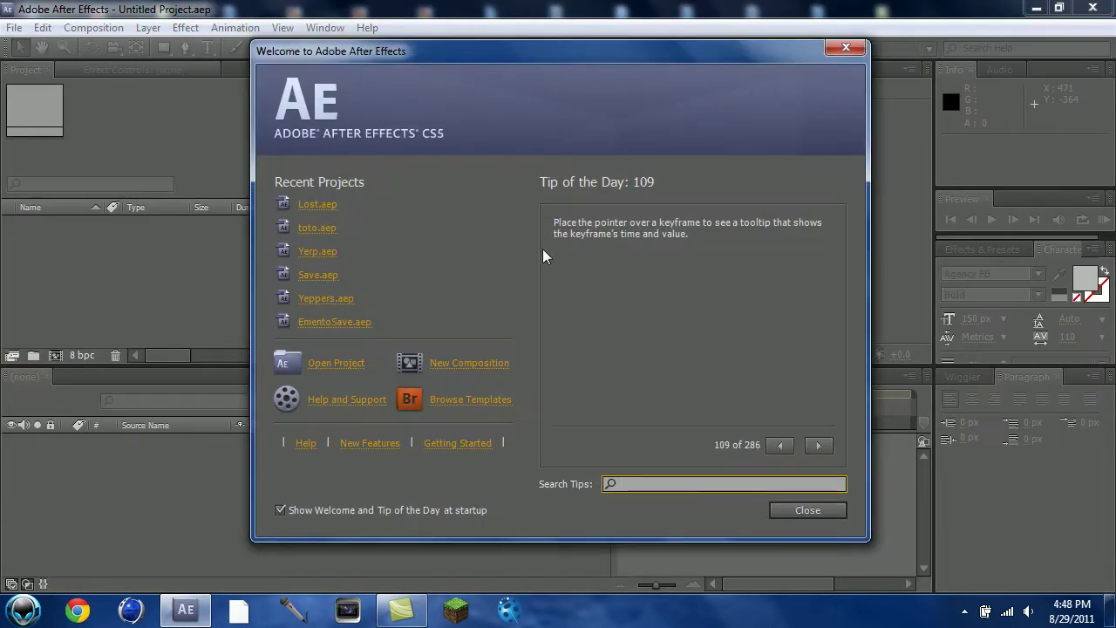
pyautogui.click(807, 510)
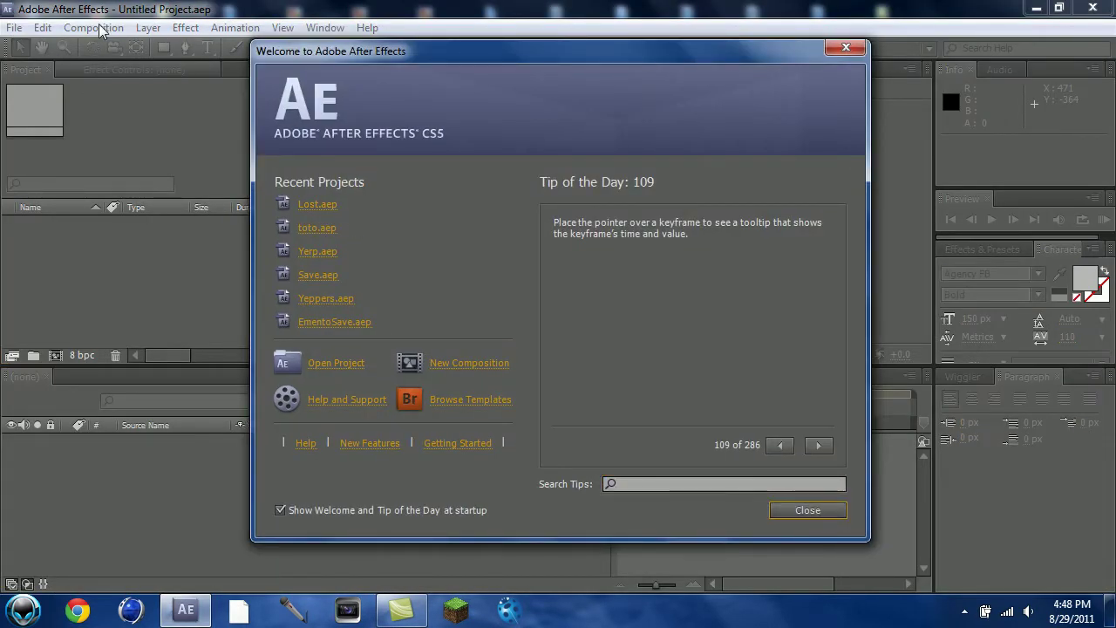
pyautogui.click(806, 511)
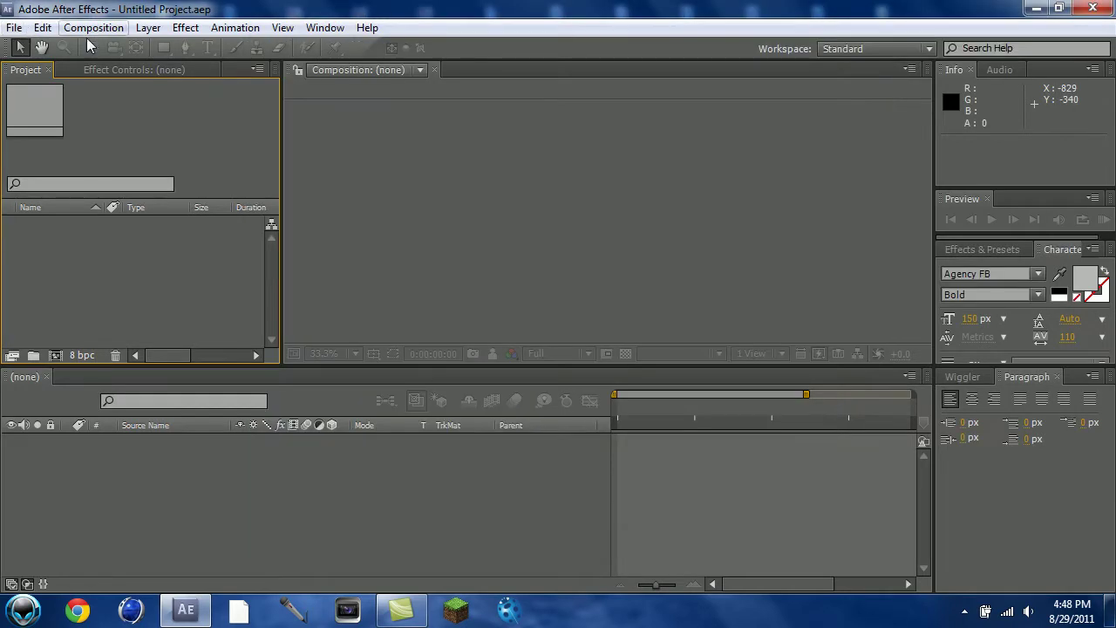
# Create a new 1280 x 720 px composition named Comp 1 at 59.94 frames per second.
pyautogui.click(93, 28)
pyautogui.click(101, 46)
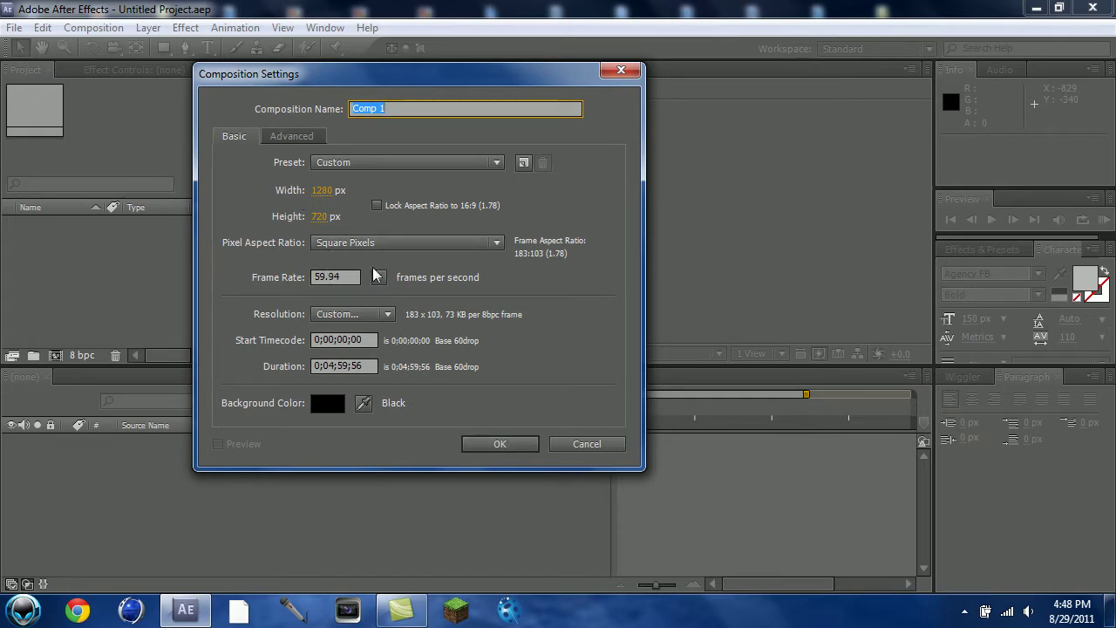
pyautogui.click(497, 446)
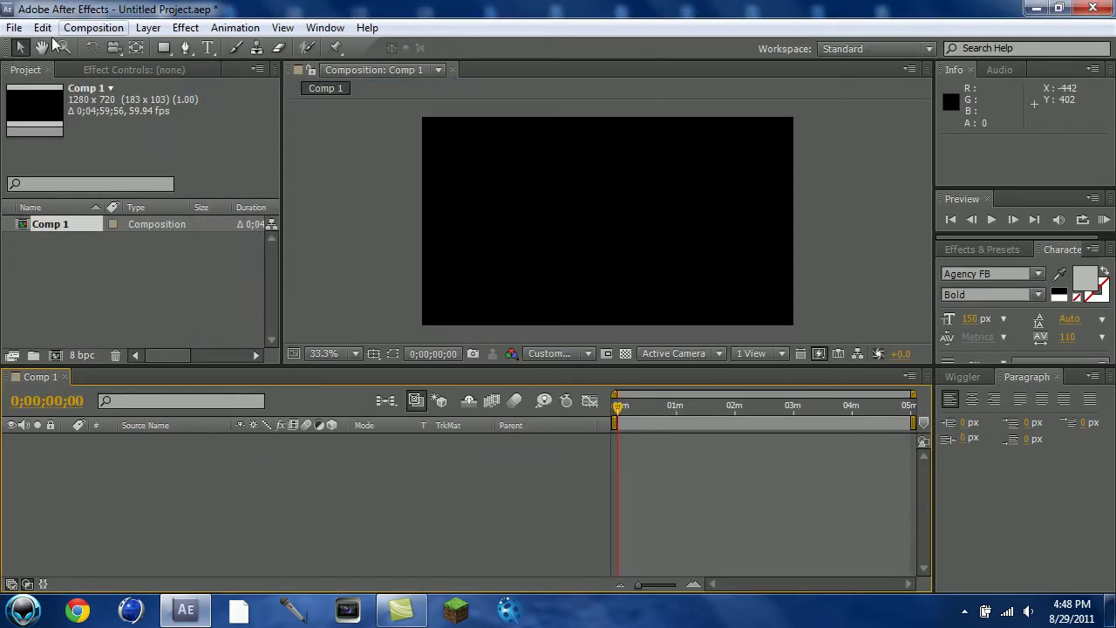
# Import headshots.mp4 from the Desktop and add it as a layer in Comp 1.
pyautogui.click(14, 27)
pyautogui.moveTo(215, 287)
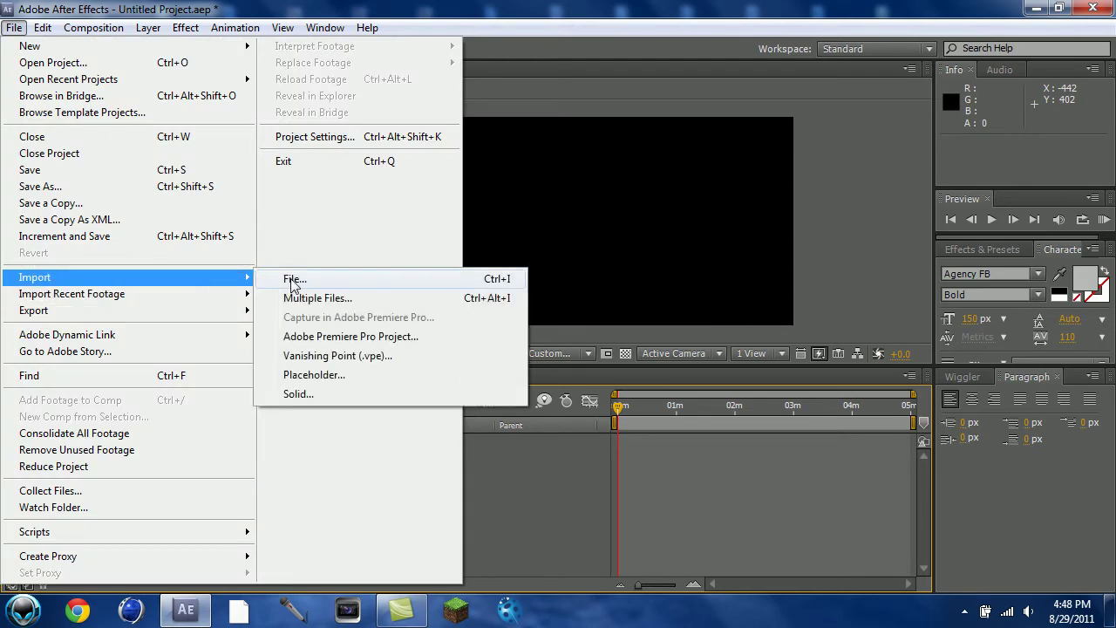
pyautogui.click(523, 277)
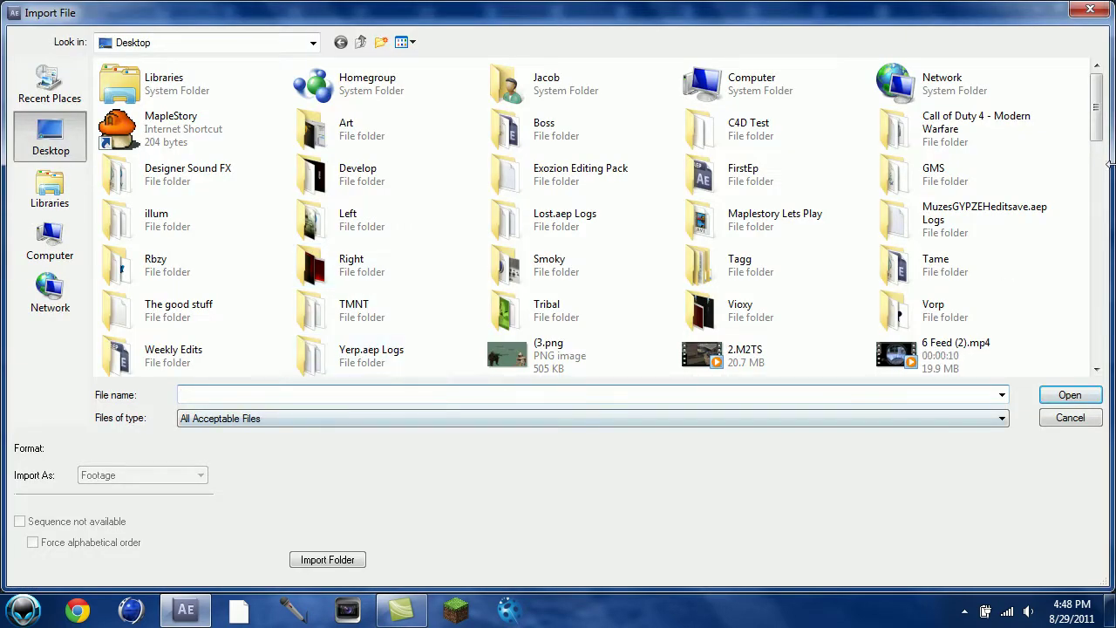
pyautogui.moveTo(1096, 131); pyautogui.dragTo(1097, 163)
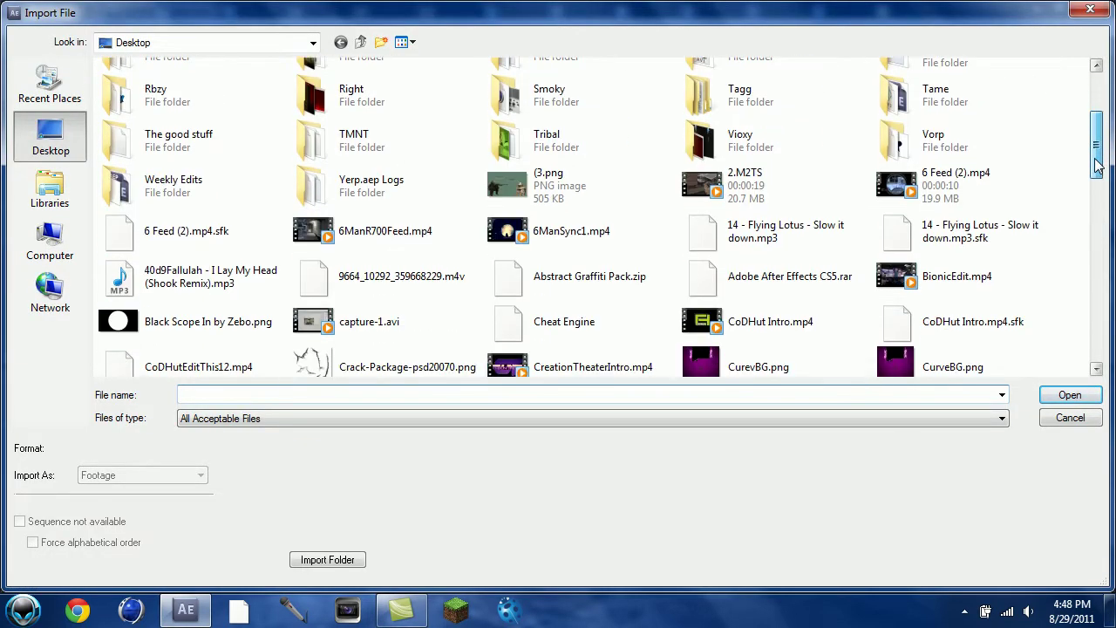
pyautogui.write('head')
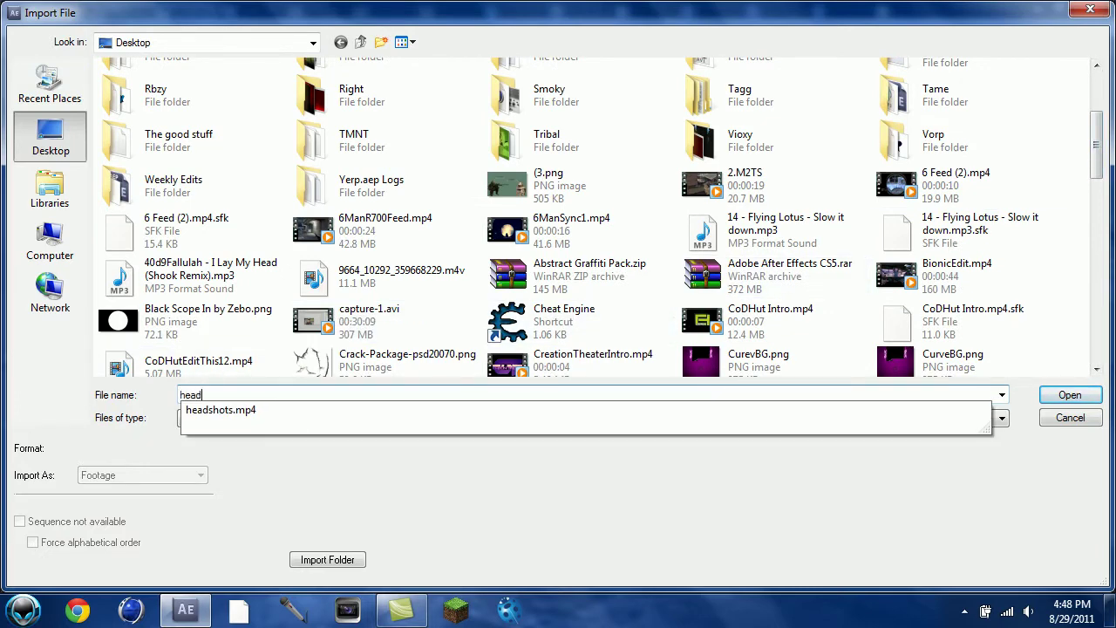
pyautogui.press('Down')
pyautogui.press('Return')
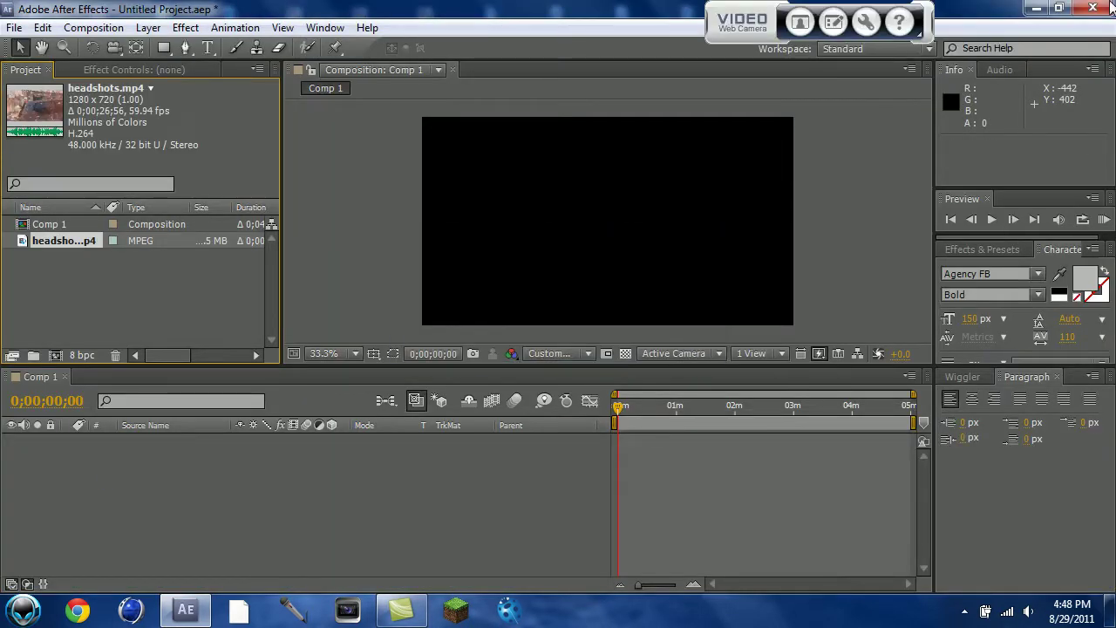
pyautogui.moveTo(111, 435); pyautogui.dragTo(112, 436)
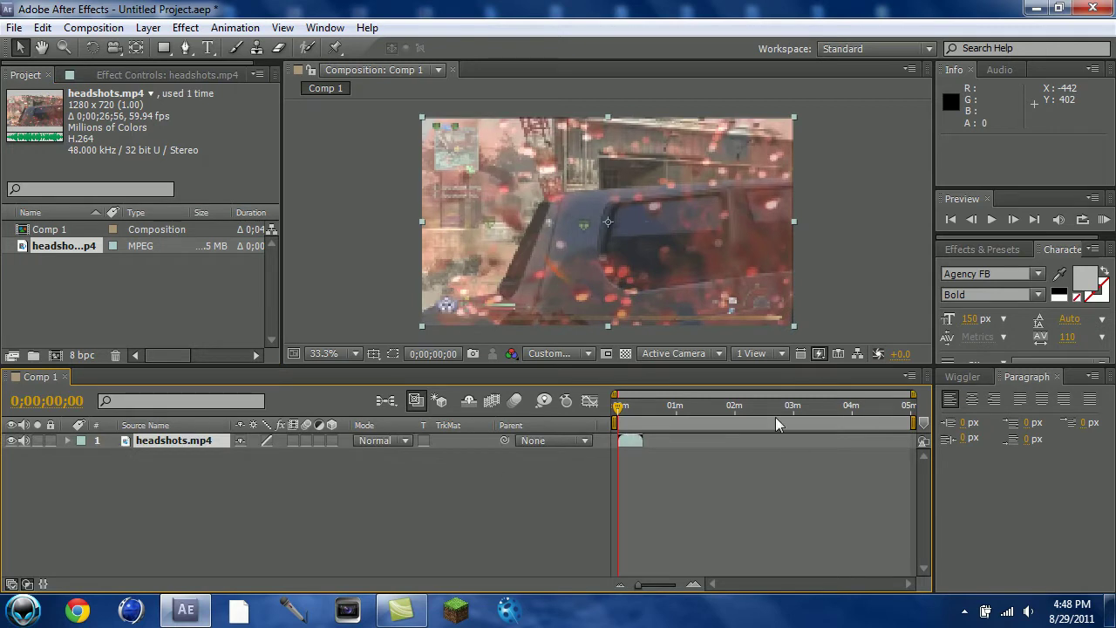
# Move the current time to 0;00;04;28 within the headshots.mp4 clip, keeping that layer selected.
pyautogui.click(627, 407)
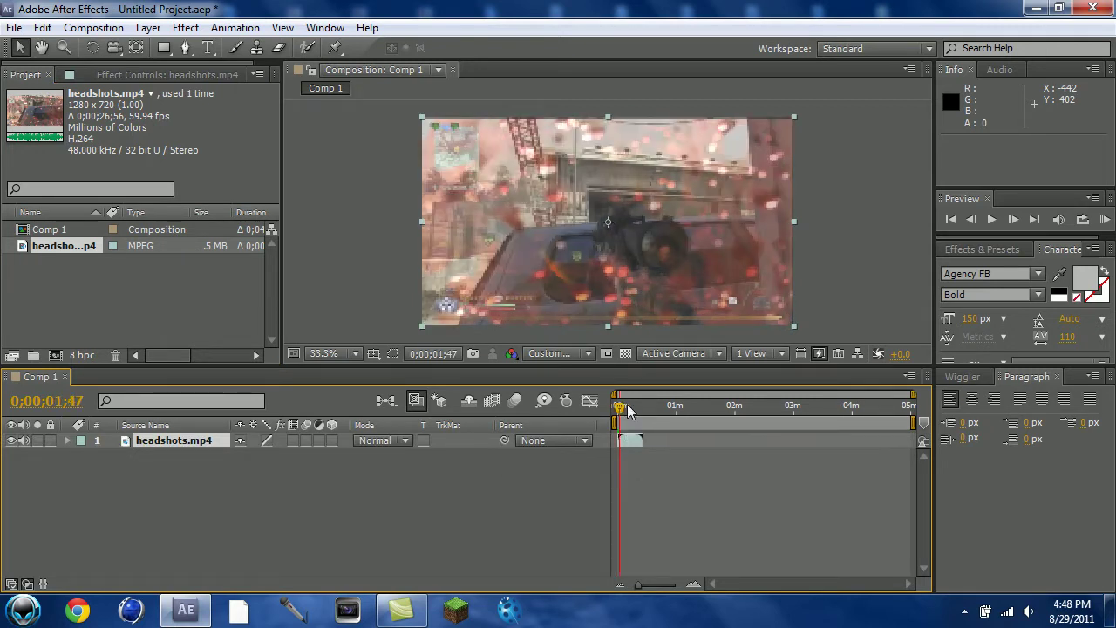
pyautogui.click(627, 406)
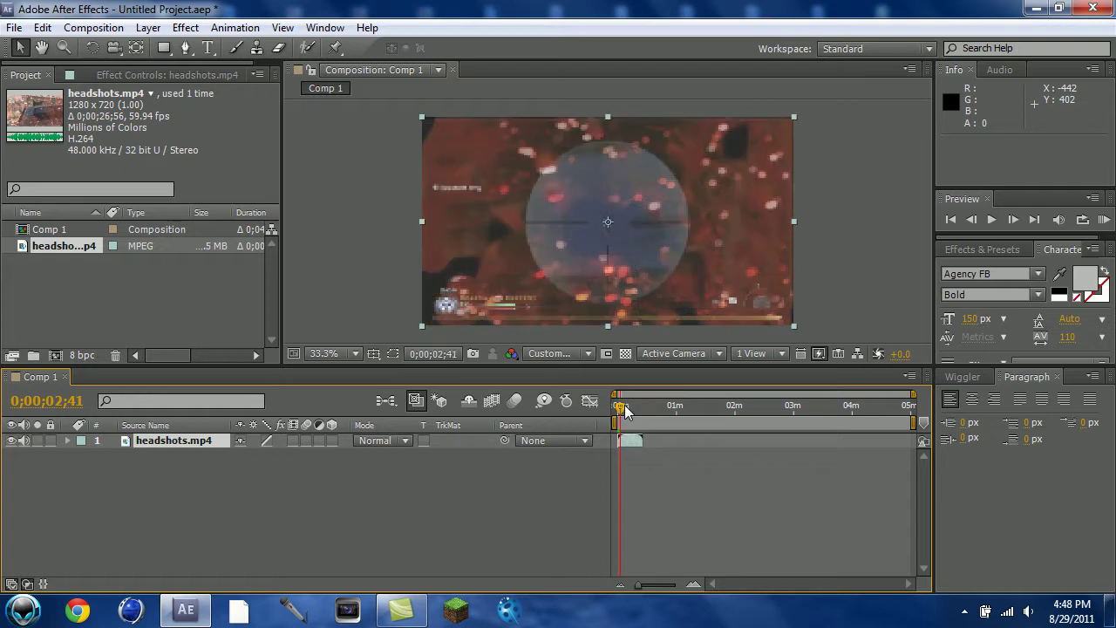
pyautogui.click(626, 406)
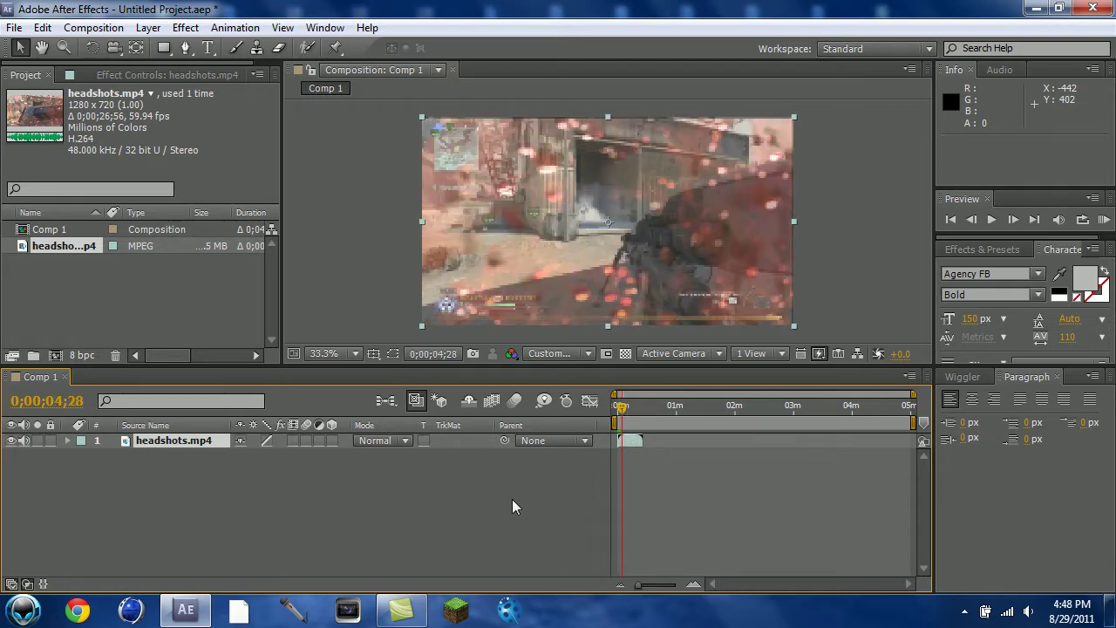
pyautogui.click(513, 501)
pyautogui.click(164, 440)
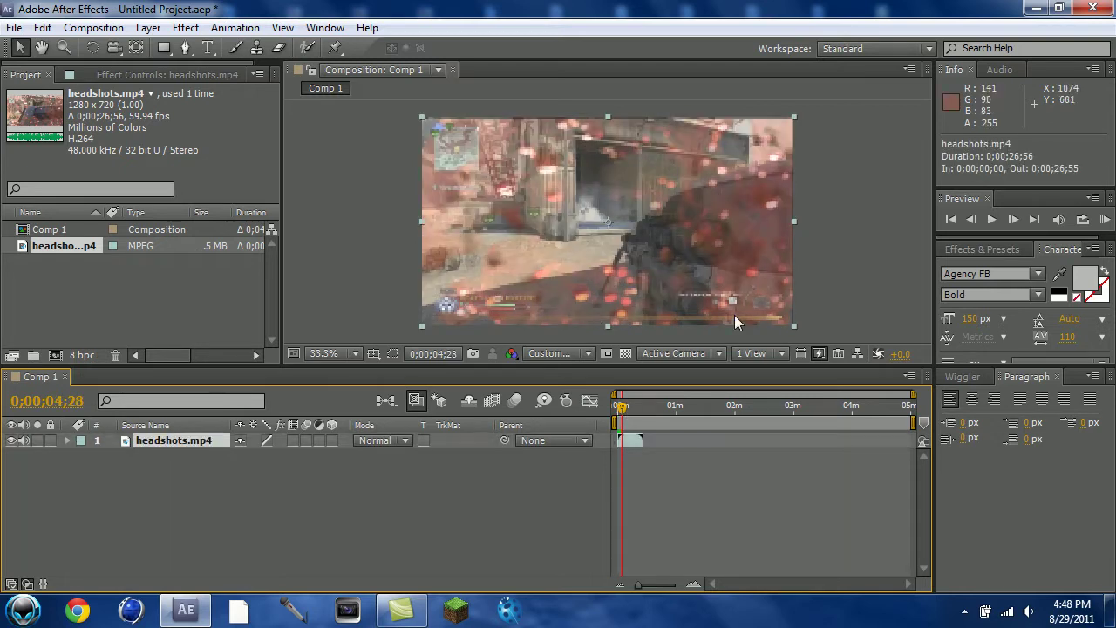
# Import GreyBars.png from the Desktop and place it above the headshots.mp4 layer.
pyautogui.click(14, 27)
pyautogui.moveTo(168, 277)
pyautogui.click(434, 277)
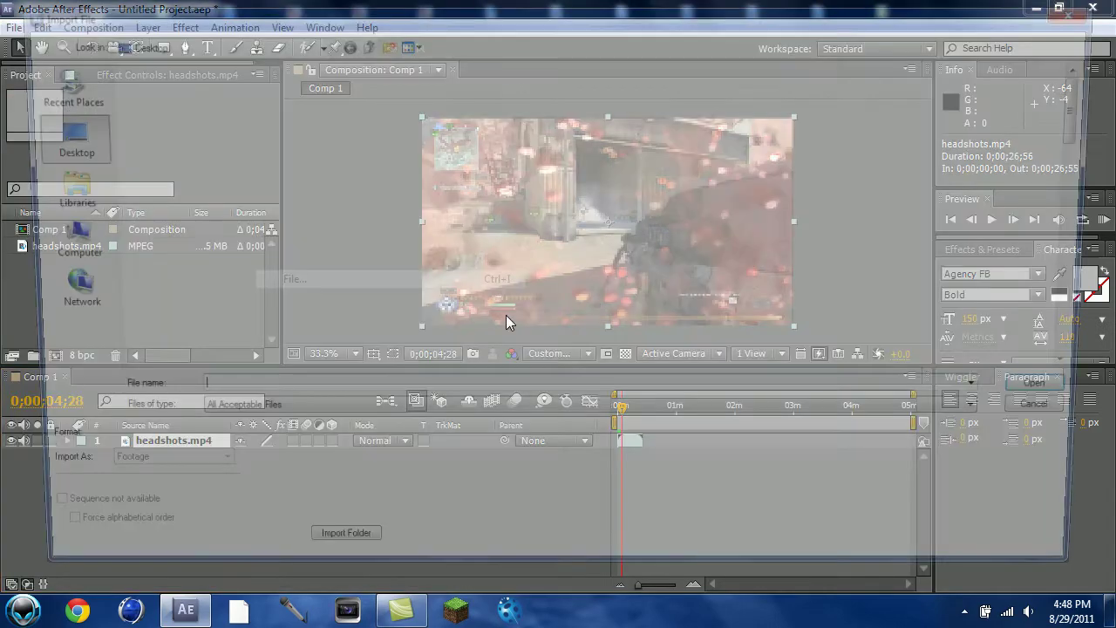
pyautogui.write('B')
pyautogui.press('BackSpace')
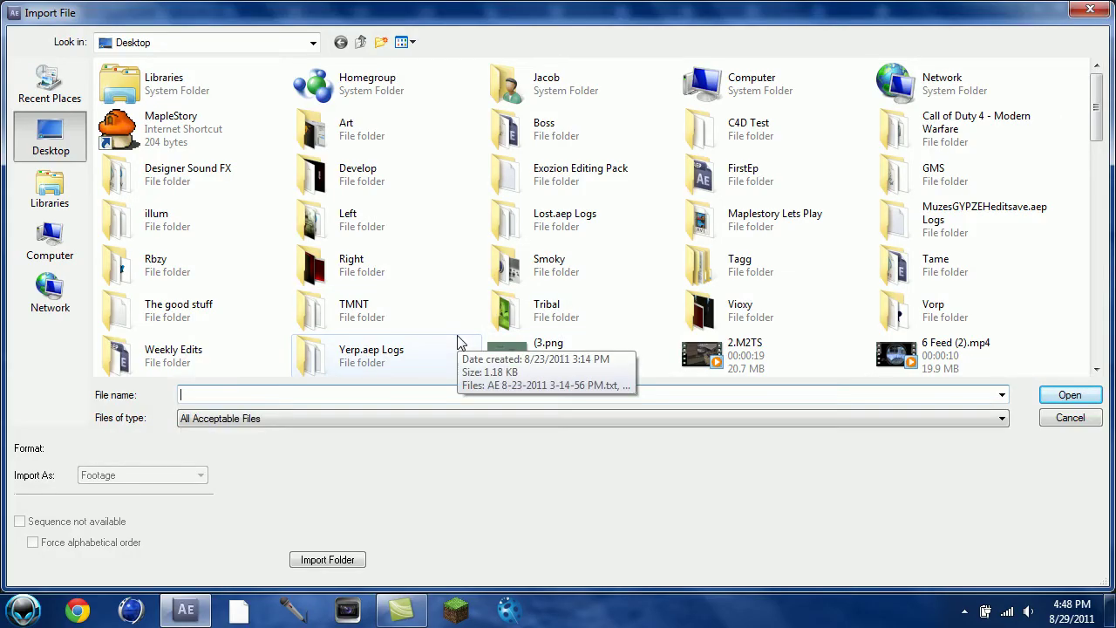
pyautogui.write('G')
pyautogui.press('Down')
pyautogui.press('Down')
pyautogui.press('Return')
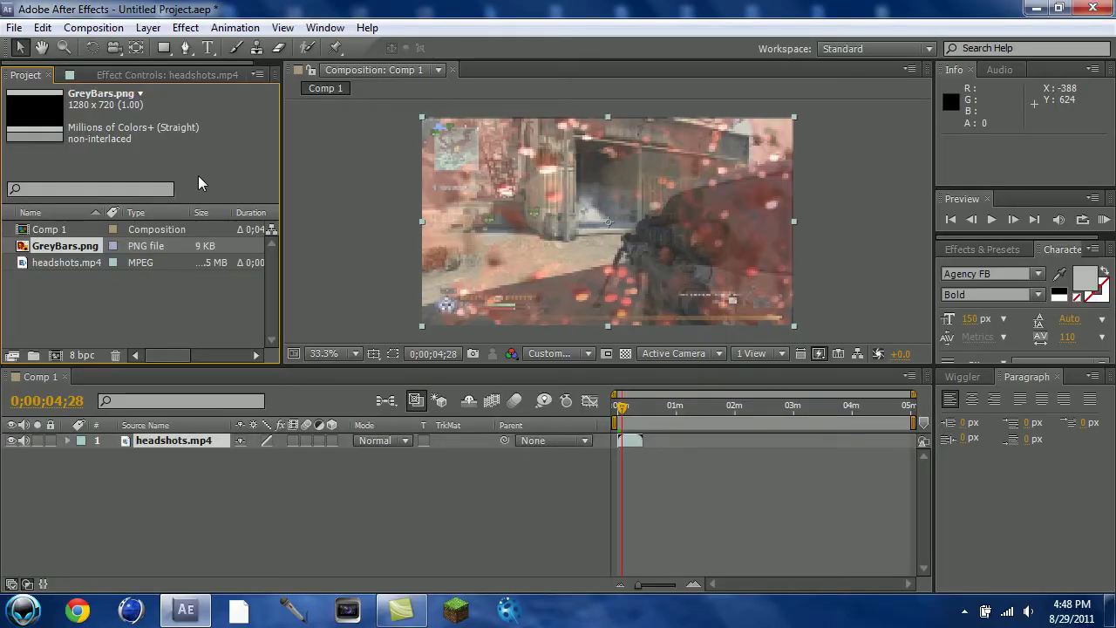
pyautogui.moveTo(81, 251); pyautogui.dragTo(179, 440)
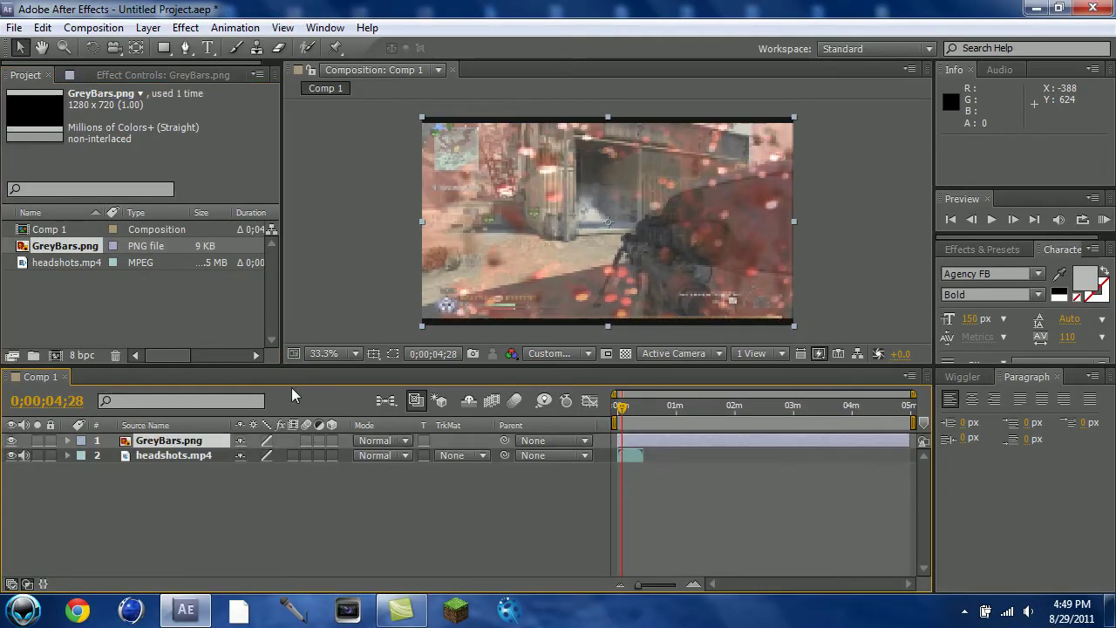
# Apply Hue/Saturation to the GreyBars.png layer and lower its Master Lightness to the minimum.
pyautogui.click(192, 456)
pyautogui.click(189, 441)
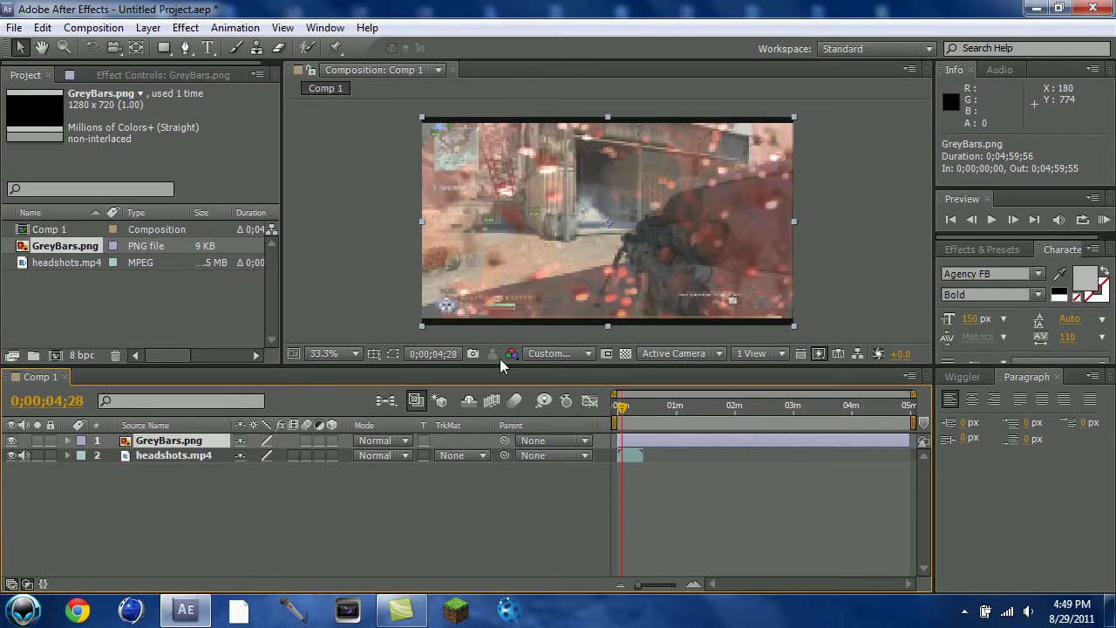
pyautogui.click(185, 28)
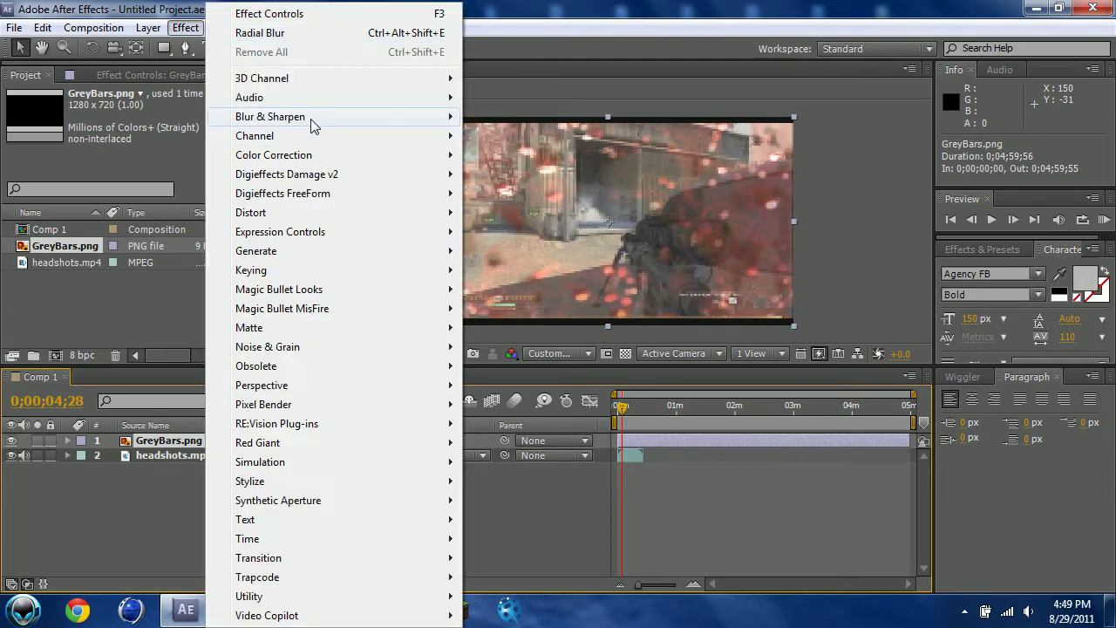
pyautogui.moveTo(379, 158)
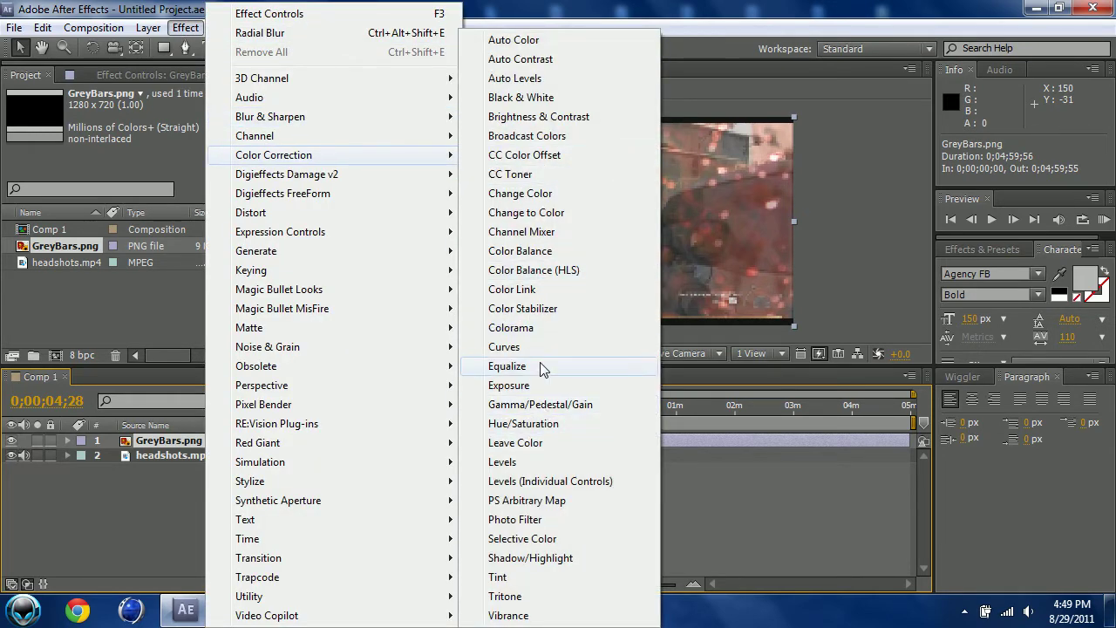
pyautogui.click(523, 424)
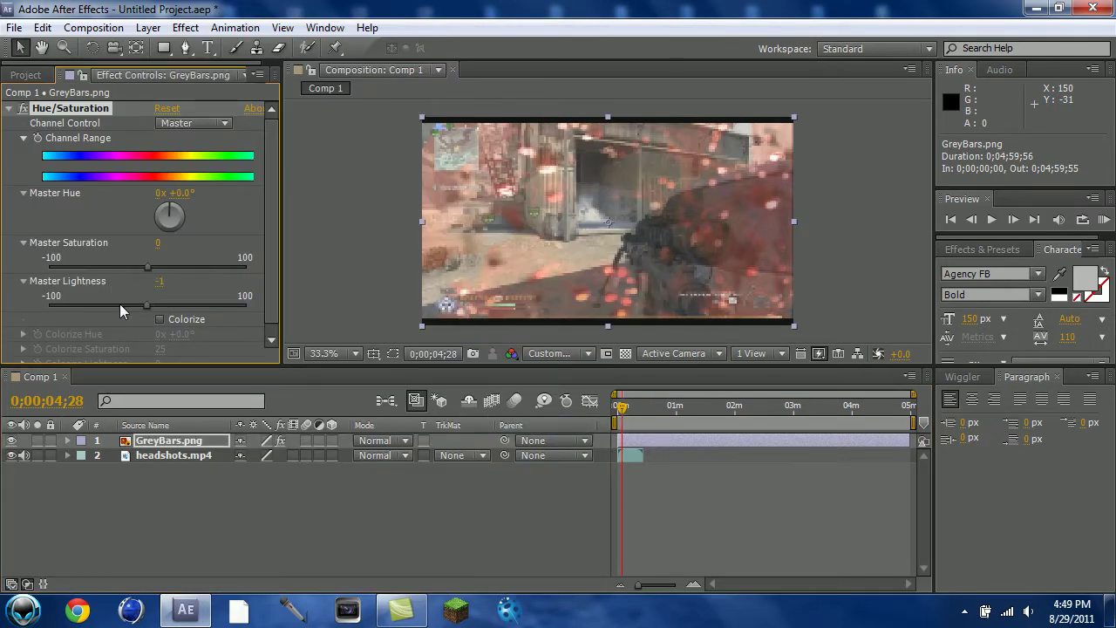
pyautogui.moveTo(120, 303); pyautogui.dragTo(2, 306)
pyautogui.click(9, 108)
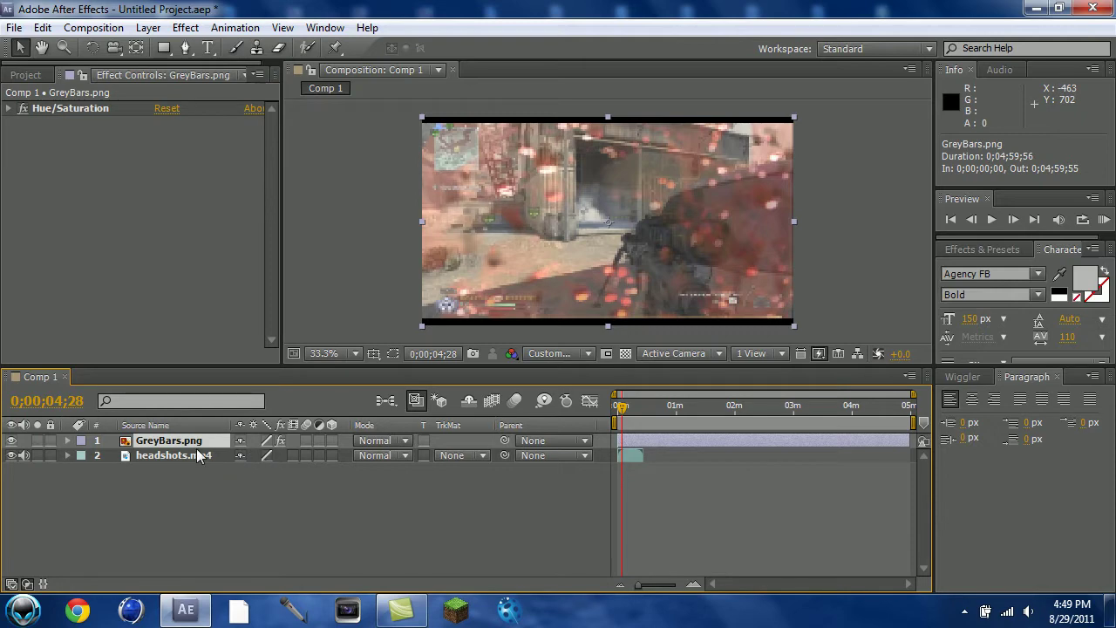
# Add a new adjustment layer above the GreyBars.png and headshots.mp4 layers.
pyautogui.click(169, 455)
pyautogui.click(148, 27)
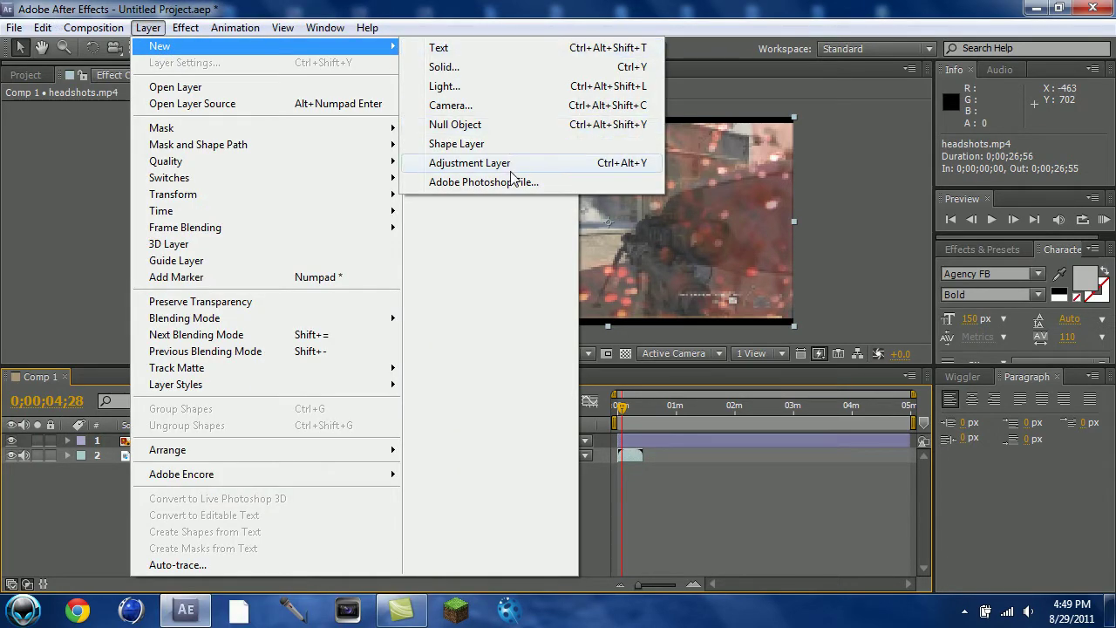
pyautogui.click(484, 163)
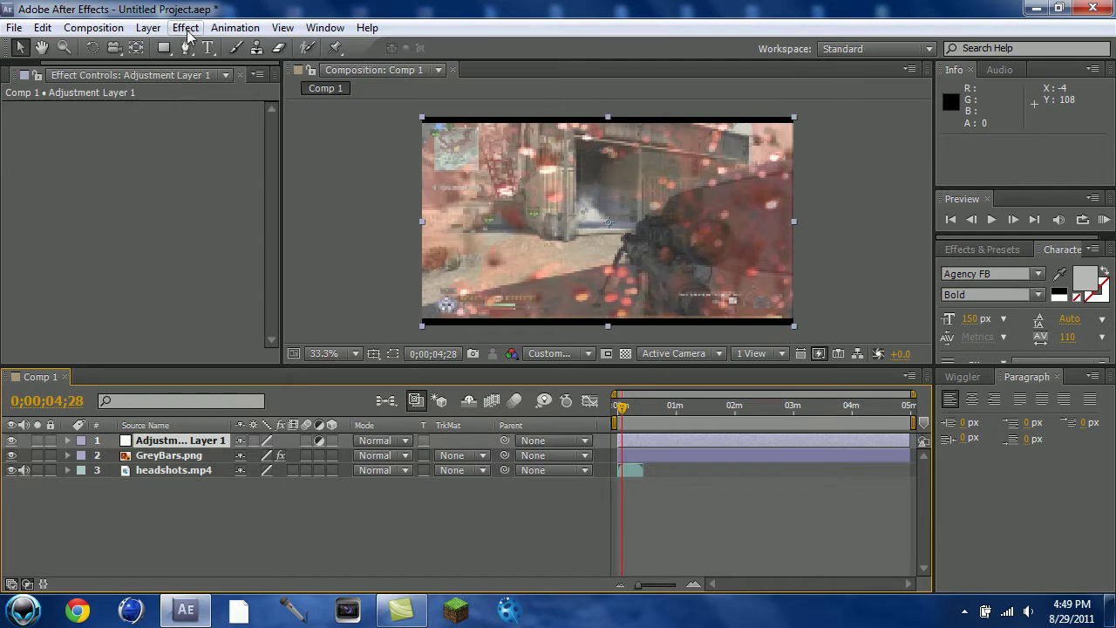
# Move Adjustment Layer 1 between GreyBars.png and headshots.mp4 and apply Gaussian Blur to it.
pyautogui.moveTo(180, 444); pyautogui.dragTo(179, 463)
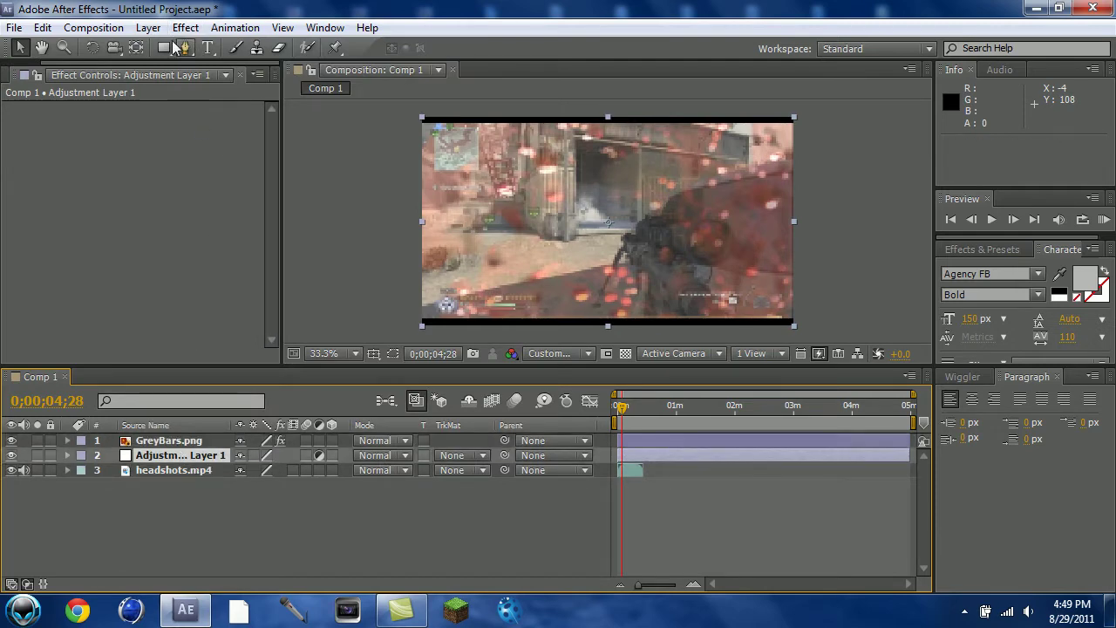
pyautogui.click(185, 27)
pyautogui.moveTo(347, 118)
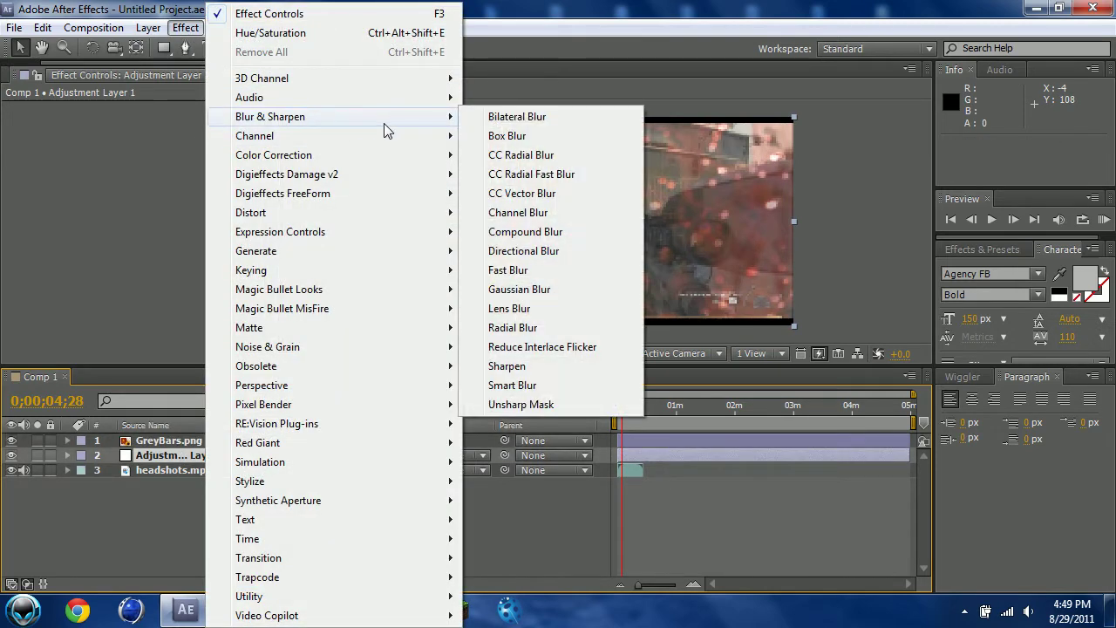
pyautogui.click(528, 291)
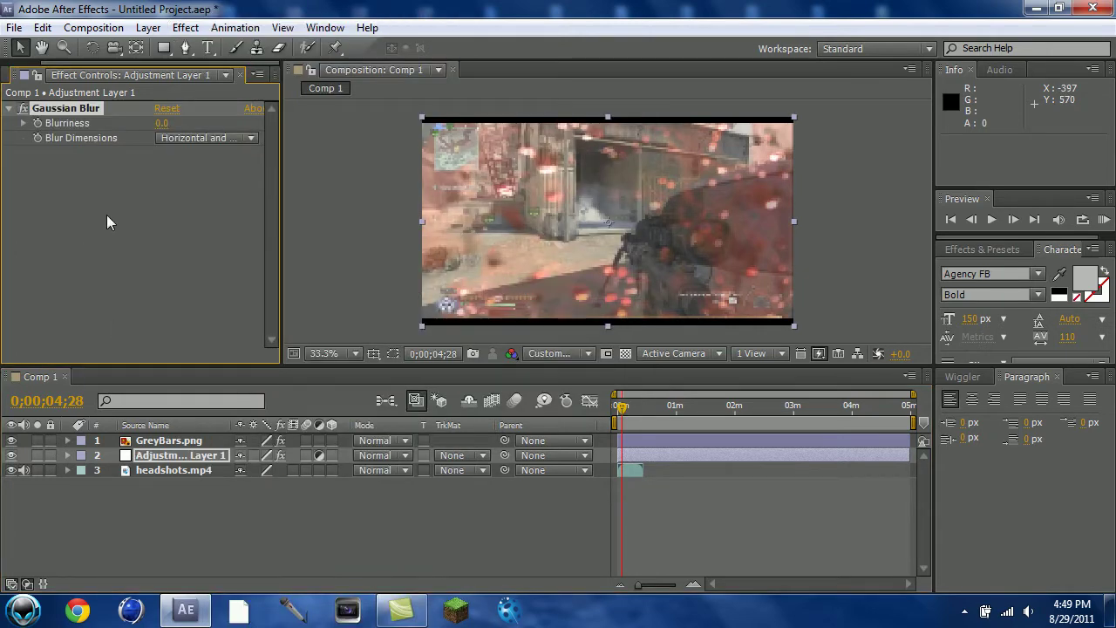
# Try Gaussian Blur Blurriness values of 5, 4 and 3 on Adjustment Layer 1.
pyautogui.click(166, 124)
pyautogui.write('5')
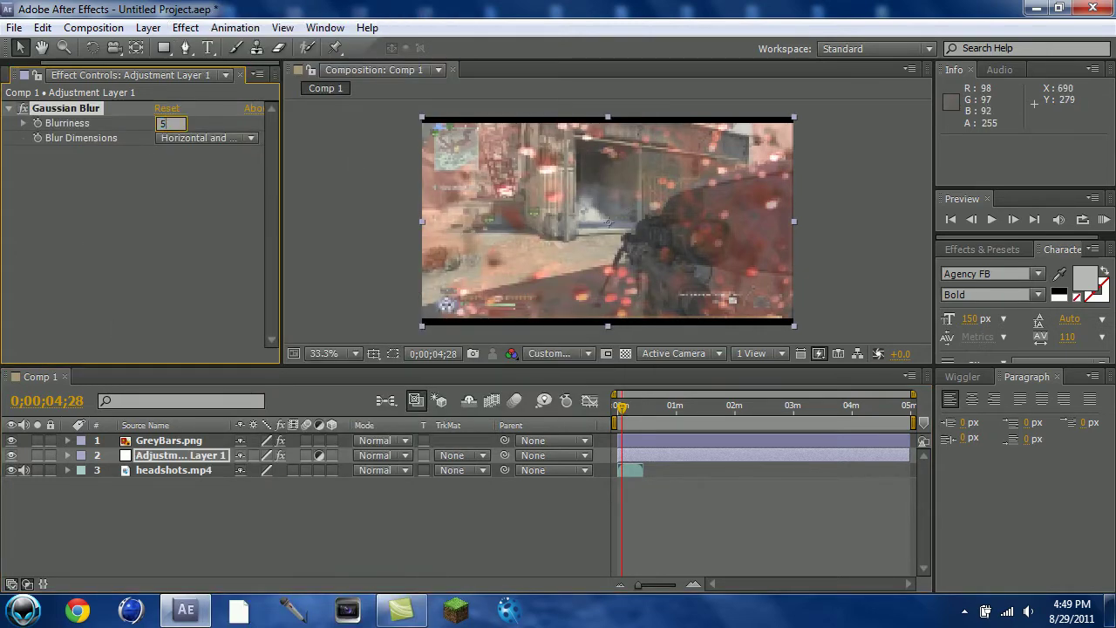
pyautogui.press('Return')
pyautogui.click(160, 123)
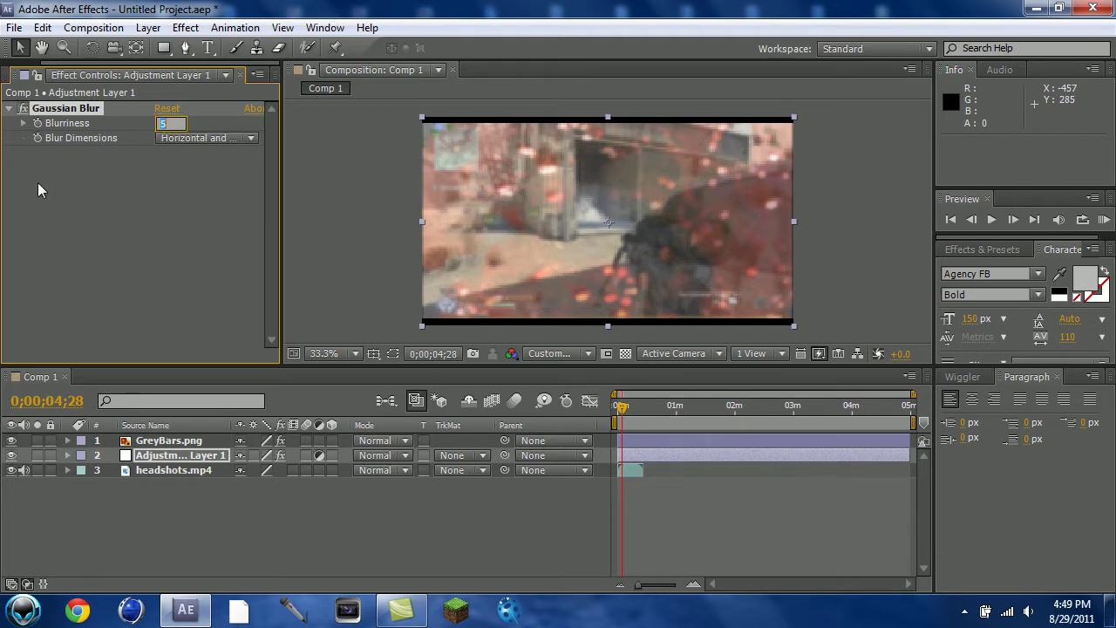
pyautogui.write('4')
pyautogui.press('Return')
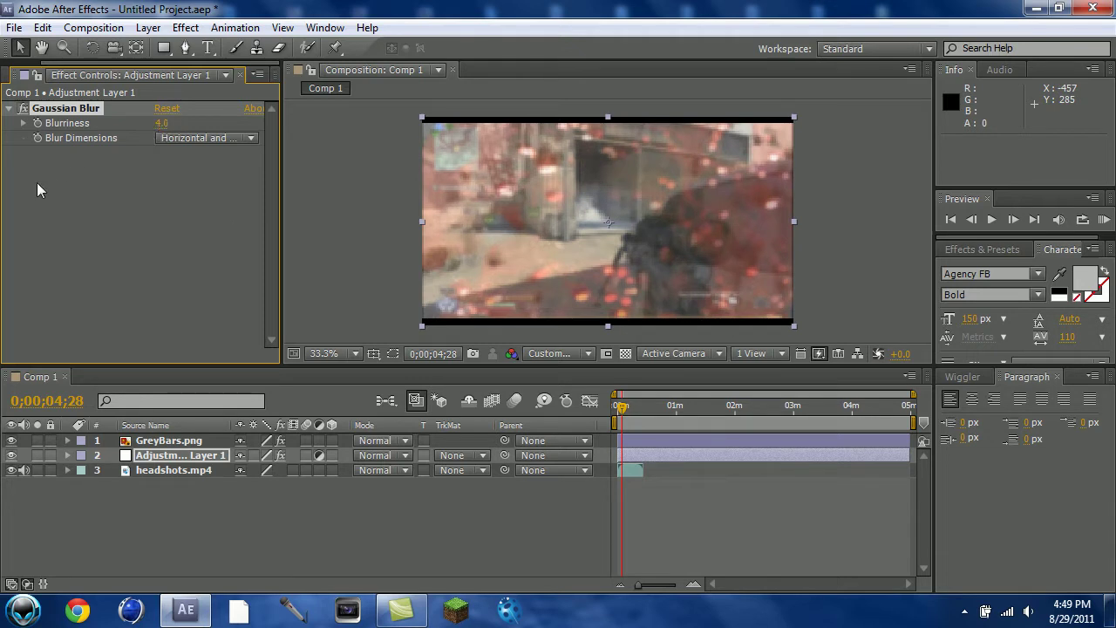
pyautogui.click(160, 125)
pyautogui.press('Return')
# Set the composition preview resolution to Full and the Gaussian Blur Blurriness to 3.5.
pyautogui.click(559, 354)
pyautogui.click(571, 402)
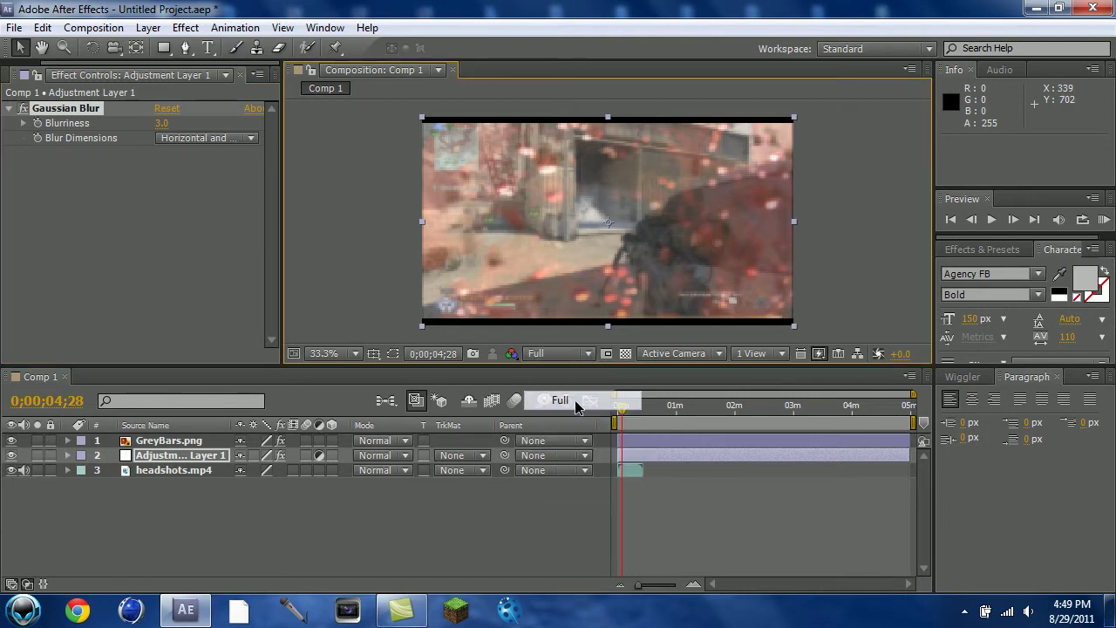
pyautogui.click(148, 125)
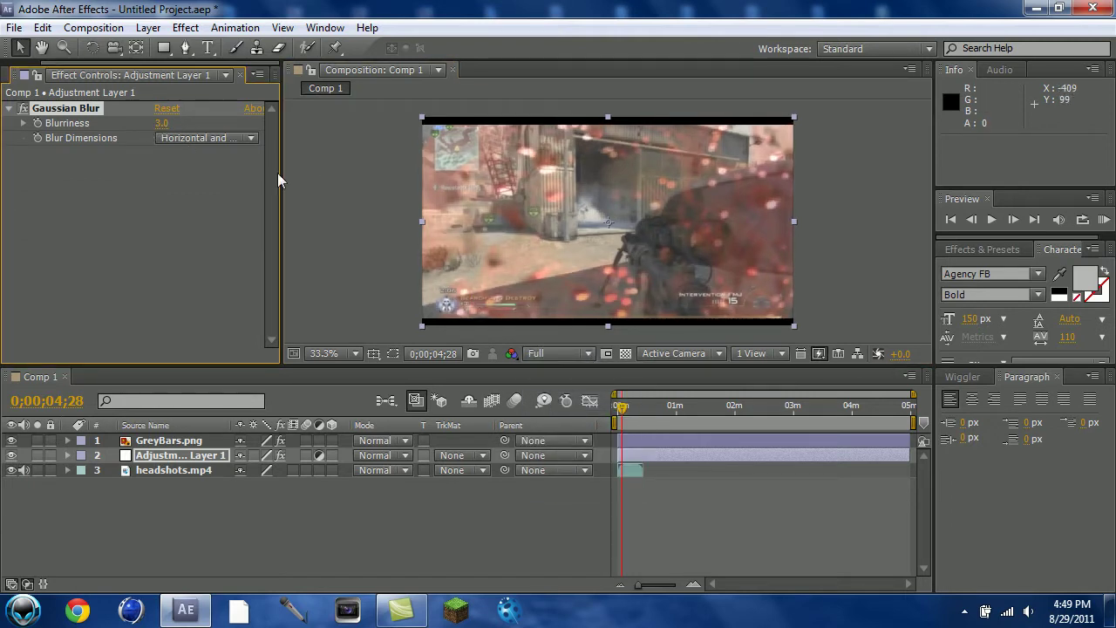
pyautogui.click(162, 123)
pyautogui.write('3')
pyautogui.click(163, 123)
pyautogui.write('3.5')
pyautogui.press('Return')
pyautogui.click(182, 246)
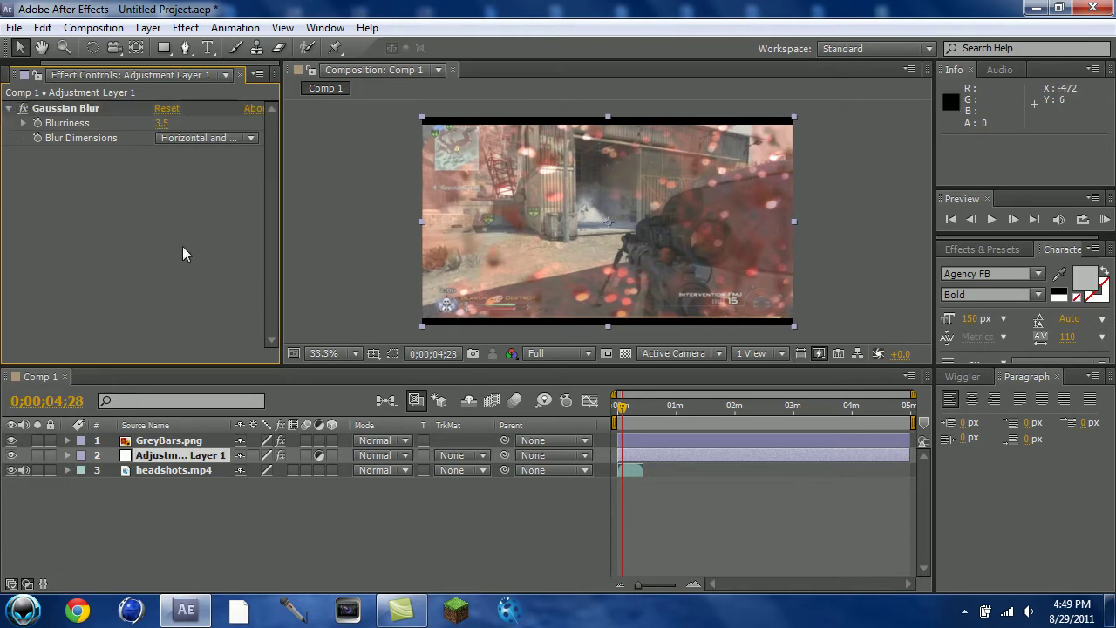
# Draw a closed Pen mask on Adjustment Layer 1 around the gun and arm, extending past the frame's lower right corner.
pyautogui.click(190, 448)
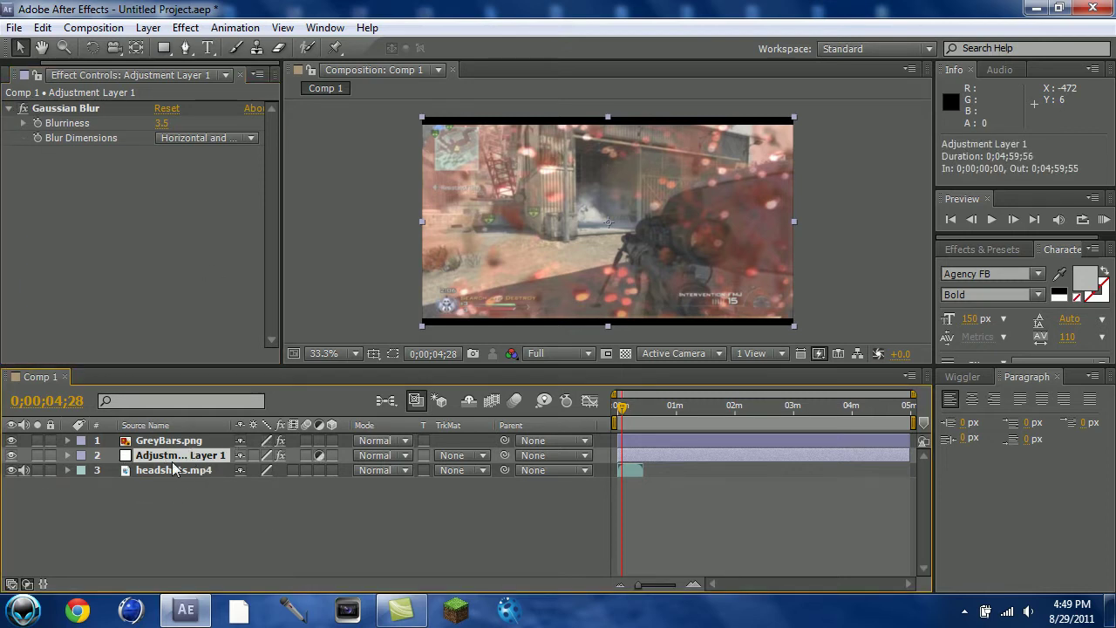
pyautogui.click(185, 48)
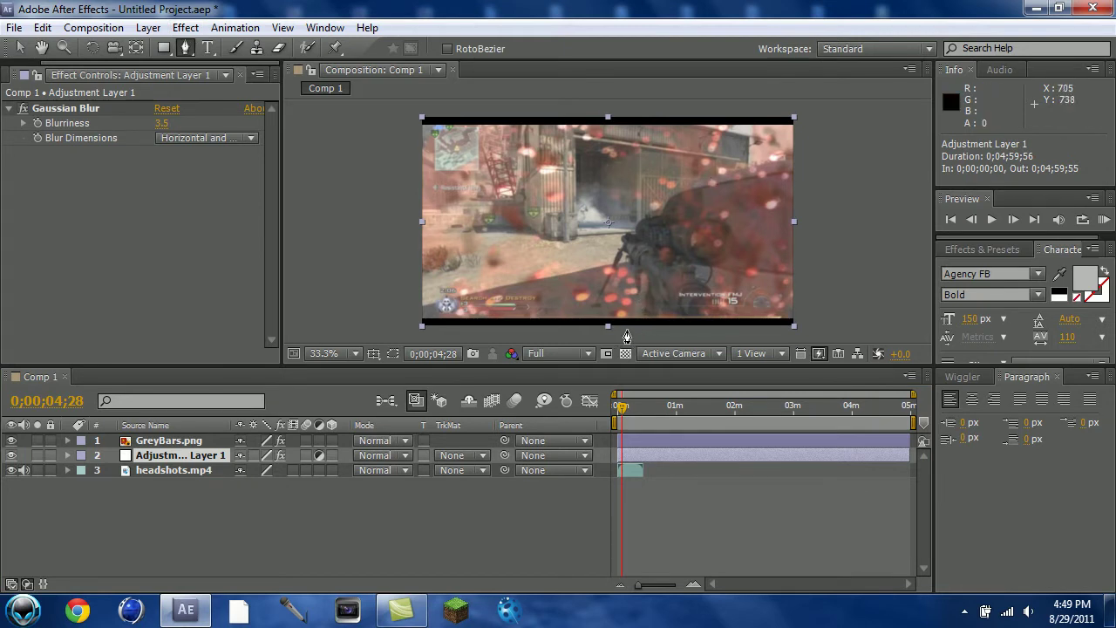
pyautogui.click(562, 327)
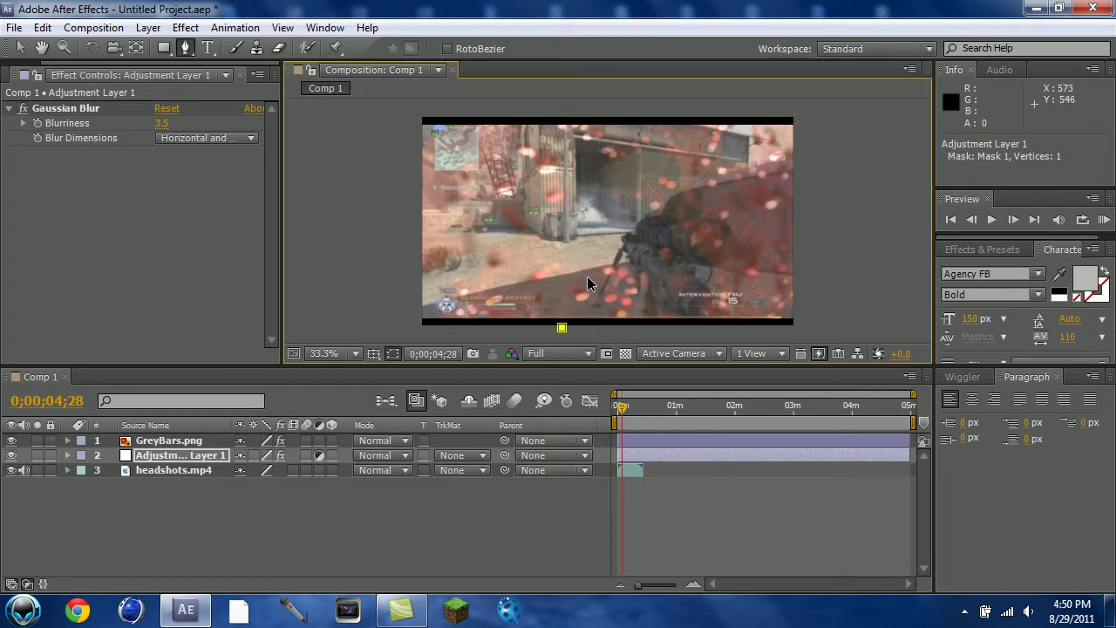
pyautogui.click(570, 279)
pyautogui.click(576, 257)
pyautogui.click(577, 226)
pyautogui.click(592, 210)
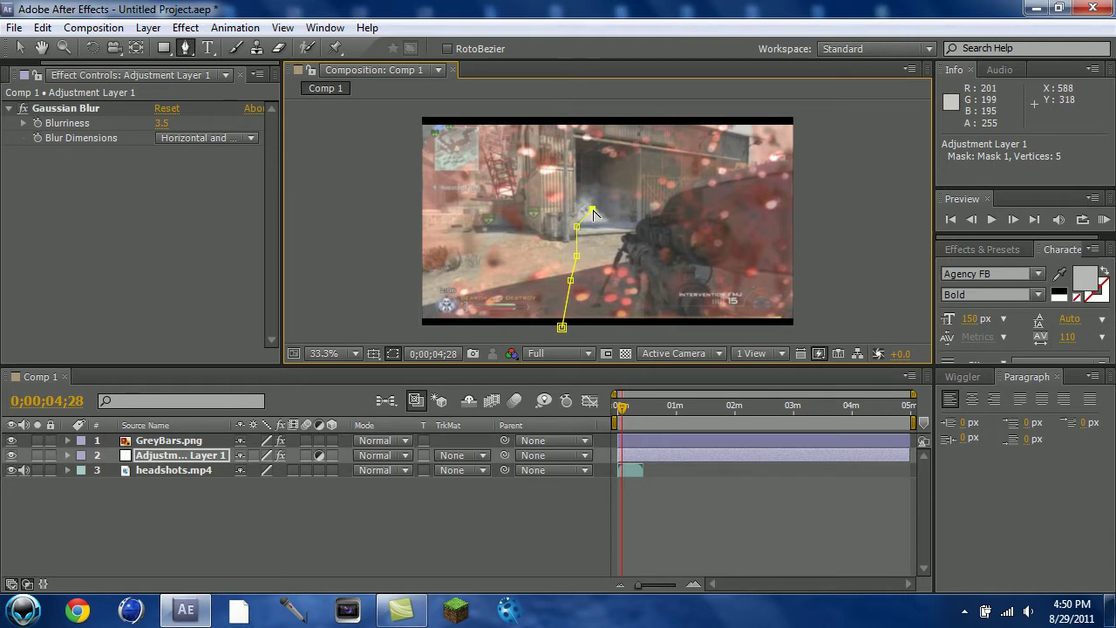
pyautogui.click(649, 203)
pyautogui.click(687, 194)
pyautogui.click(681, 180)
pyautogui.click(703, 185)
pyautogui.click(717, 194)
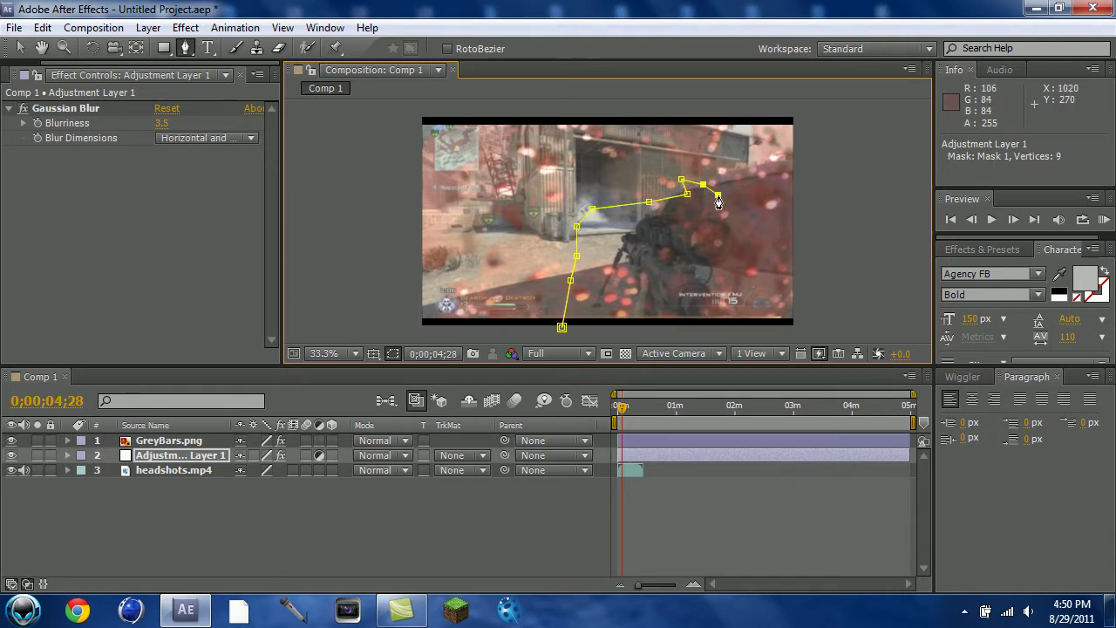
pyautogui.click(733, 213)
pyautogui.click(765, 216)
pyautogui.click(799, 225)
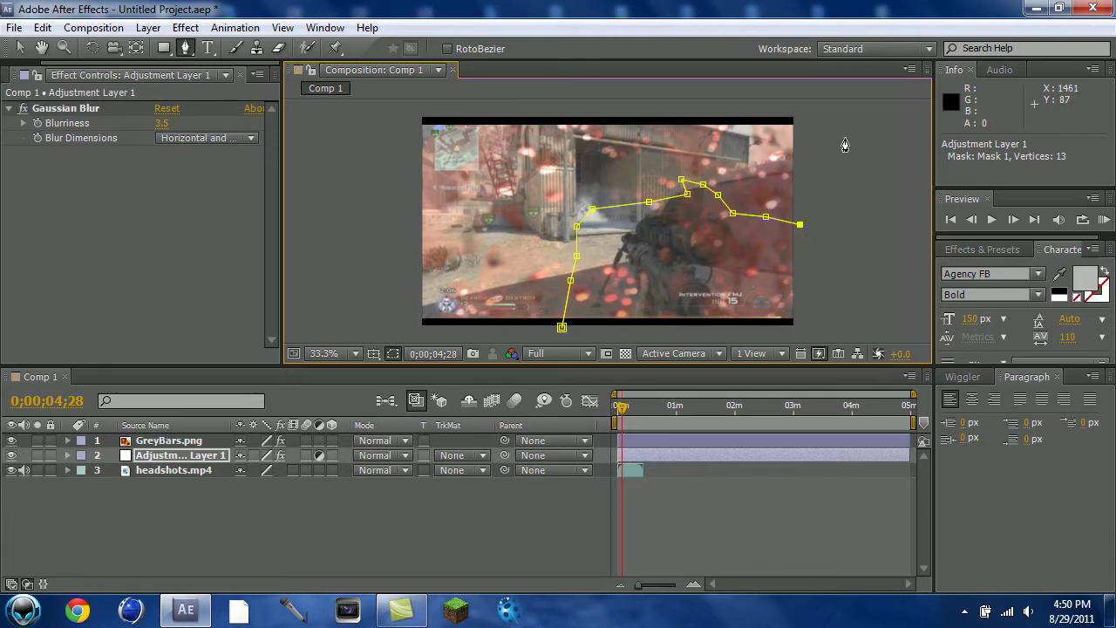
pyautogui.click(844, 329)
pyautogui.click(726, 353)
pyautogui.click(590, 336)
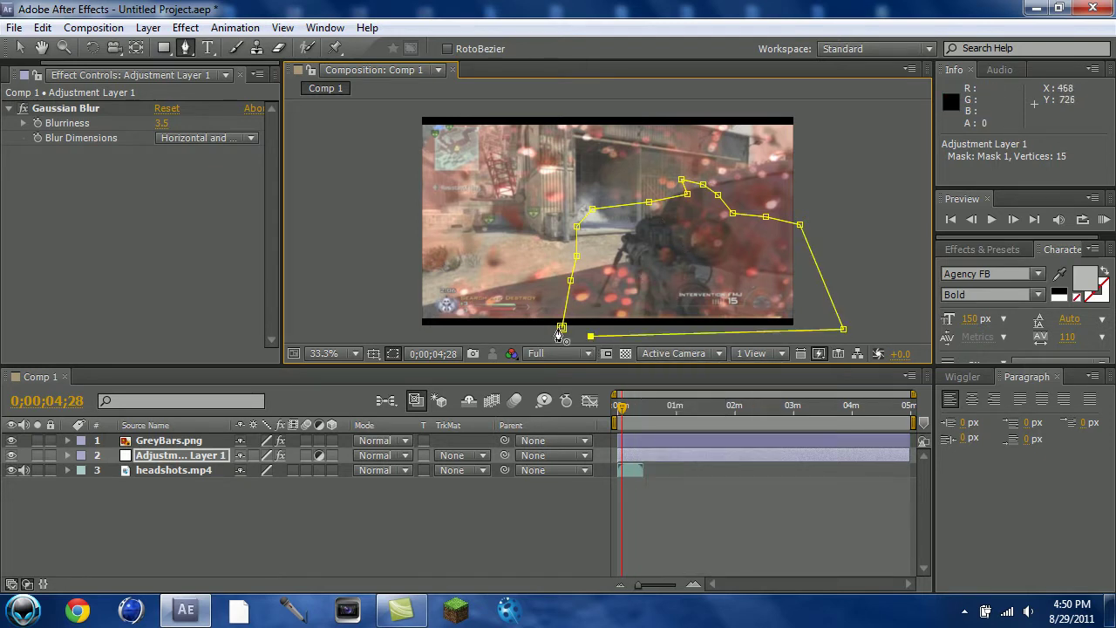
pyautogui.click(560, 329)
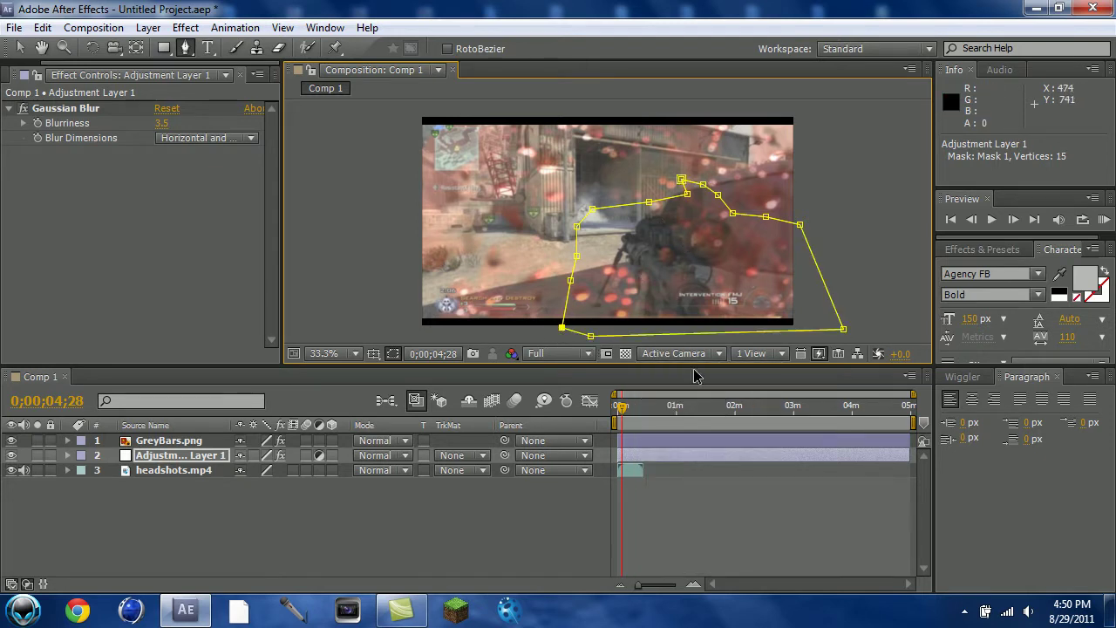
# Reveal the masks of Adjustment Layer 1 and invert the gun mask, keeping its mode at Add.
pyautogui.click(160, 461)
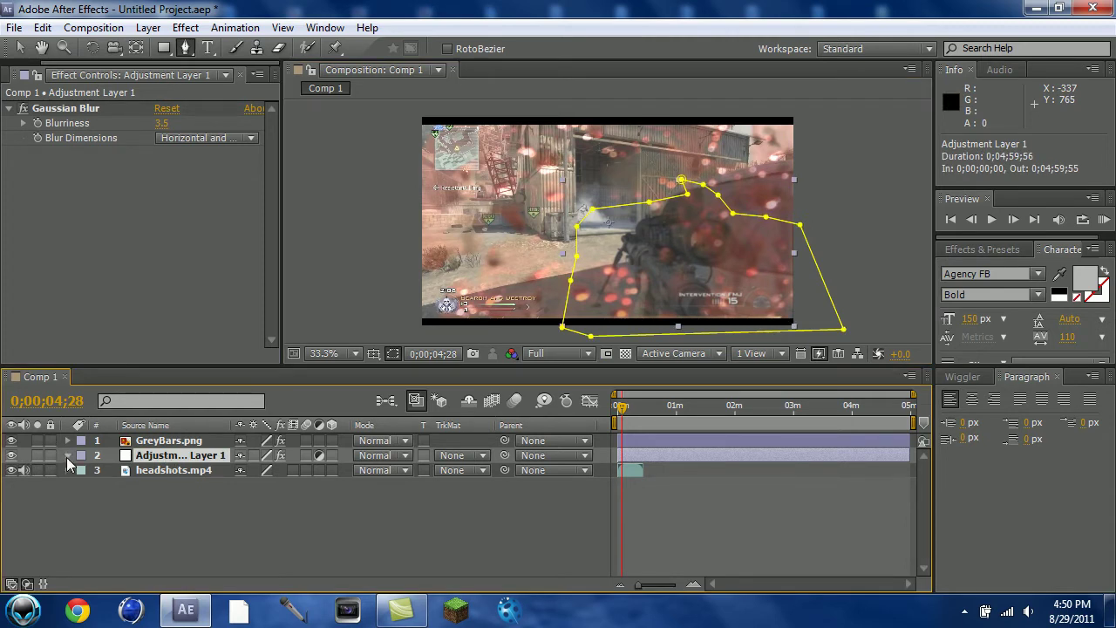
pyautogui.click(68, 455)
pyautogui.click(82, 469)
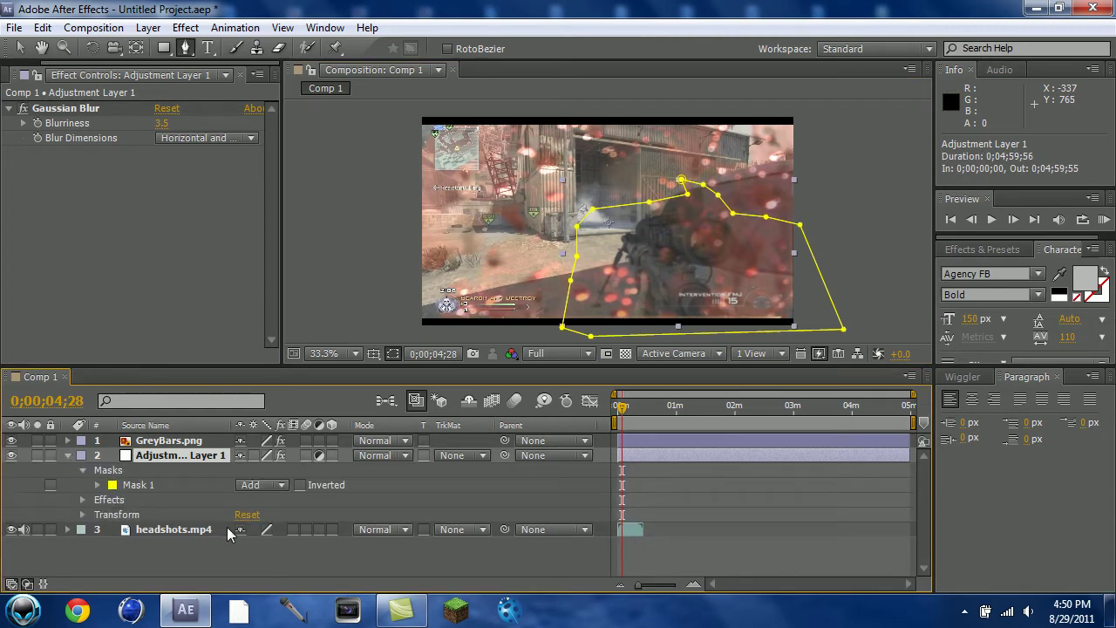
pyautogui.click(299, 485)
pyautogui.click(252, 486)
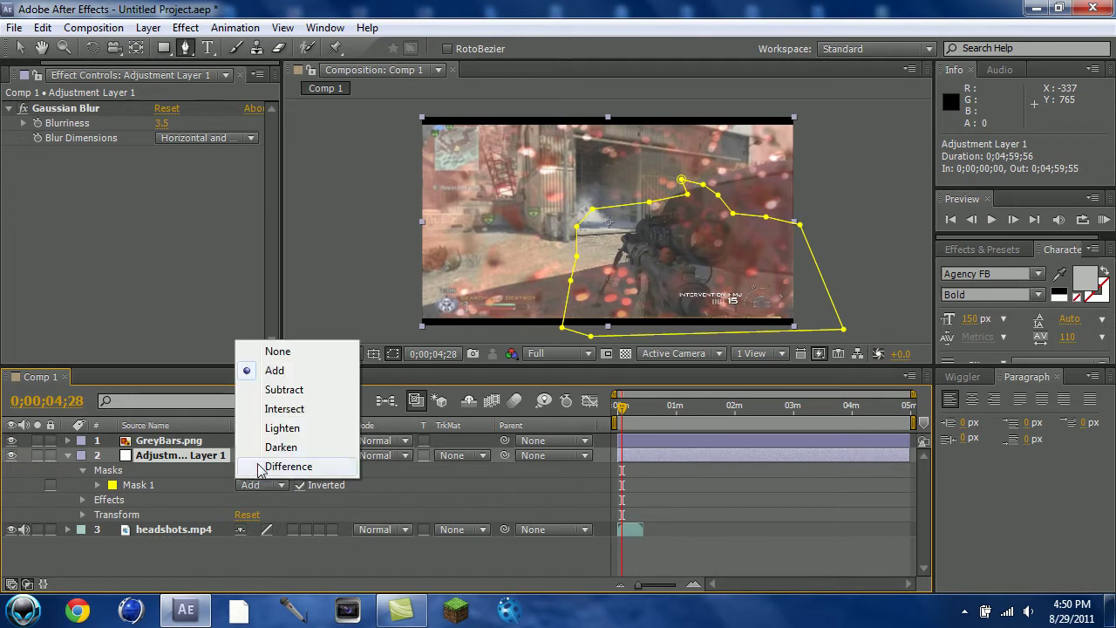
# Set the Mask Feather of Mask 1 to 350 pixels and collapse Adjustment Layer 1's properties.
pyautogui.click(140, 490)
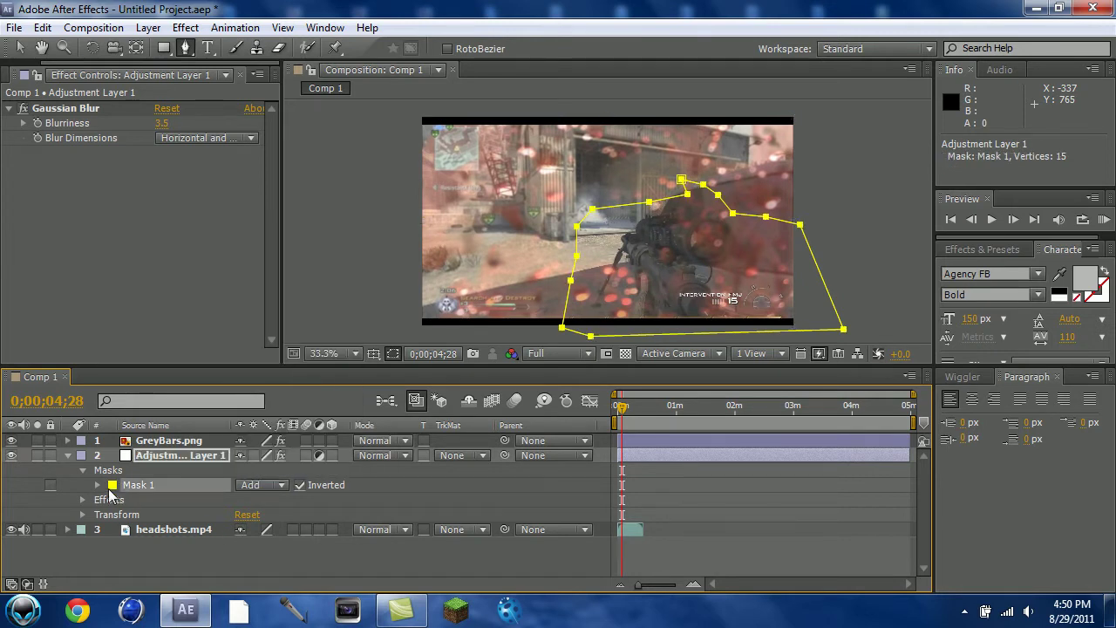
pyautogui.press('m')
pyautogui.press('m')
pyautogui.moveTo(256, 519); pyautogui.dragTo(319, 515)
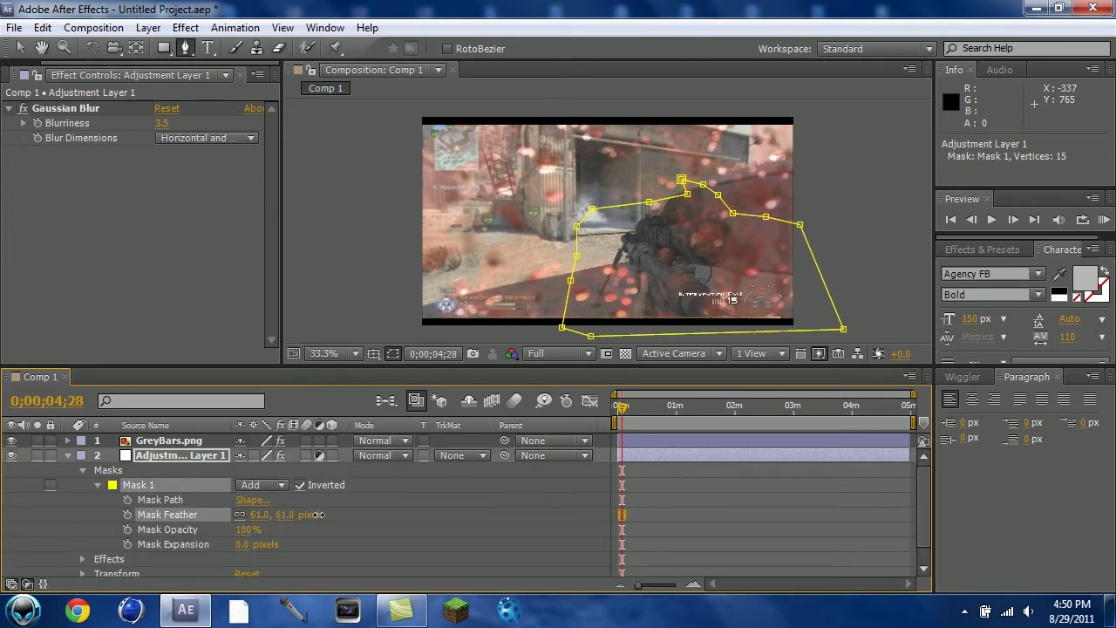
pyautogui.click(264, 516)
pyautogui.write('350')
pyautogui.press('Return')
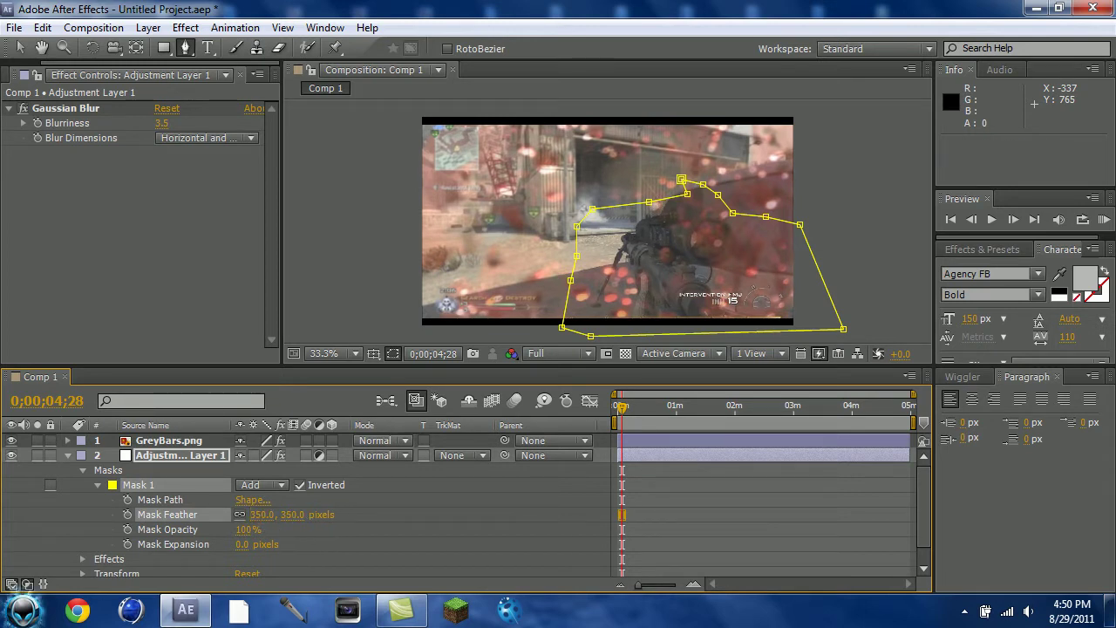
pyautogui.click(67, 454)
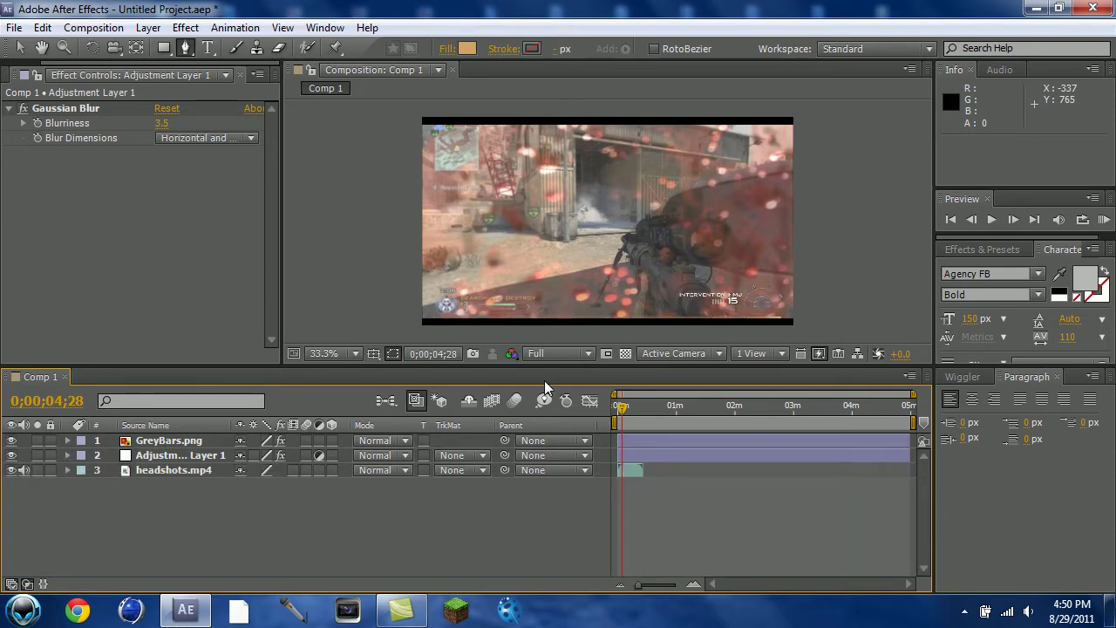
# Add a second adjustment layer and place it between GreyBars.png and Adjustment Layer 1.
pyautogui.click(148, 27)
pyautogui.moveTo(262, 47)
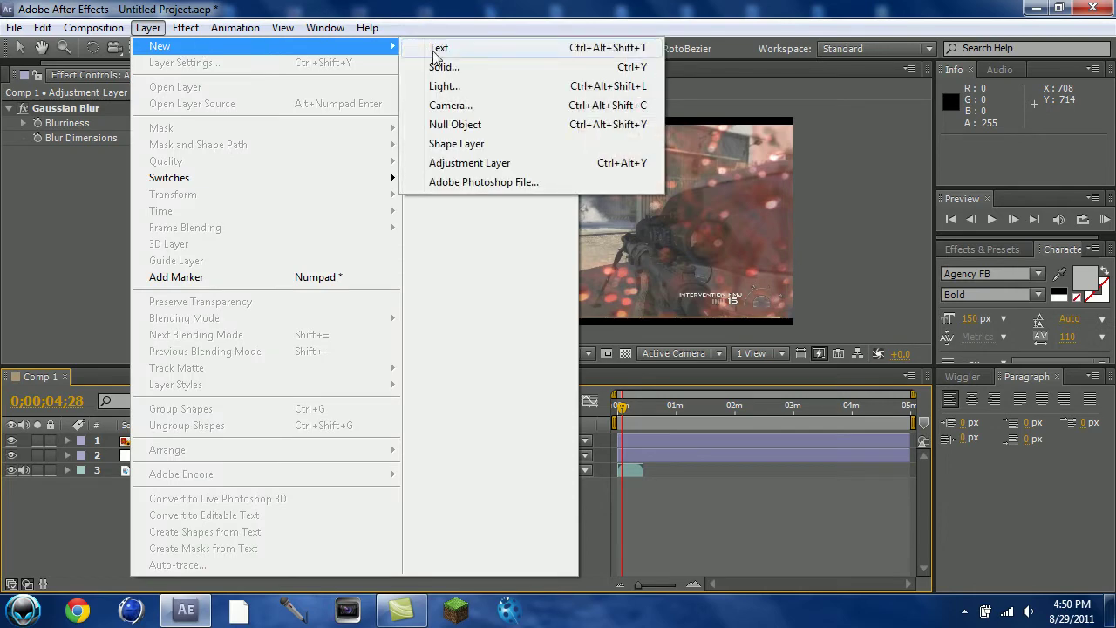
pyautogui.click(471, 163)
pyautogui.moveTo(202, 444); pyautogui.dragTo(206, 468)
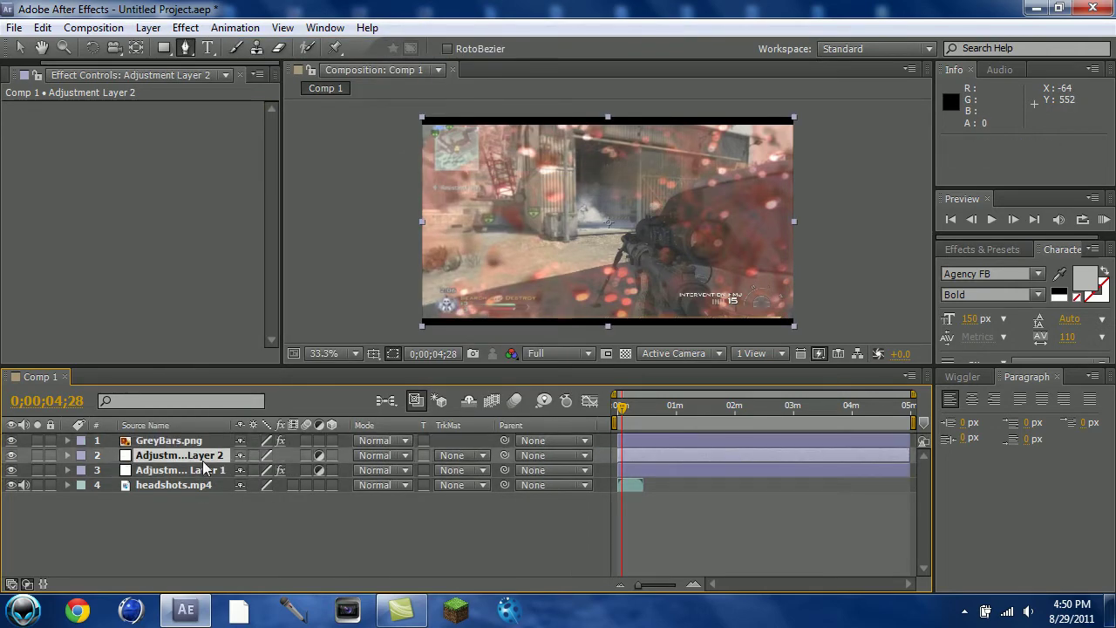
# Apply Curves to Adjustment Layer 2 and bend the RGB curve into an S shape, raising highlights and lowering shadows.
pyautogui.click(186, 27)
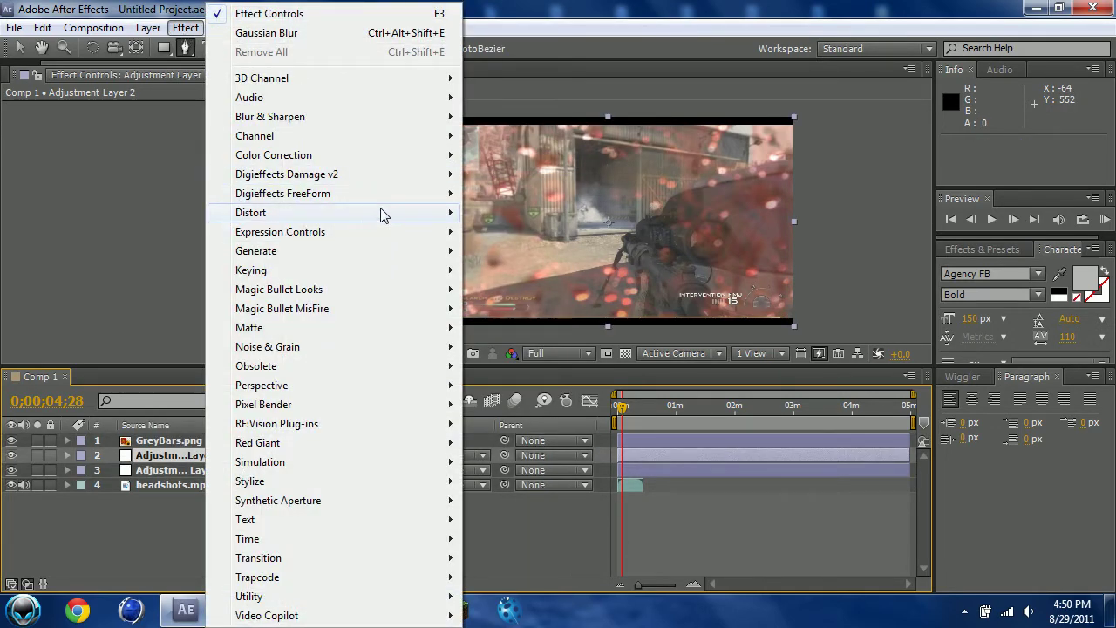
pyautogui.moveTo(428, 157)
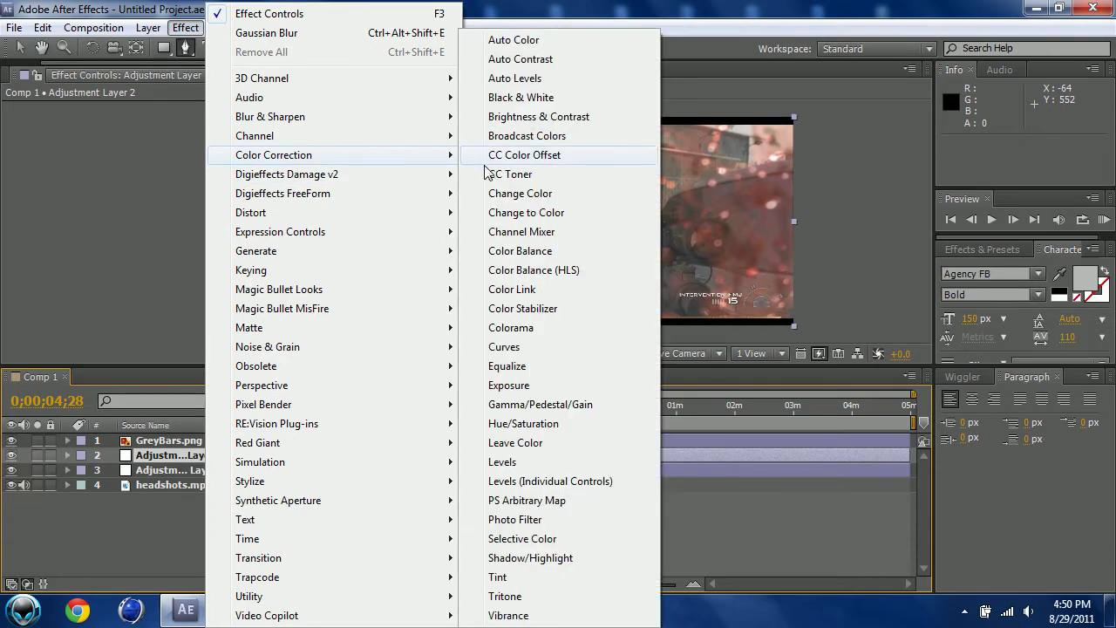
pyautogui.click(506, 346)
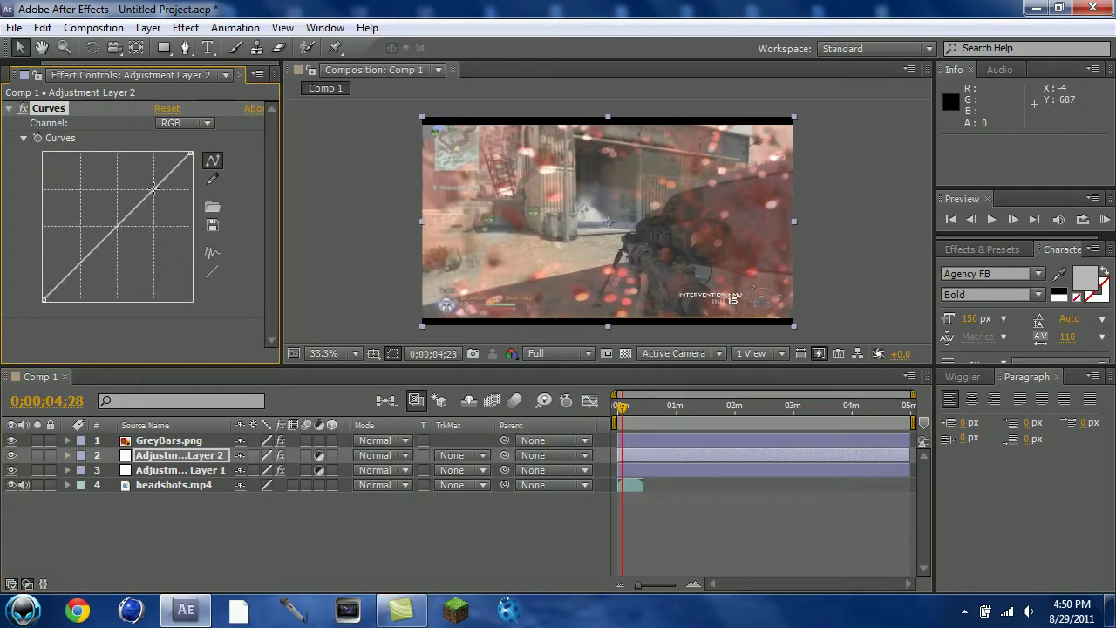
pyautogui.moveTo(153, 188)
pyautogui.mouseDown()
pyautogui.moveTo(148, 176)
pyautogui.moveTo(146, 185)
pyautogui.mouseUp()
pyautogui.moveTo(78, 258); pyautogui.dragTo(90, 278)
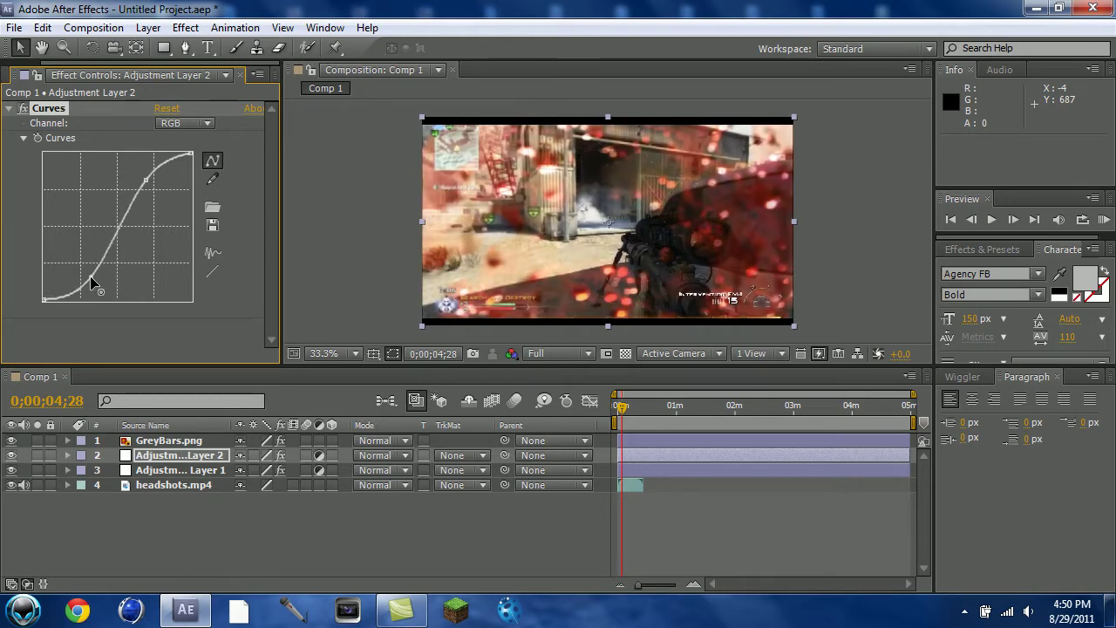
pyautogui.click(10, 108)
pyautogui.click(179, 460)
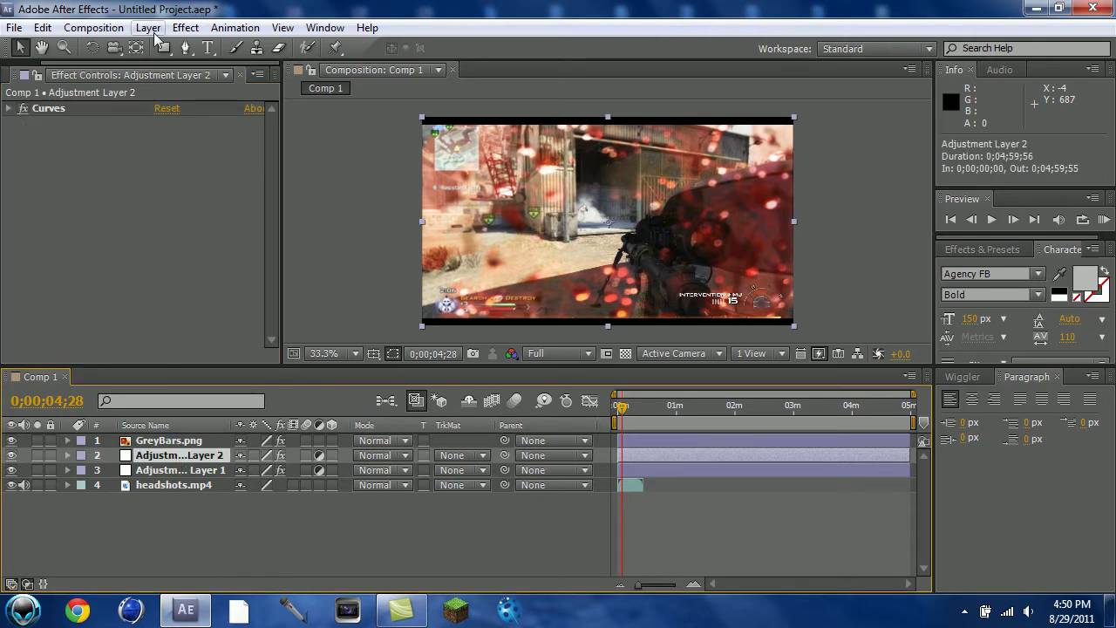
pyautogui.click(185, 27)
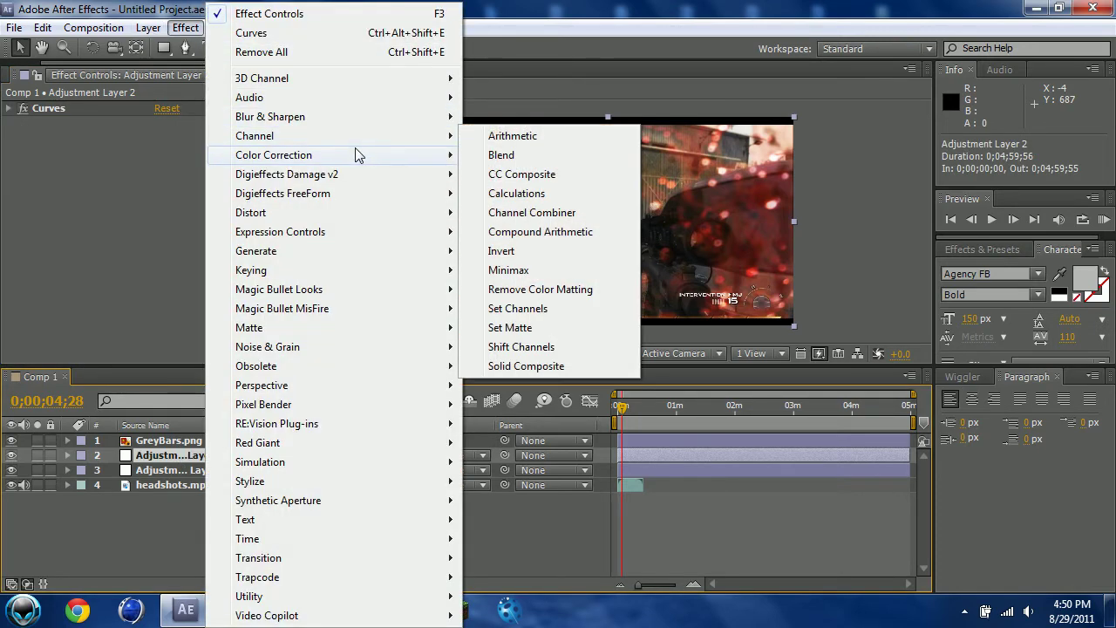
pyautogui.click(185, 27)
pyautogui.click(149, 27)
pyautogui.click(185, 27)
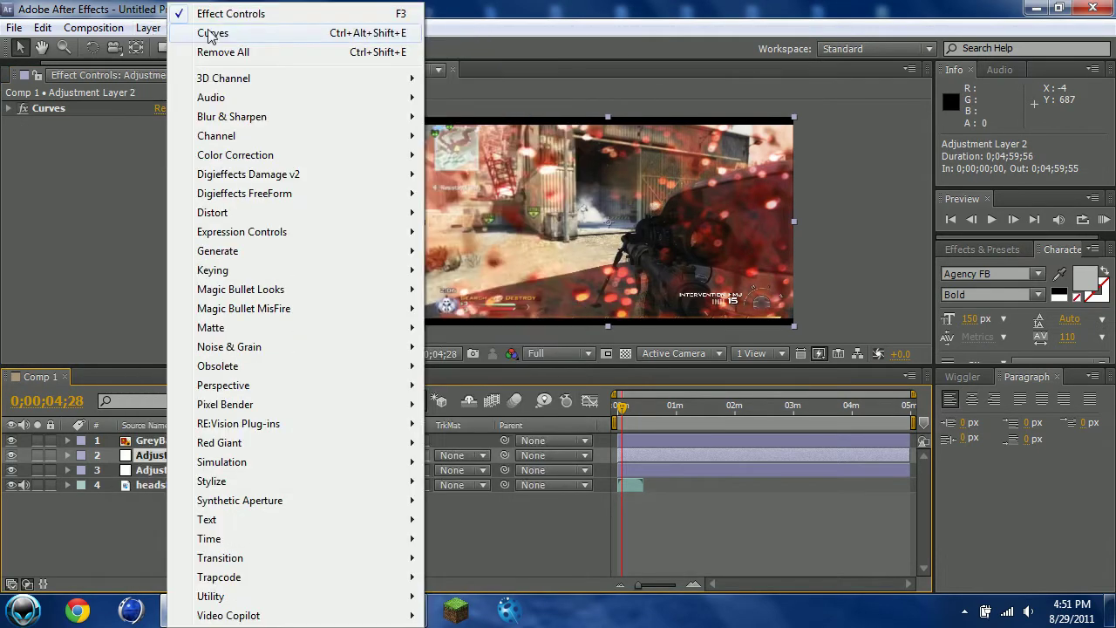
pyautogui.moveTo(356, 155)
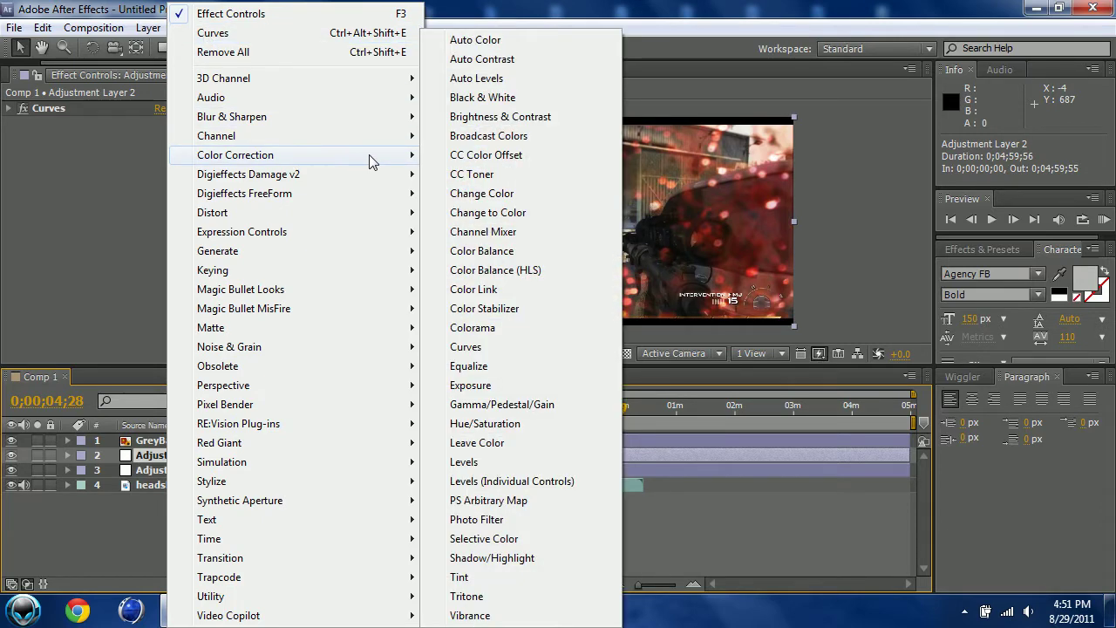
pyautogui.click(162, 468)
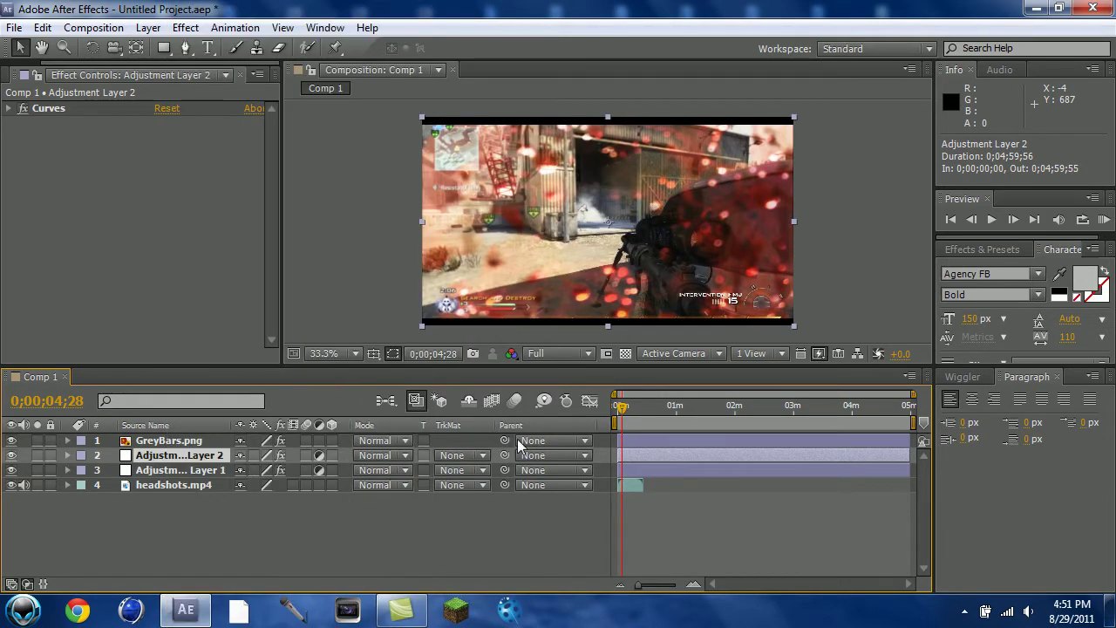
# Duplicate Adjustment Layer 2 together with its Curves effect and collapse the Curves settings of the upper copy.
pyautogui.hotkey('ctrl', 'c')
pyautogui.hotkey('ctrl', 'v')
pyautogui.click(182, 472)
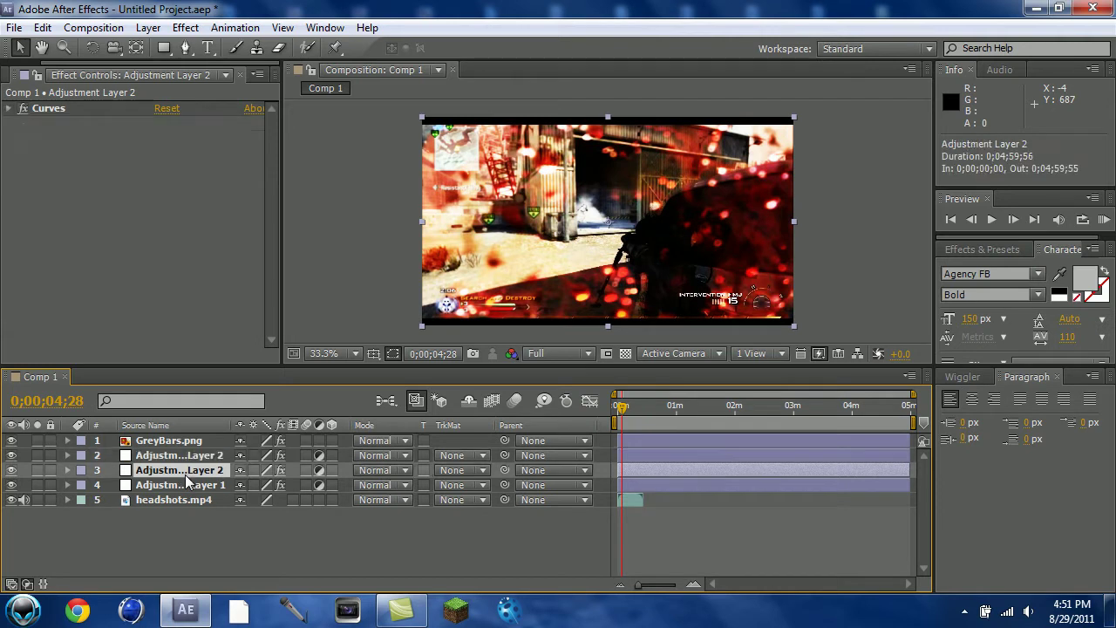
pyautogui.click(140, 455)
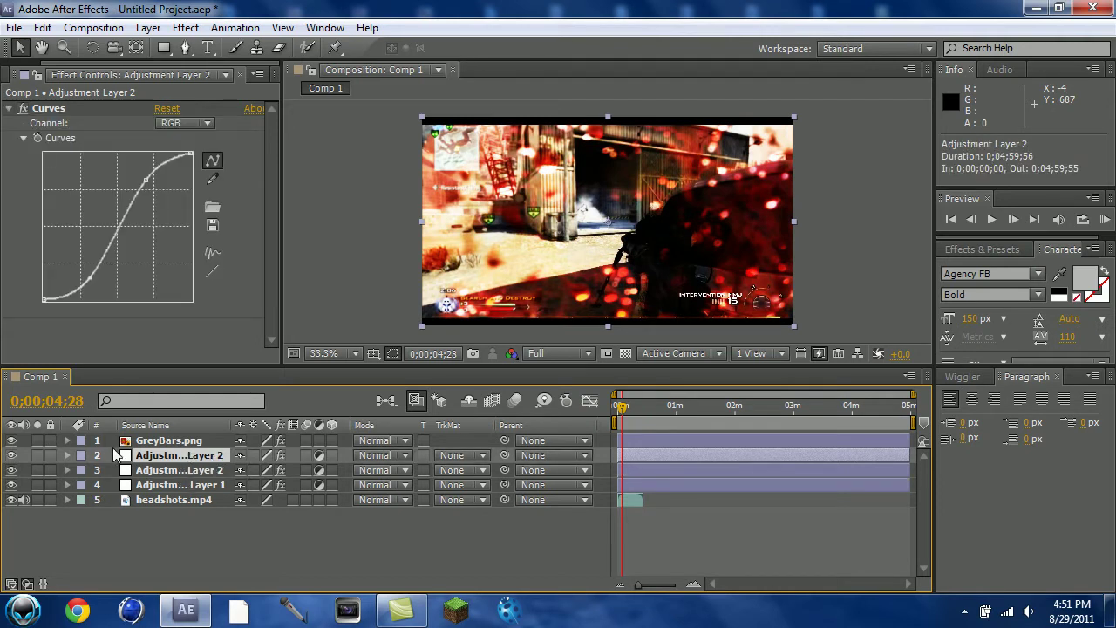
pyautogui.click(9, 109)
pyautogui.click(53, 111)
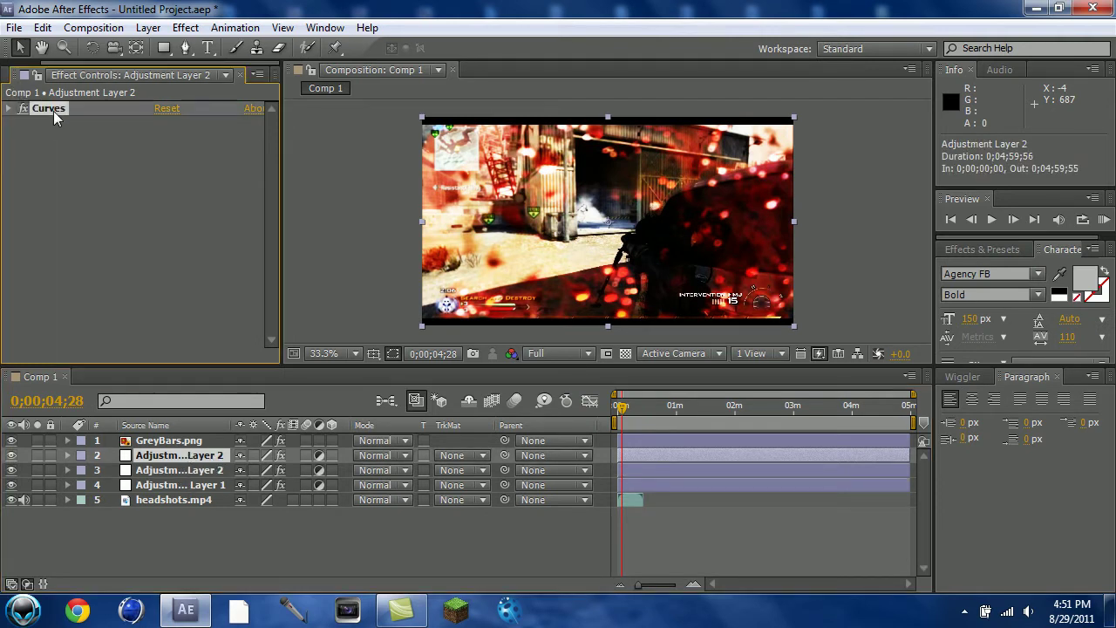
# Set the upper Adjustment Layer 2's blending mode to Hard Light and its opacity to 20%, then collapse the layer.
pyautogui.click(200, 457)
pyautogui.click(377, 456)
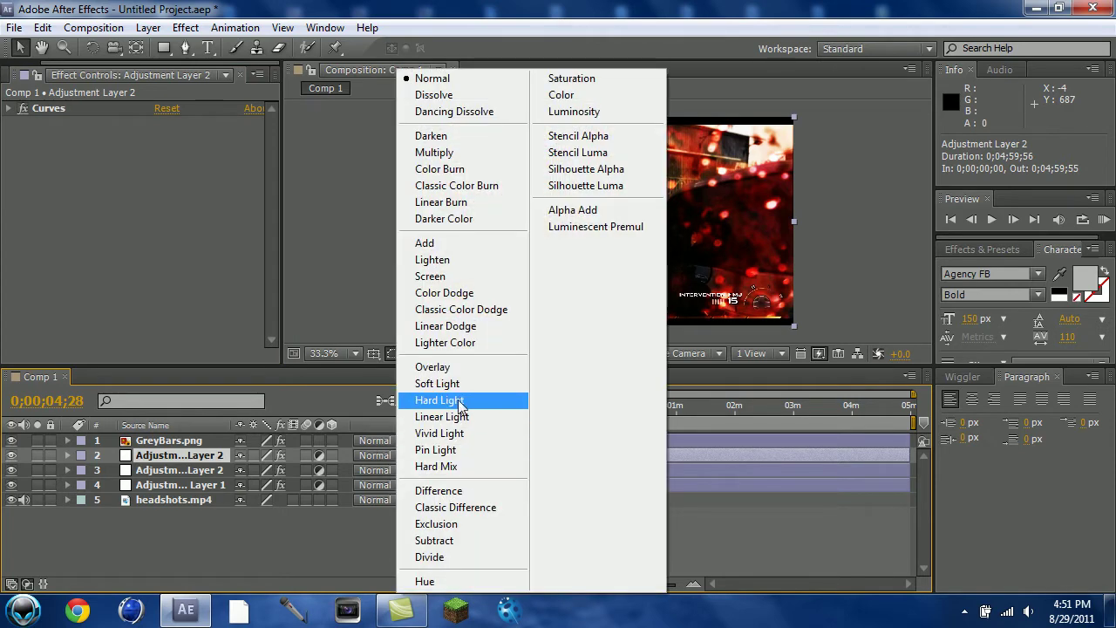
pyautogui.click(441, 396)
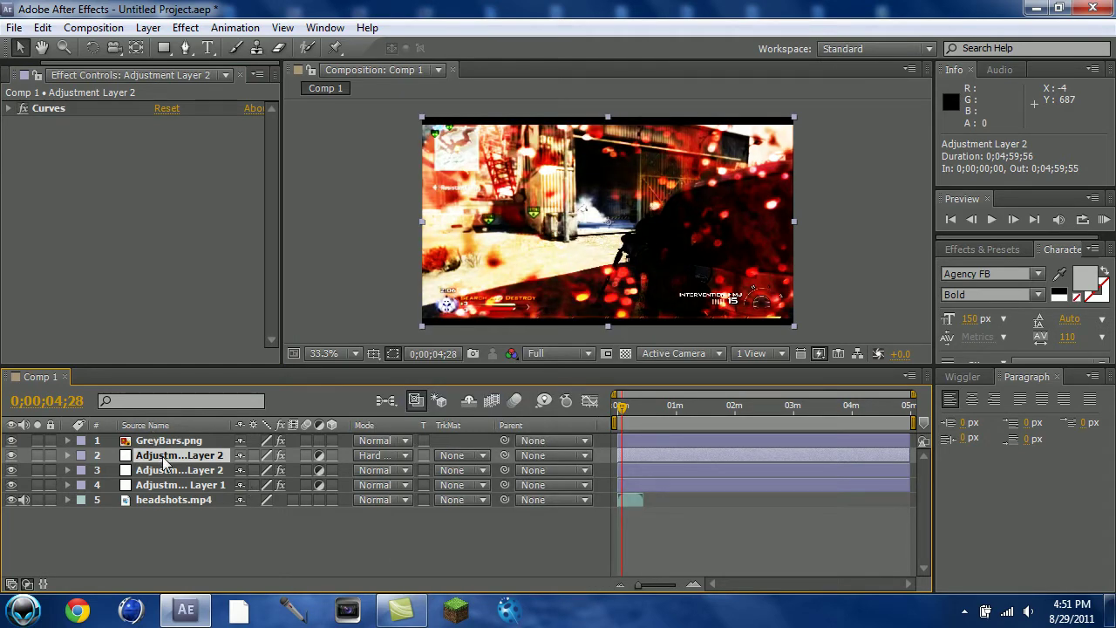
pyautogui.press('t')
pyautogui.click(249, 470)
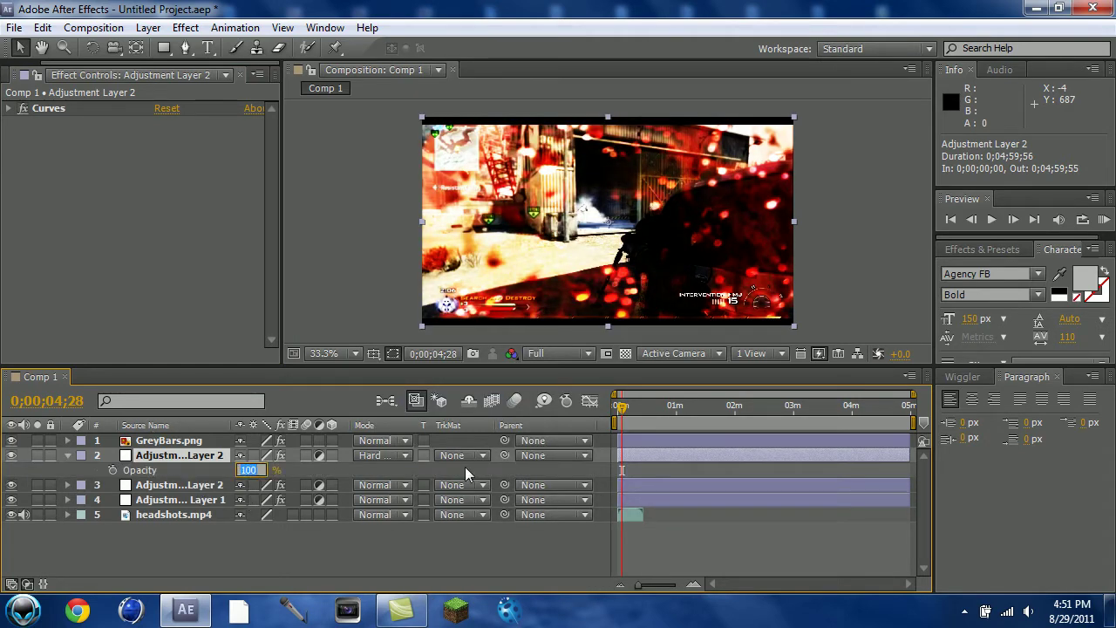
pyautogui.press('Return')
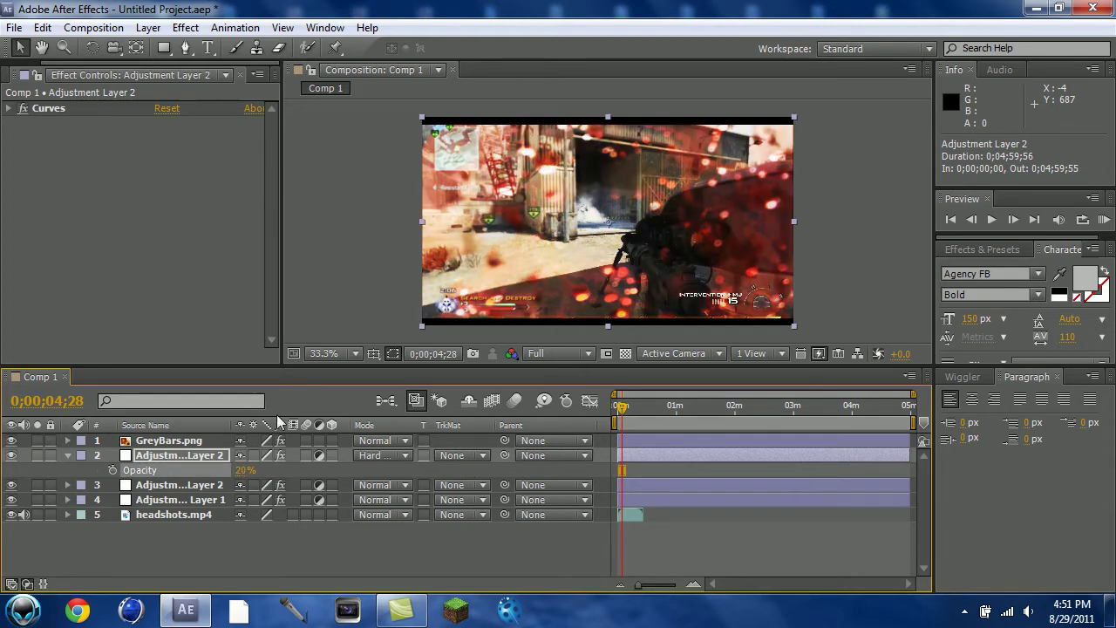
pyautogui.click(68, 456)
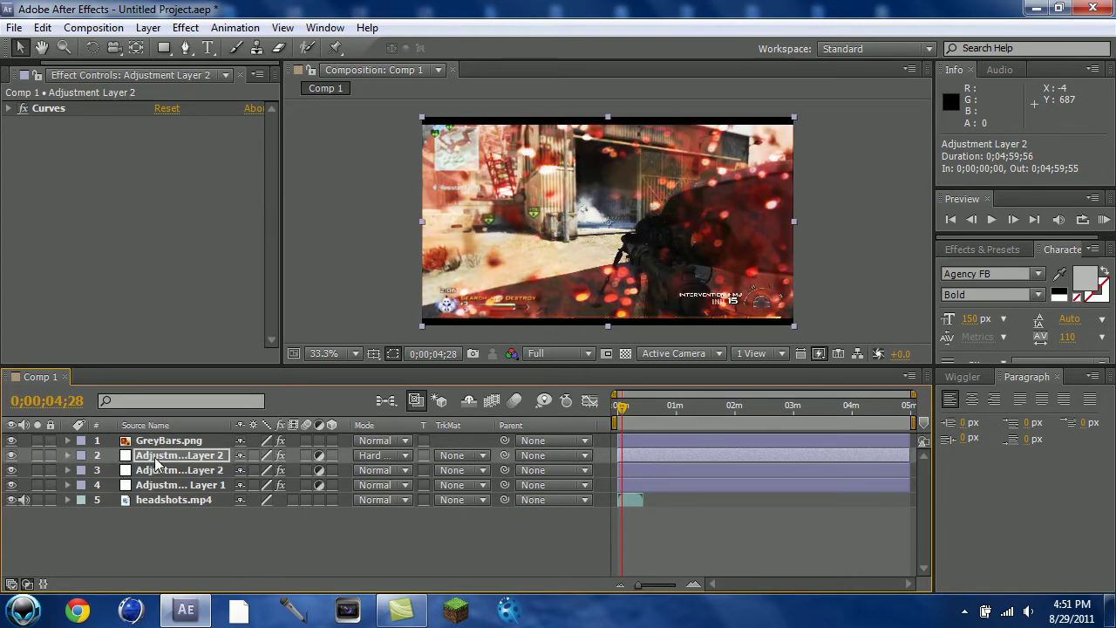
# Apply Hue/Saturation to the upper Adjustment Layer 2 and lower its Master Saturation to -100.
pyautogui.click(185, 27)
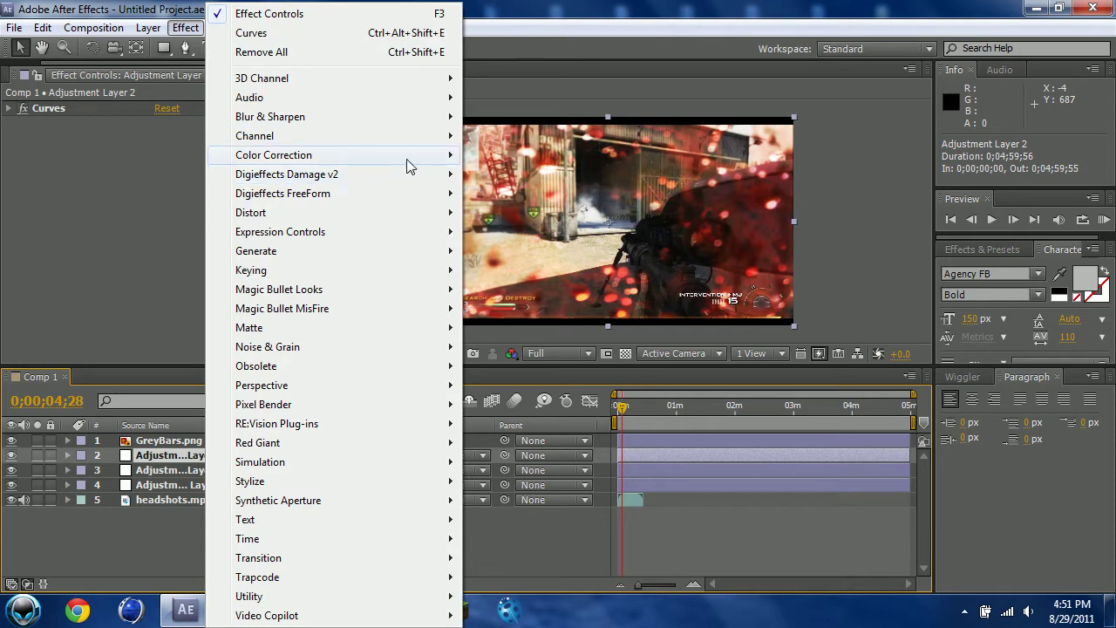
pyautogui.moveTo(410, 157)
pyautogui.click(558, 424)
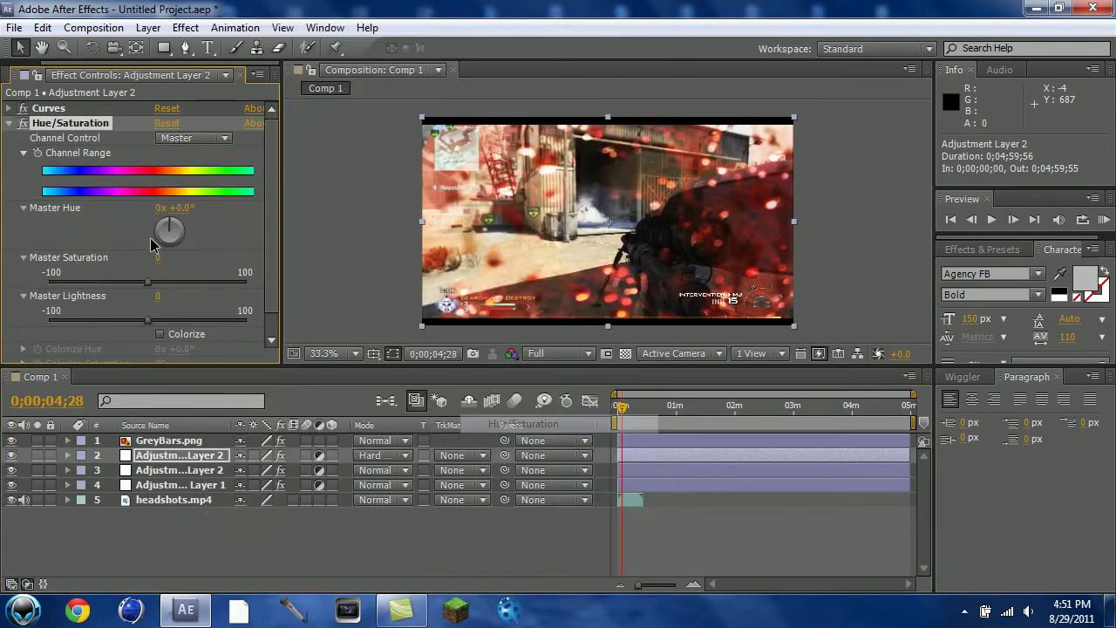
pyautogui.moveTo(122, 296); pyautogui.dragTo(5, 288)
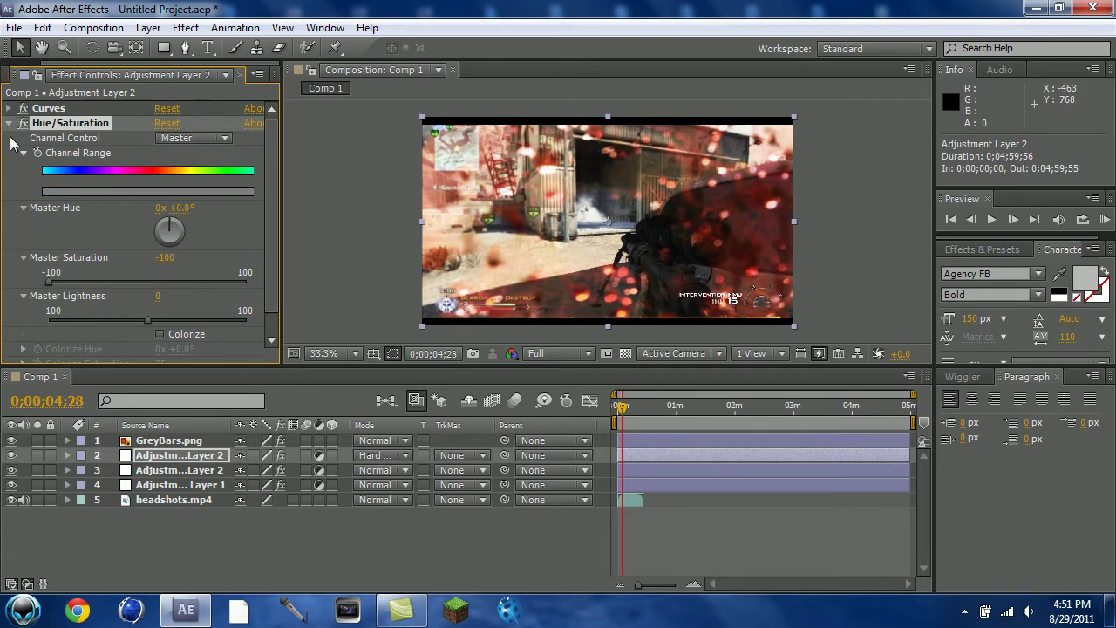
# Apply Hue/Saturation to the lower Adjustment Layer 2 and set its Master Saturation to -20.
pyautogui.click(164, 473)
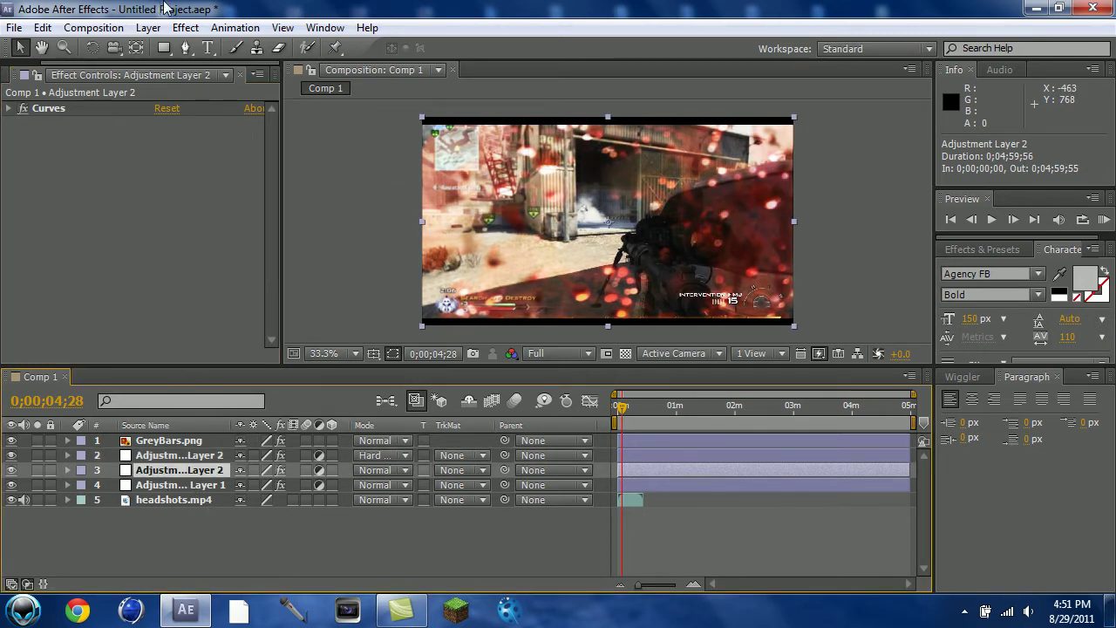
pyautogui.click(185, 27)
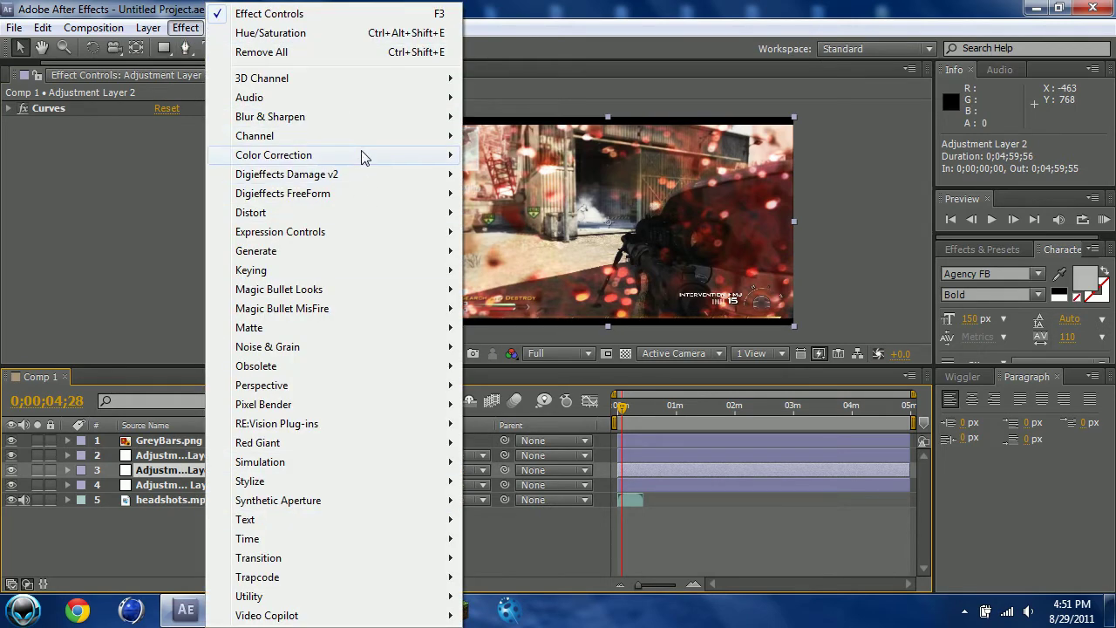
pyautogui.moveTo(365, 156)
pyautogui.click(548, 427)
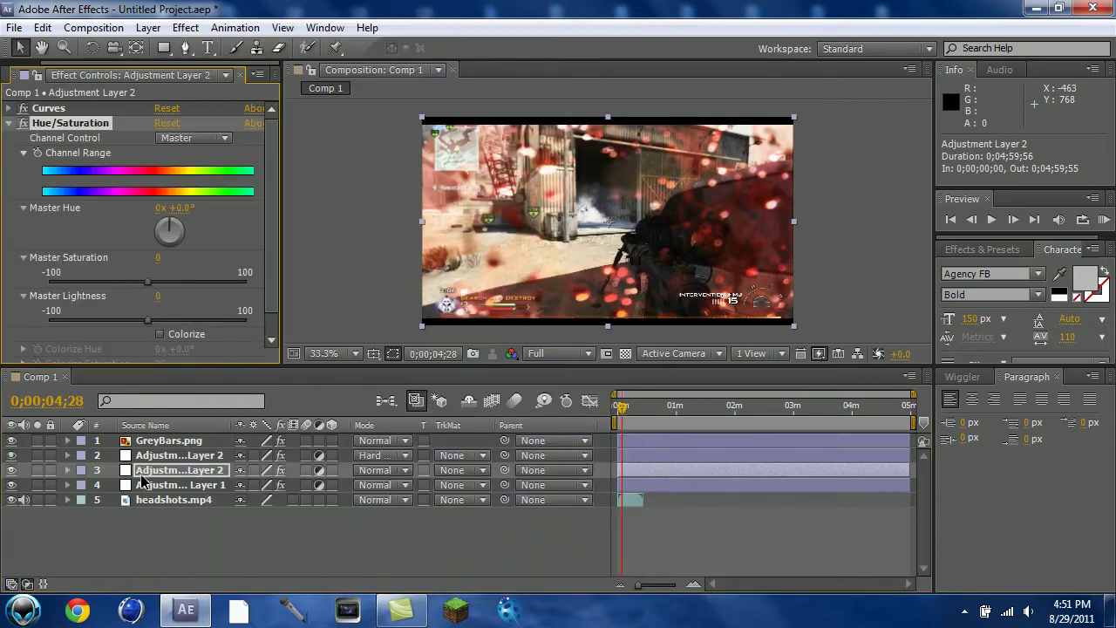
pyautogui.moveTo(126, 276); pyautogui.dragTo(119, 276)
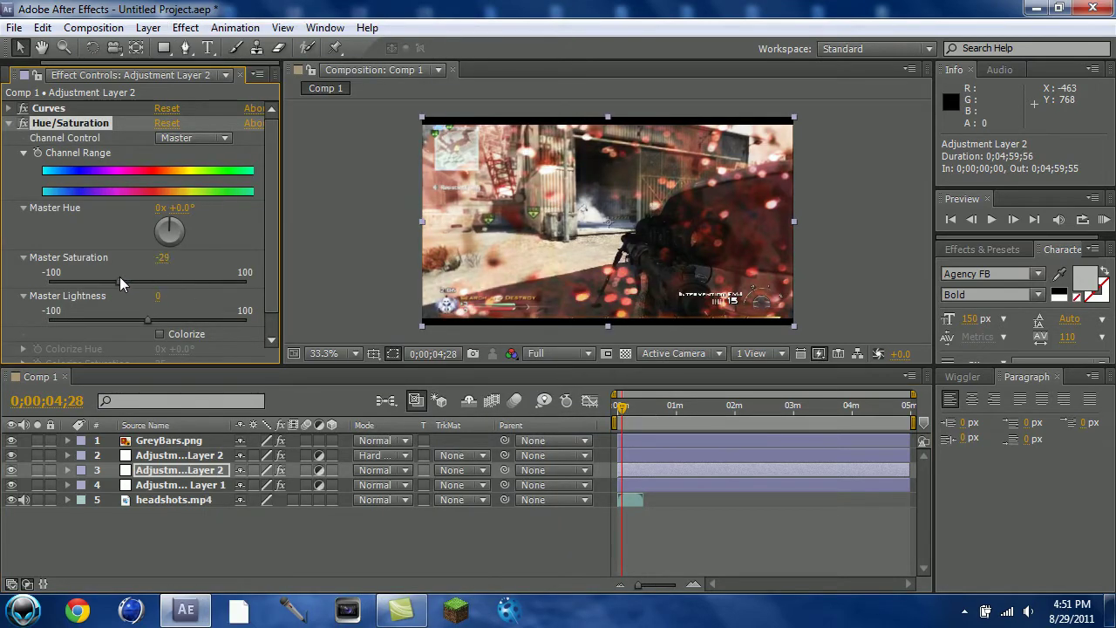
pyautogui.click(168, 258)
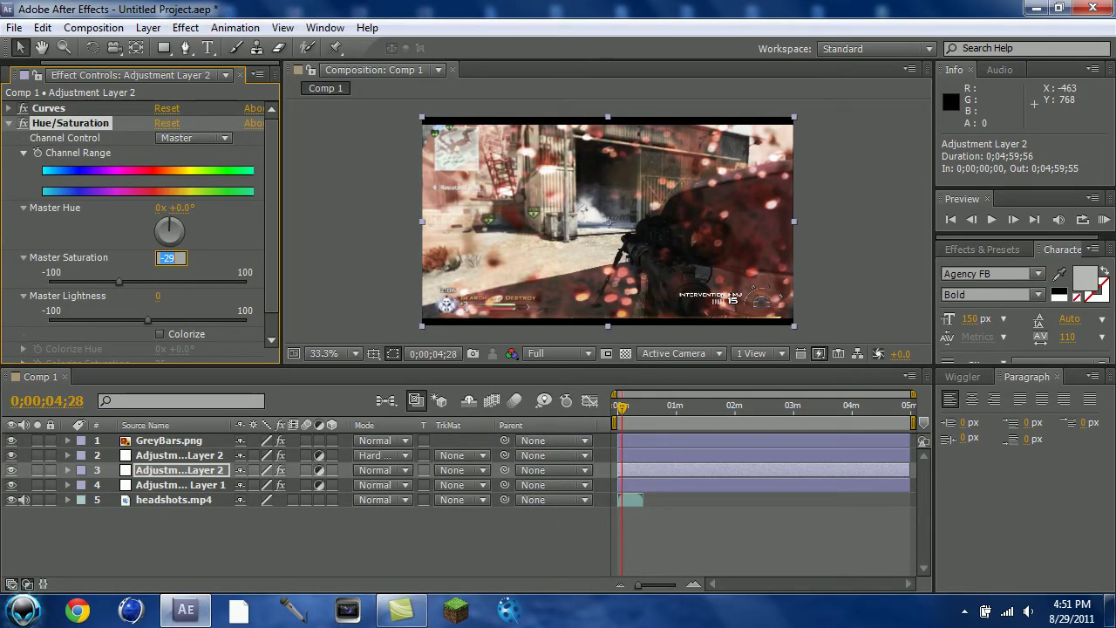
pyautogui.write('-20')
pyautogui.press('Return')
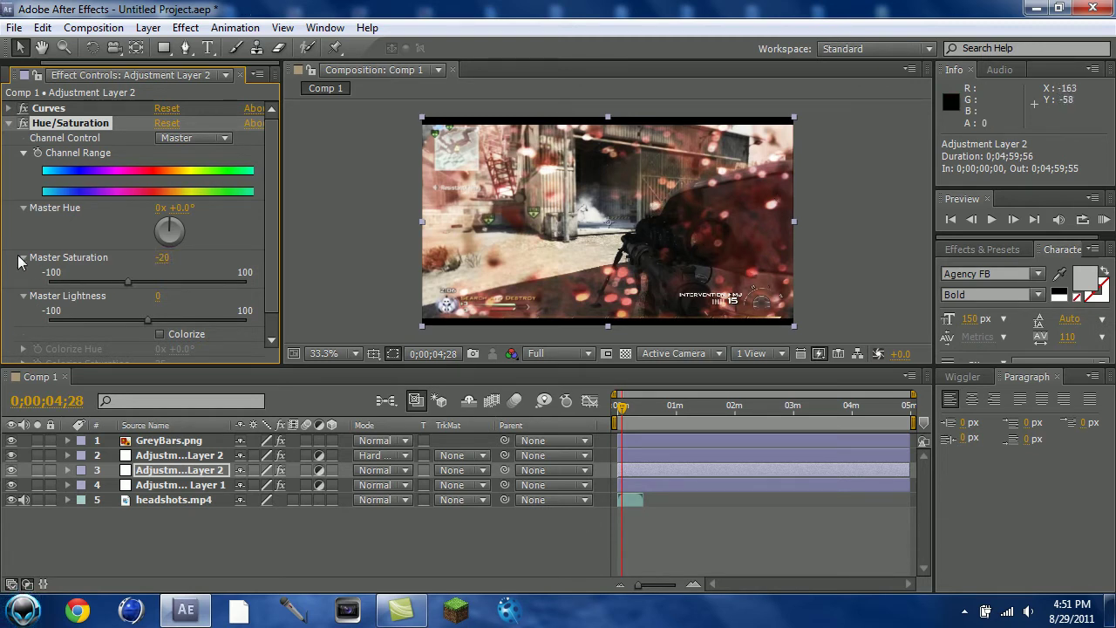
# Set the lower Adjustment Layer 2's Master Saturation to -30 and collapse the Hue/Saturation settings.
pyautogui.click(179, 456)
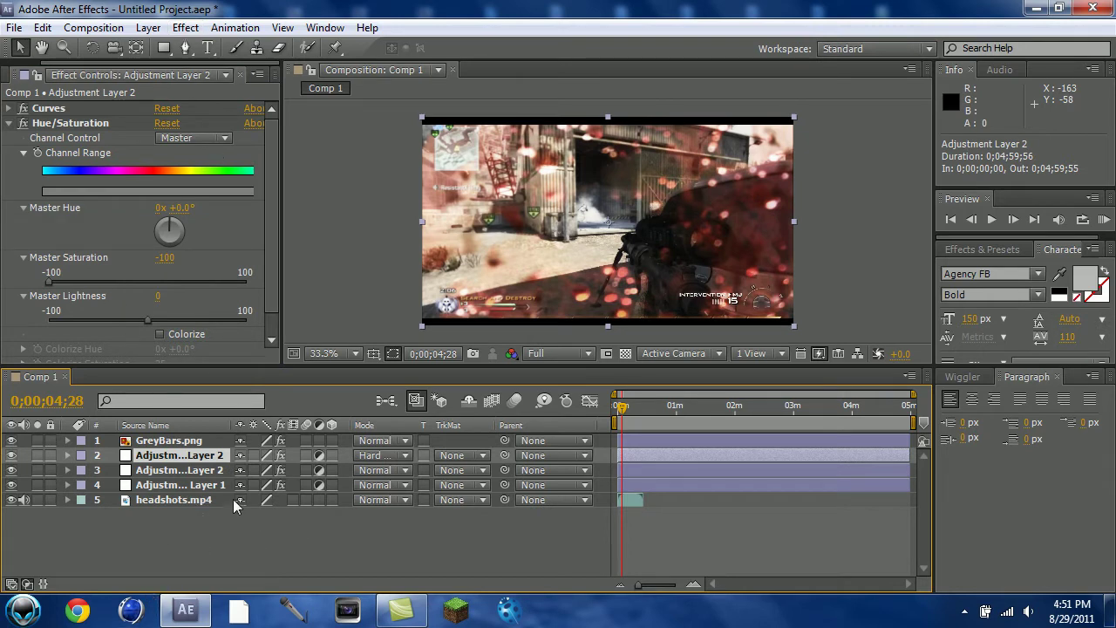
pyautogui.click(200, 474)
pyautogui.click(168, 258)
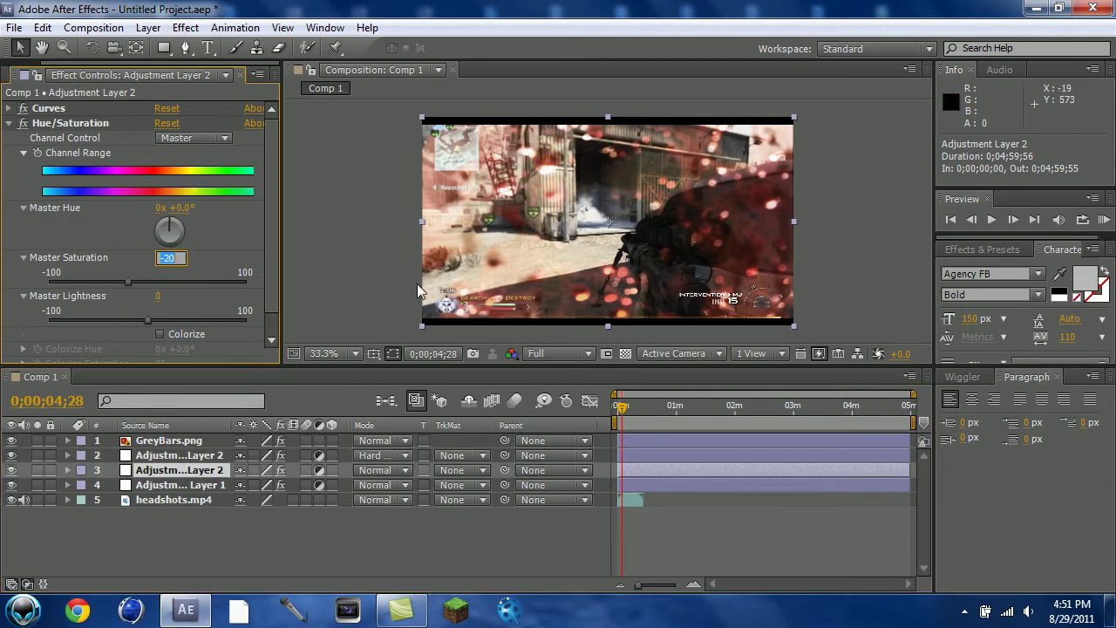
pyautogui.write('-30')
pyautogui.press('Return')
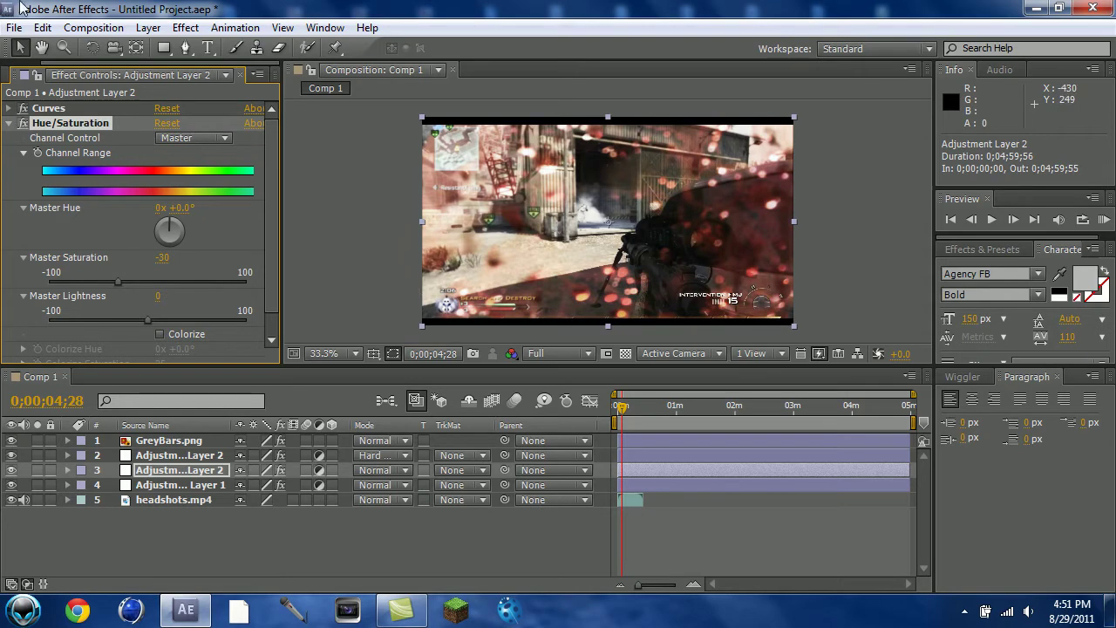
pyautogui.click(9, 123)
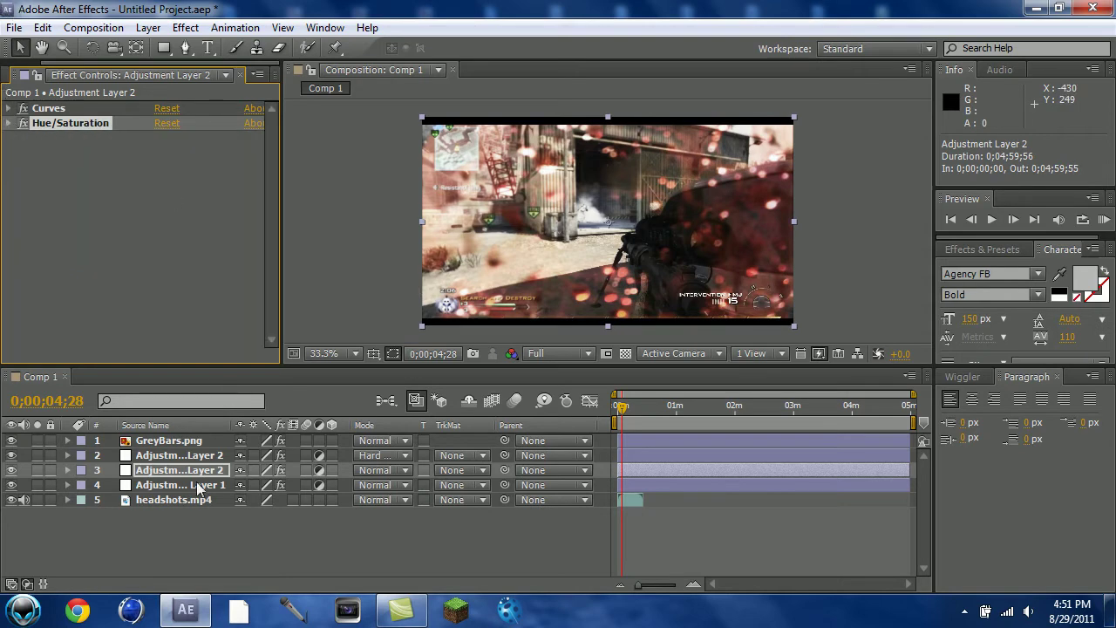
pyautogui.click(9, 123)
# Add a third adjustment layer and place it directly below GreyBars.png.
pyautogui.click(184, 27)
pyautogui.click(151, 27)
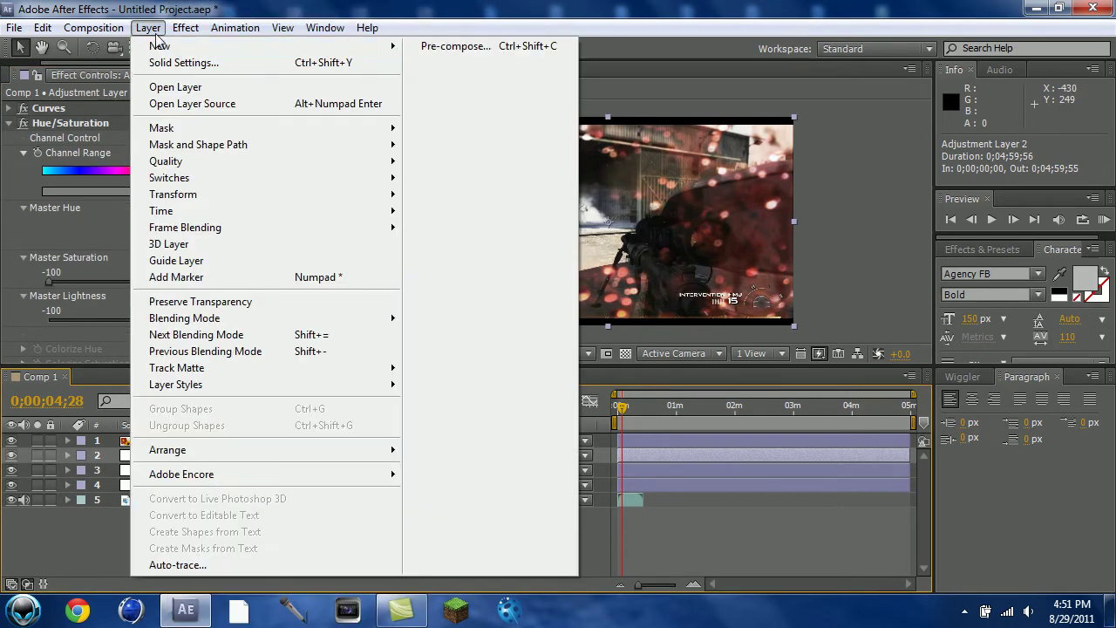
pyautogui.moveTo(281, 45)
pyautogui.click(482, 164)
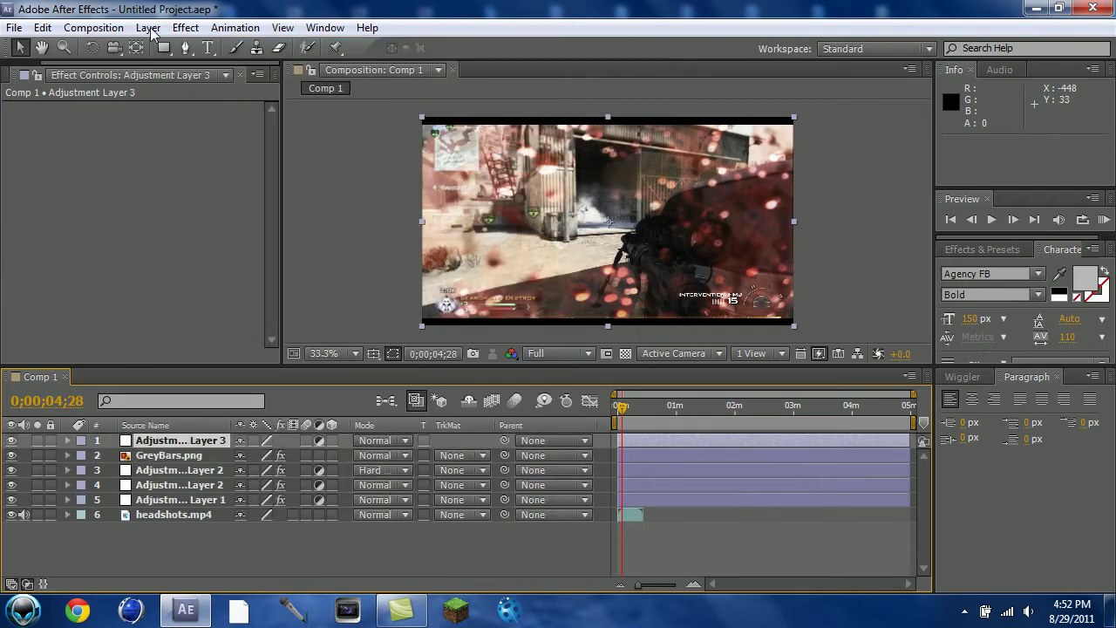
pyautogui.moveTo(161, 443); pyautogui.dragTo(162, 461)
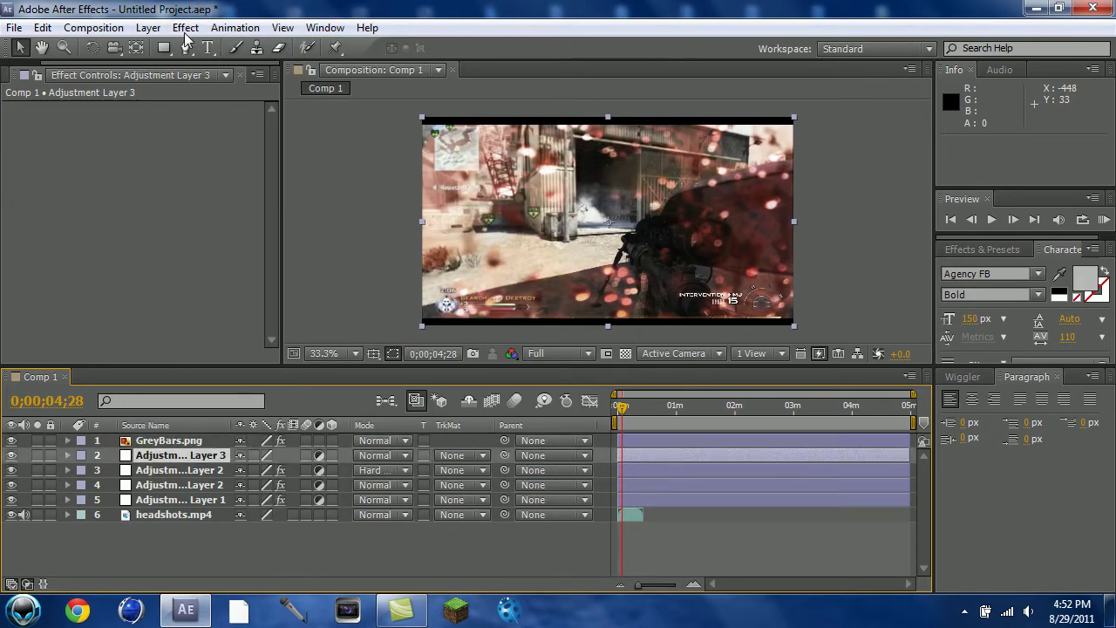
# Apply the Exposure effect to Adjustment Layer 3 and set its Master exposure to 1.
pyautogui.click(185, 27)
pyautogui.moveTo(436, 159)
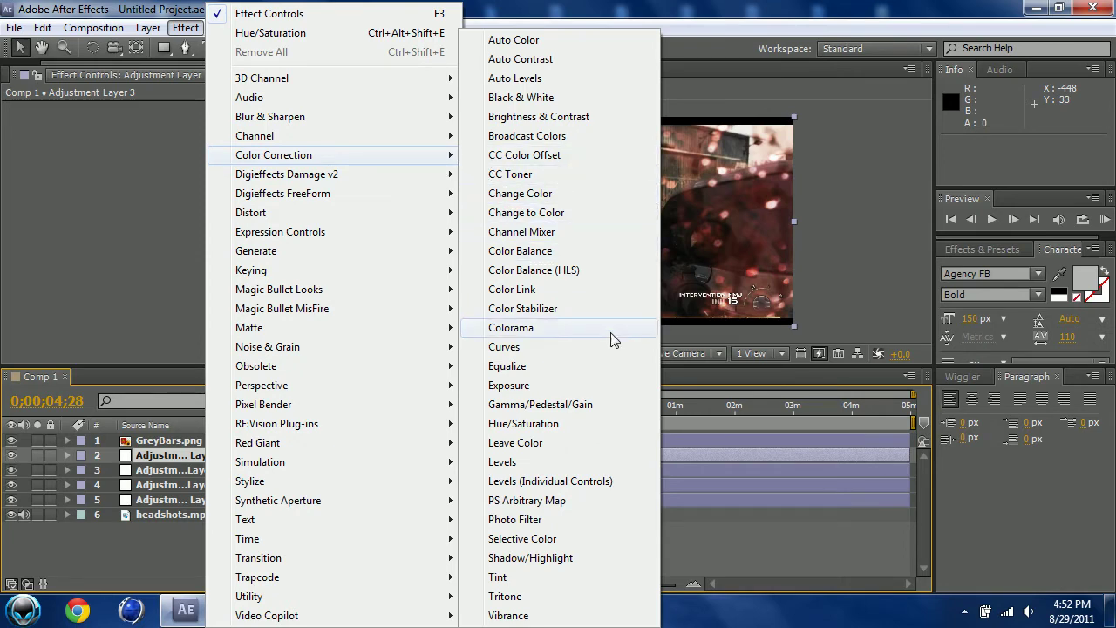
pyautogui.click(515, 384)
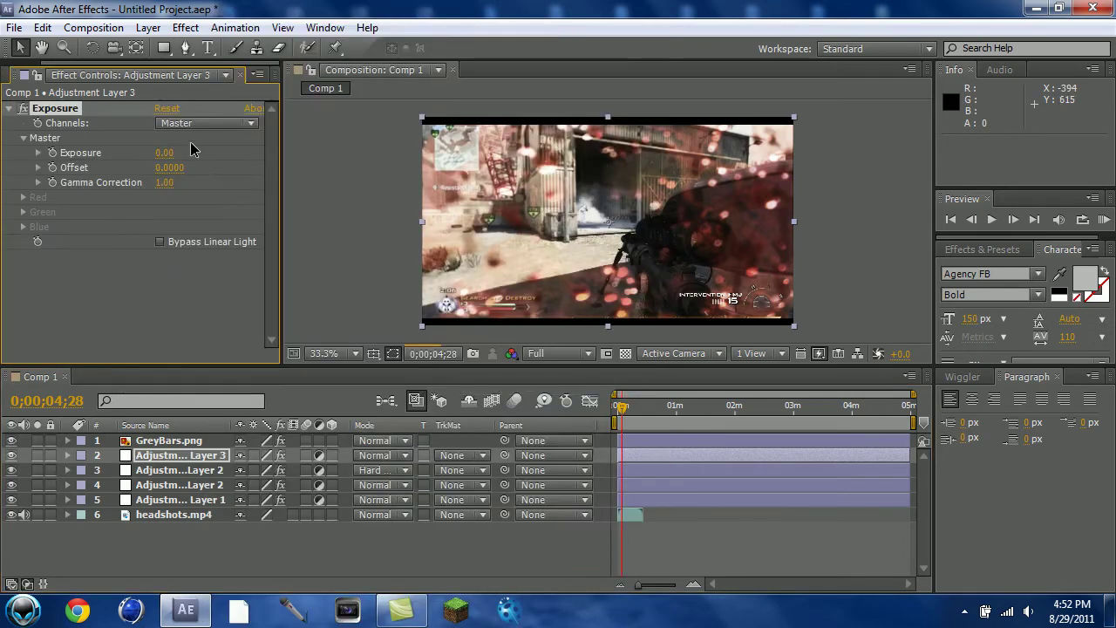
pyautogui.moveTo(174, 152); pyautogui.dragTo(185, 151)
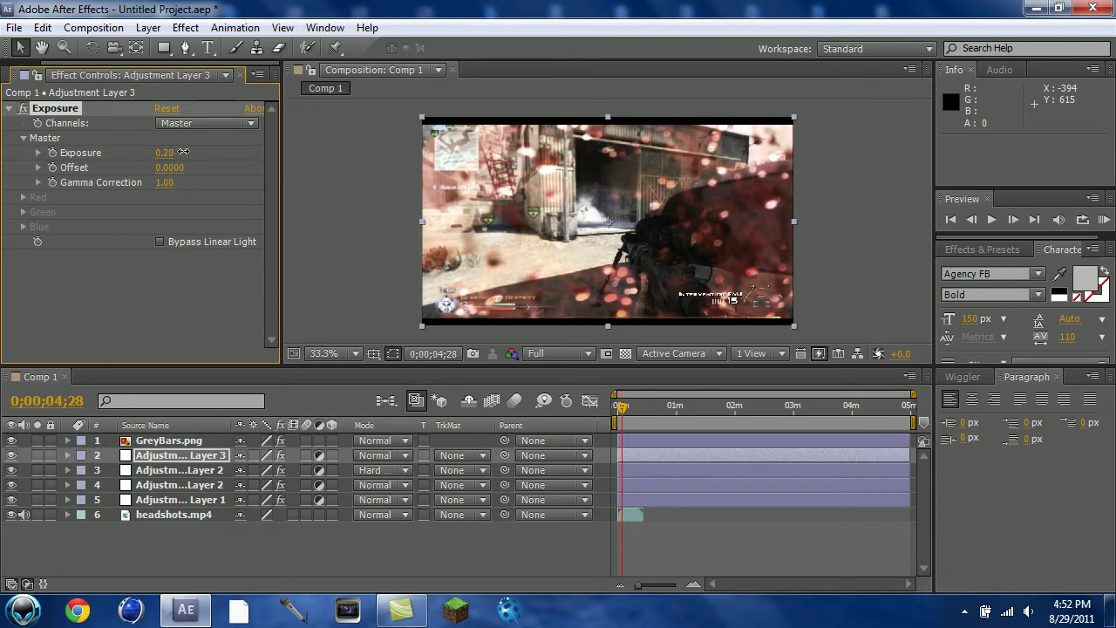
pyautogui.click(168, 154)
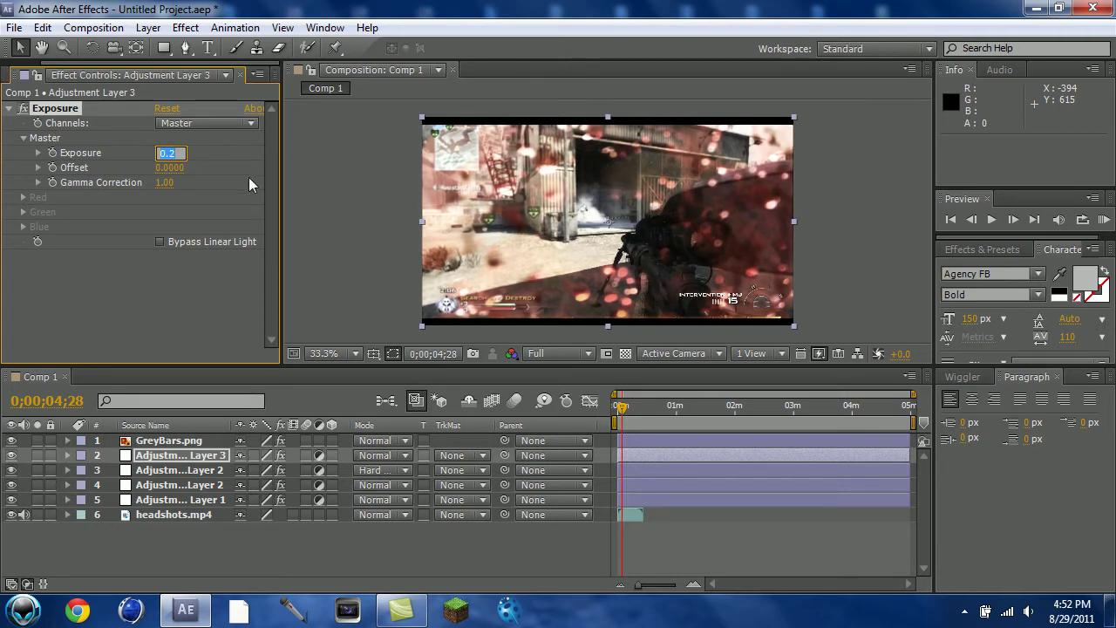
pyautogui.write('1')
pyautogui.press('Return')
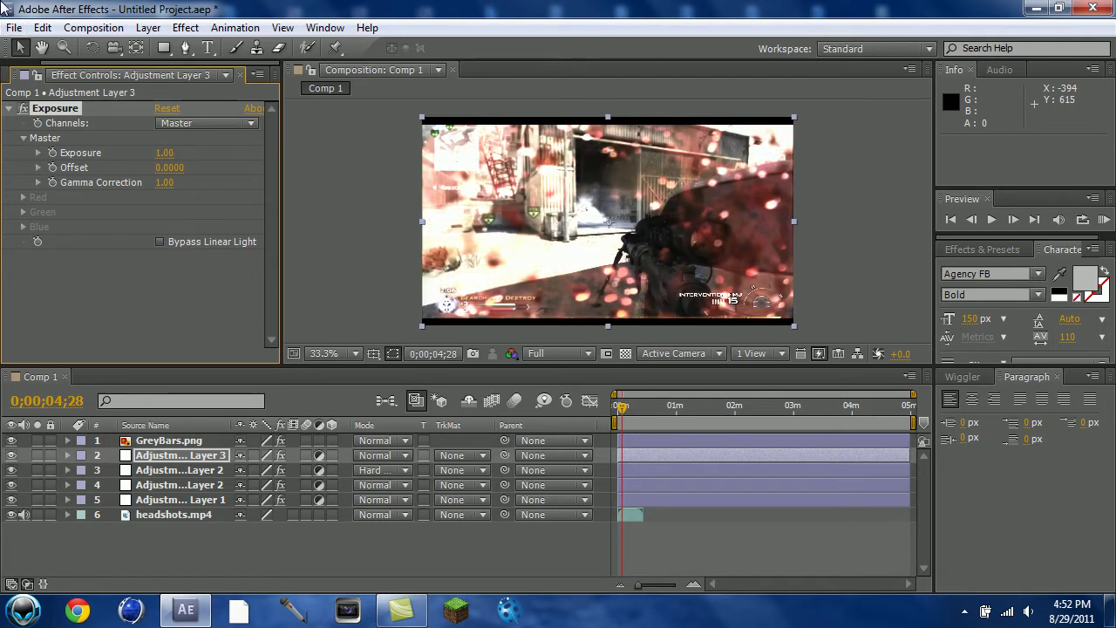
# Try a Master exposure of 0.50 on Adjustment Layer 3.
pyautogui.click(165, 154)
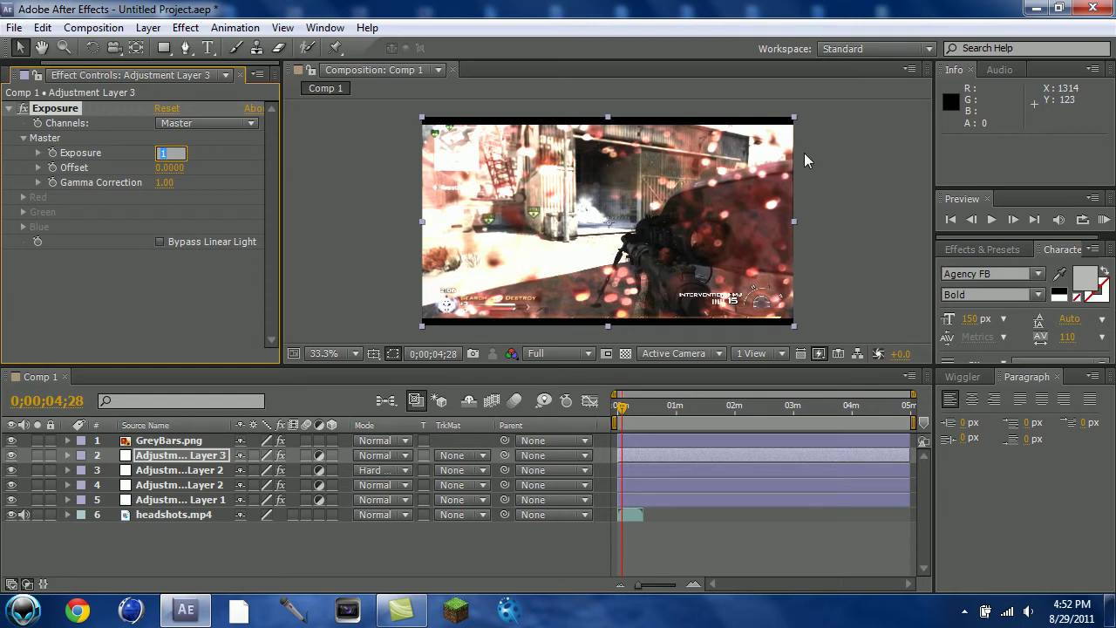
pyautogui.write('0.50')
pyautogui.press('Return')
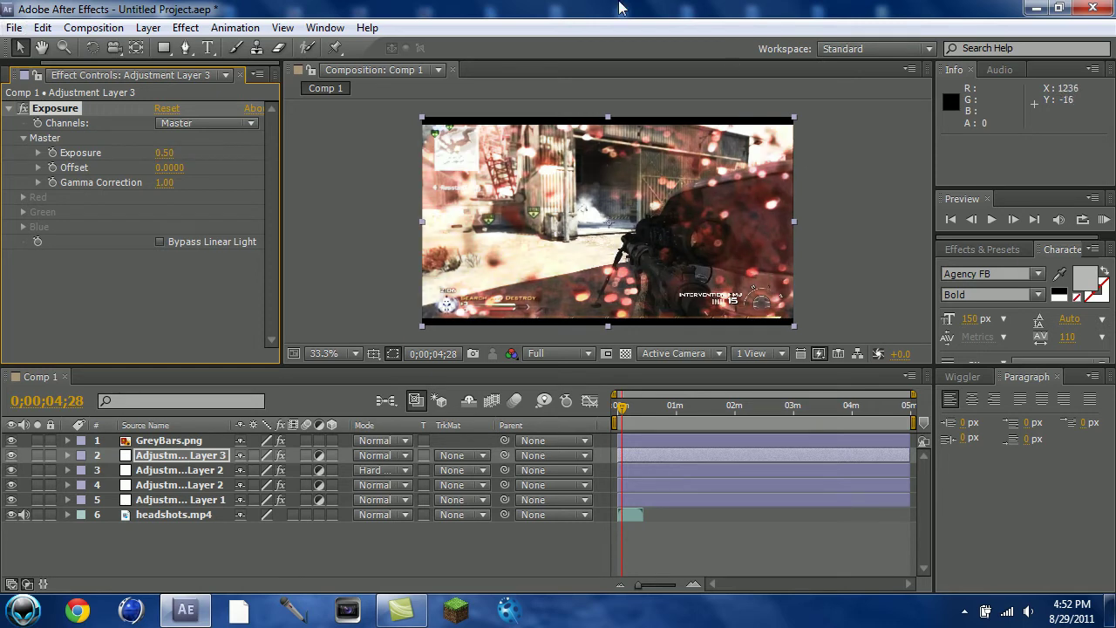
# Set Adjustment Layer 3's Master exposure to 0.75 and collapse the Exposure effect.
pyautogui.click(165, 153)
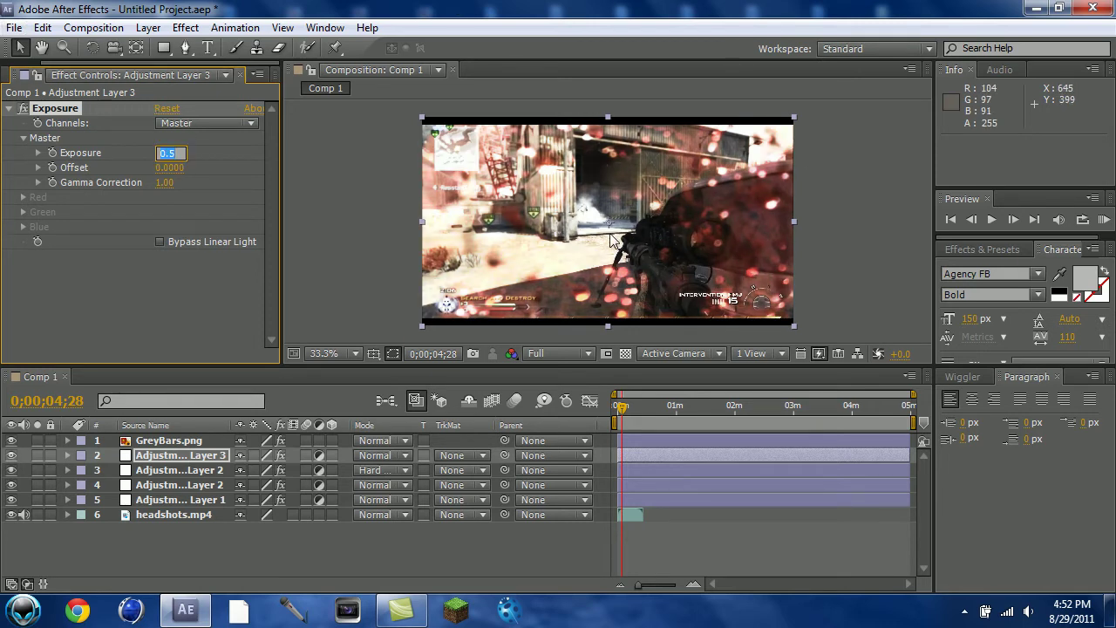
pyautogui.write('0.75')
pyautogui.press('Return')
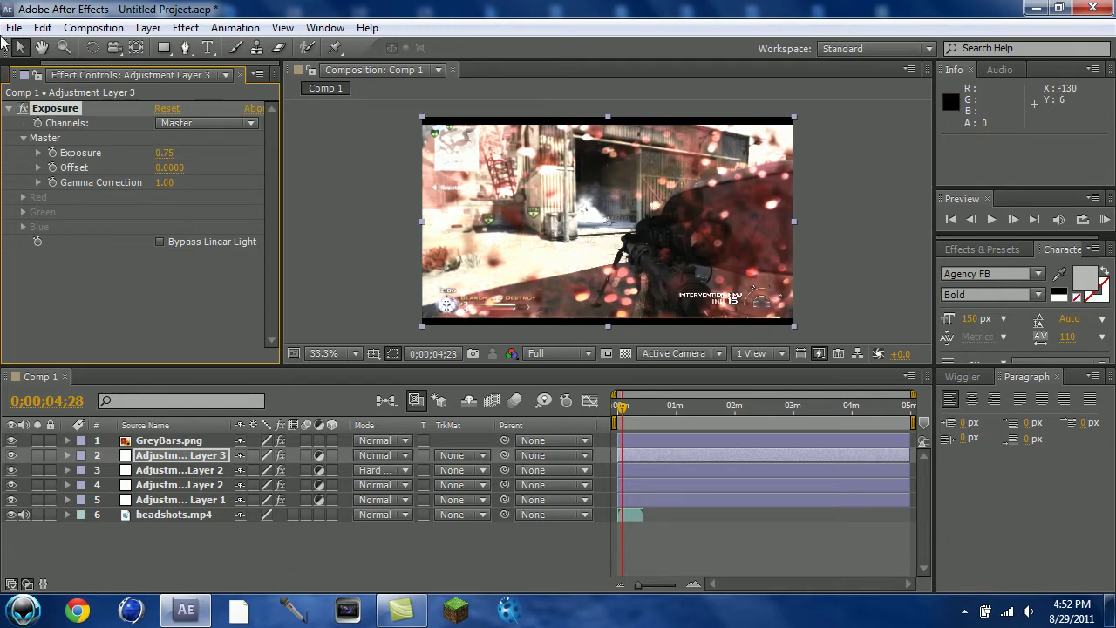
pyautogui.click(17, 120)
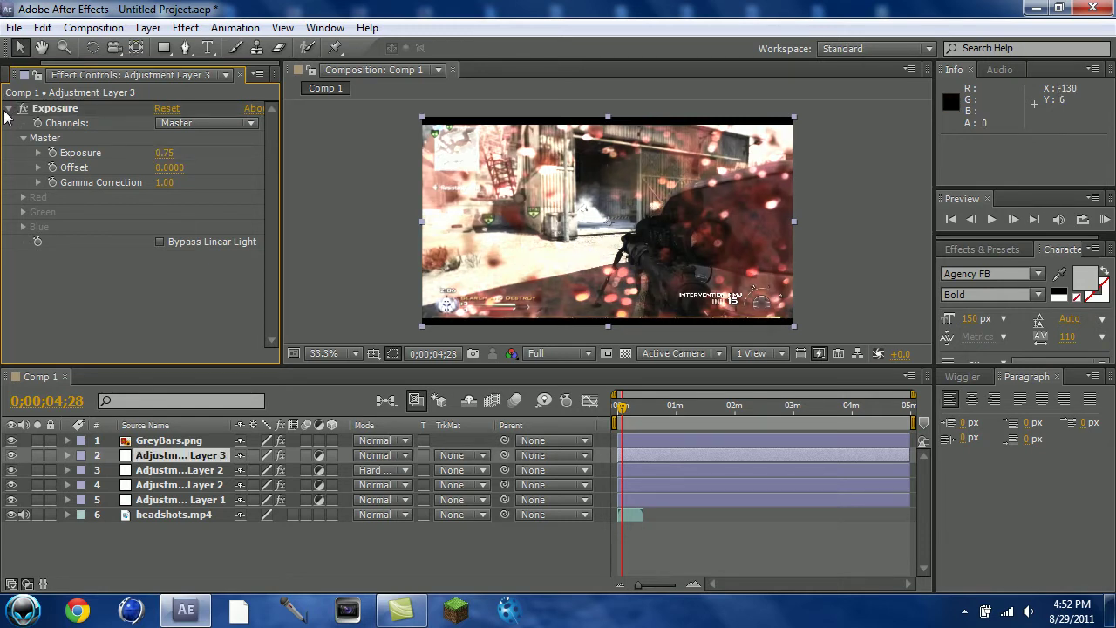
pyautogui.click(9, 108)
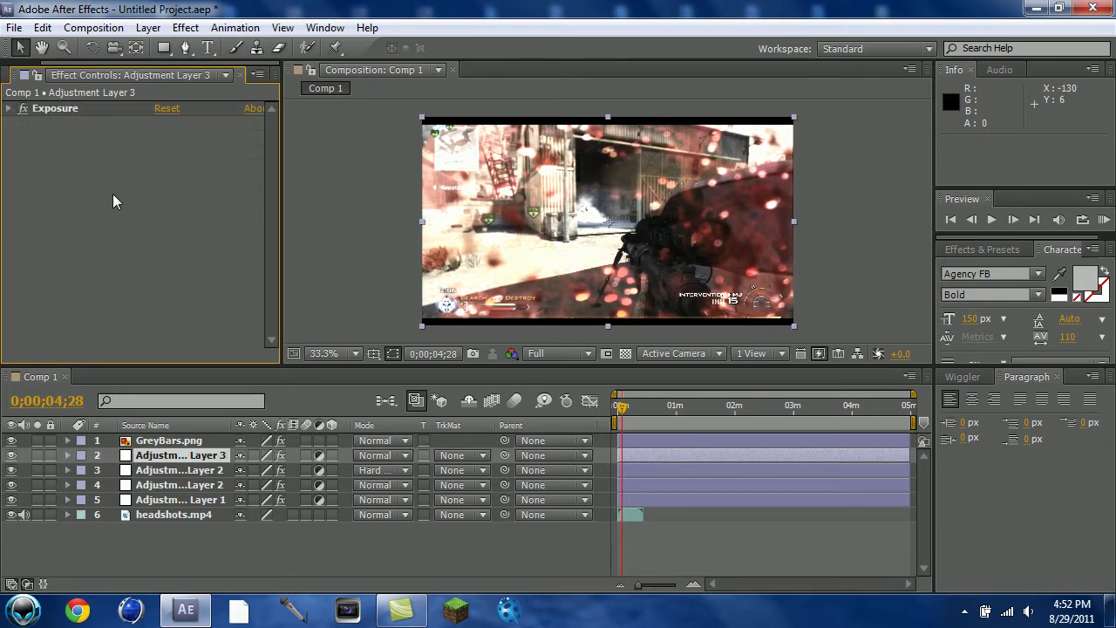
# Check the color correction further along the clip by moving the current time to 0;00;06;15.
pyautogui.click(624, 410)
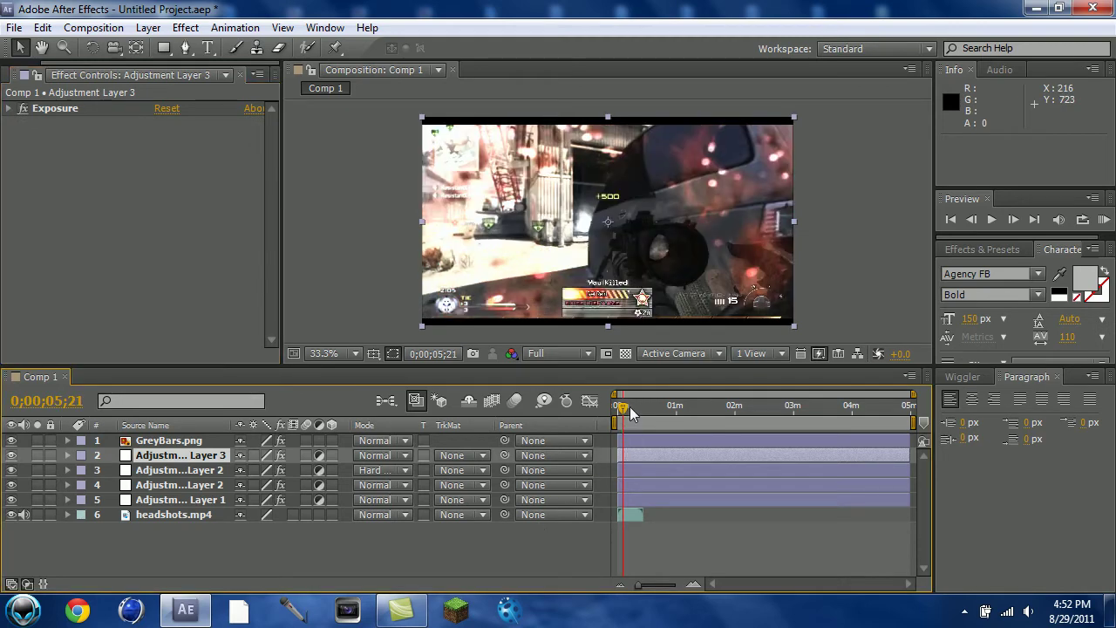
pyautogui.moveTo(624, 415); pyautogui.dragTo(631, 417)
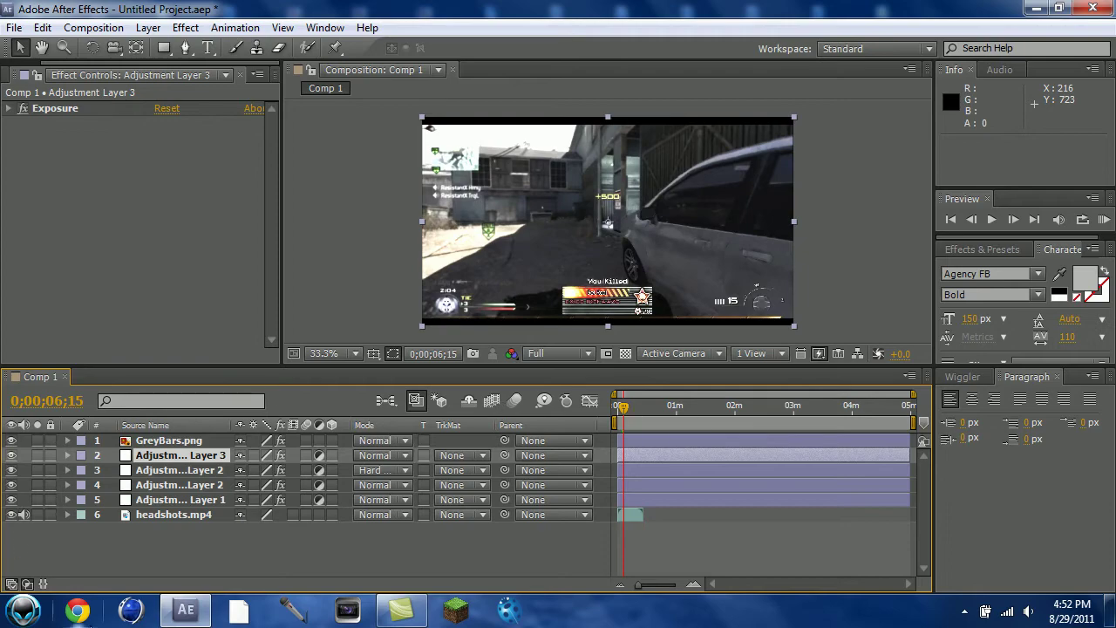
# Switch to Chrome, load the YouTube home page, and return to After Effects.
pyautogui.click(76, 610)
pyautogui.click(175, 63)
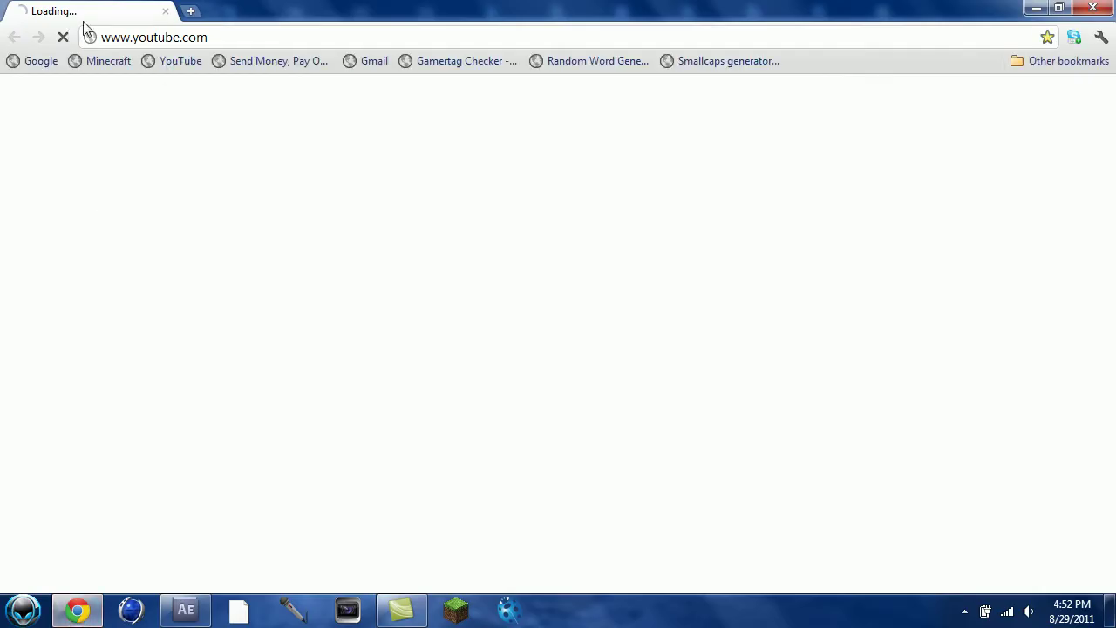
pyautogui.click(186, 611)
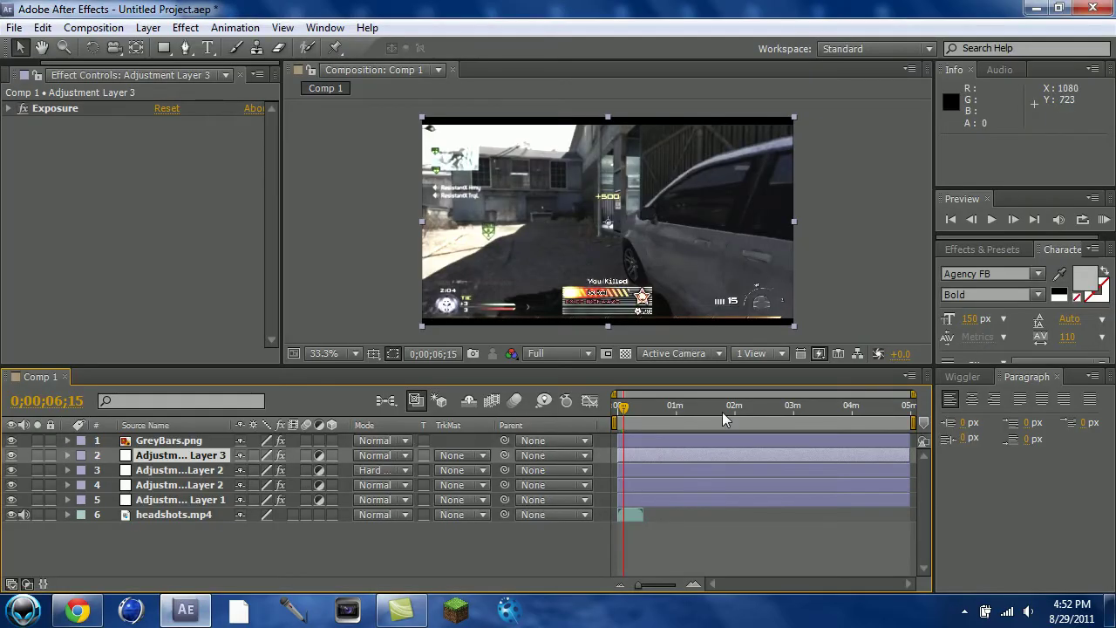
# Set the Hue/Saturation Master Saturation to -35 on the lower Adjustment Layer 2 and collapse the effect.
pyautogui.click(196, 472)
pyautogui.click(193, 485)
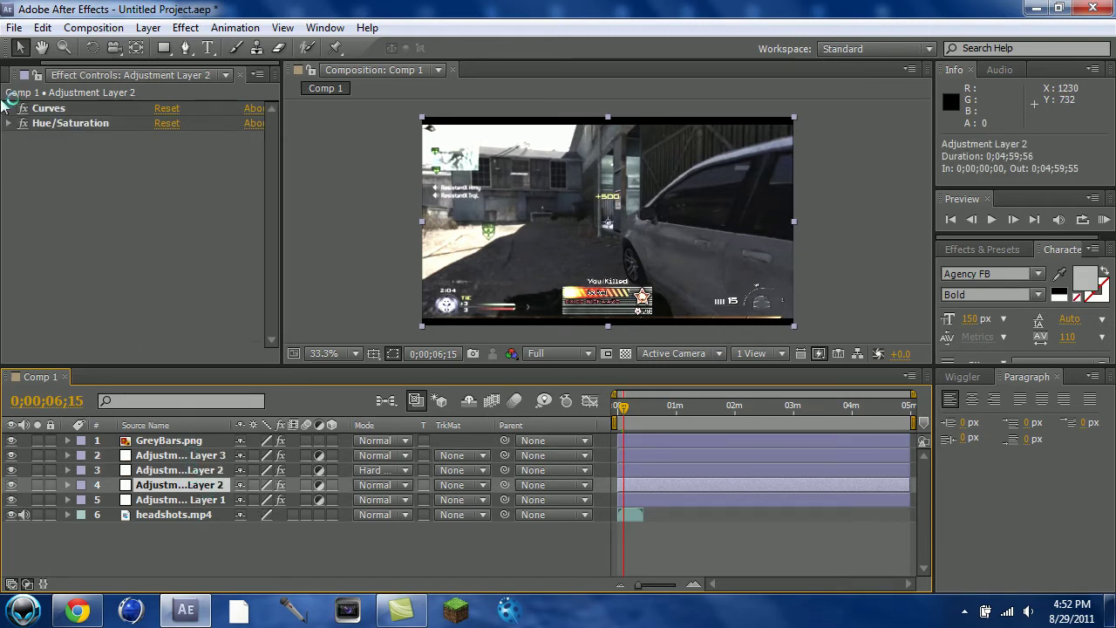
pyautogui.click(7, 123)
pyautogui.click(169, 244)
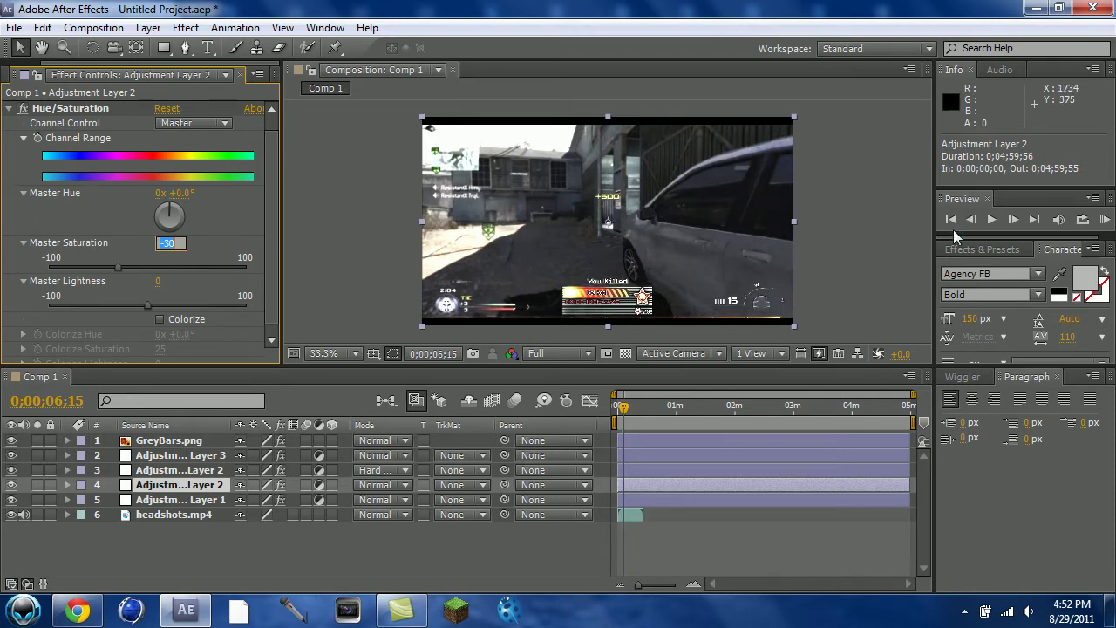
pyautogui.write('-25')
pyautogui.press('Return')
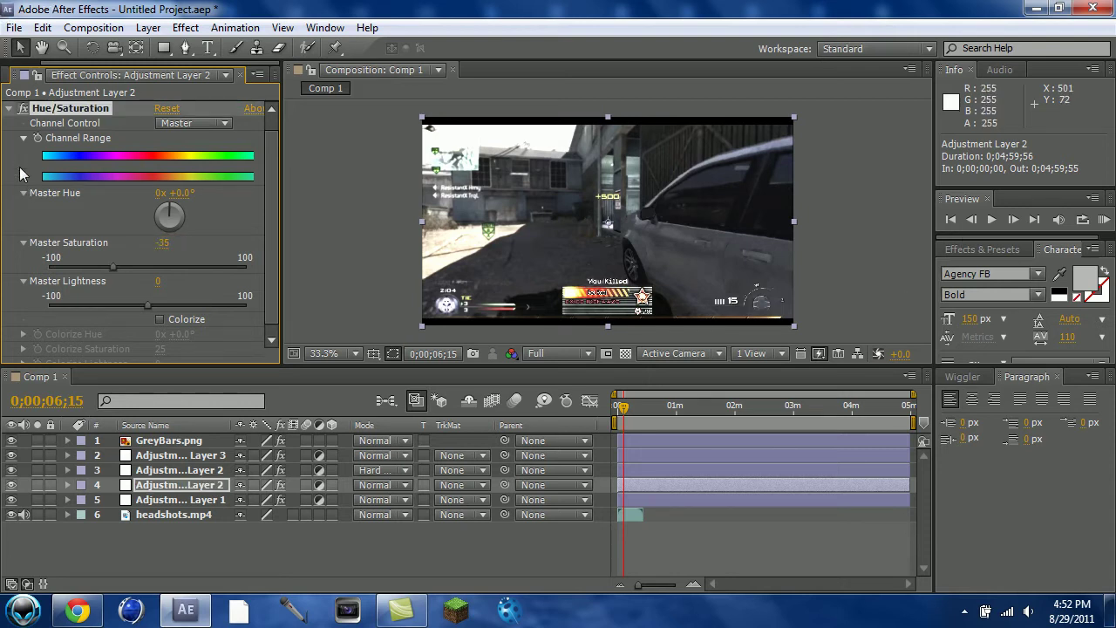
pyautogui.click(9, 108)
# Review the effects on the lower Adjustment Layer 2 and Adjustment Layer 1, collapsing the Gaussian Blur effect.
pyautogui.click(196, 485)
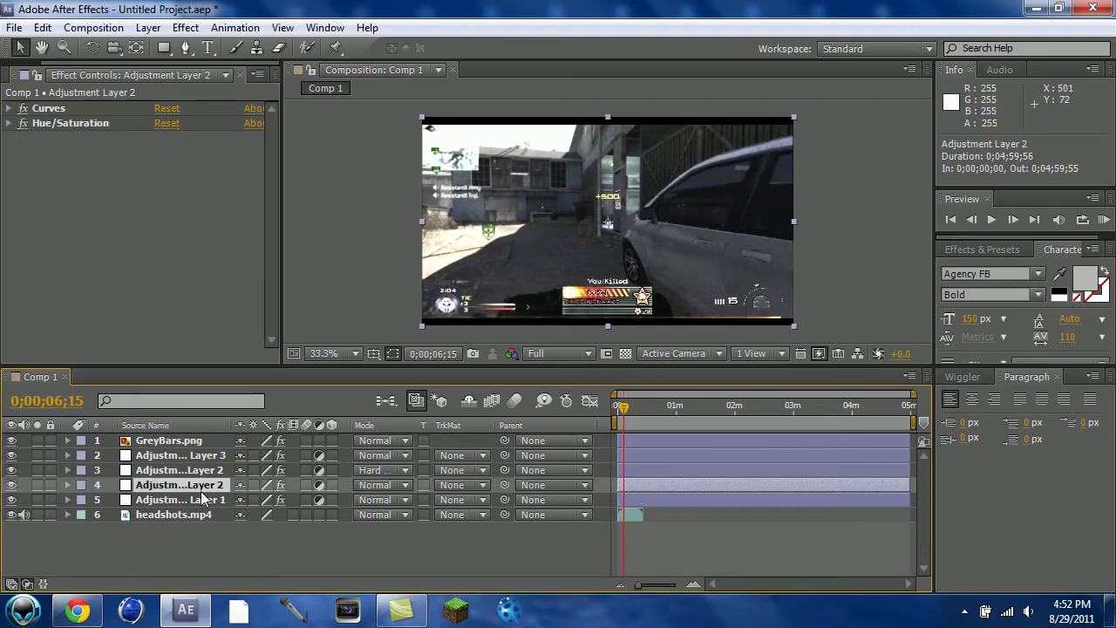
pyautogui.click(208, 500)
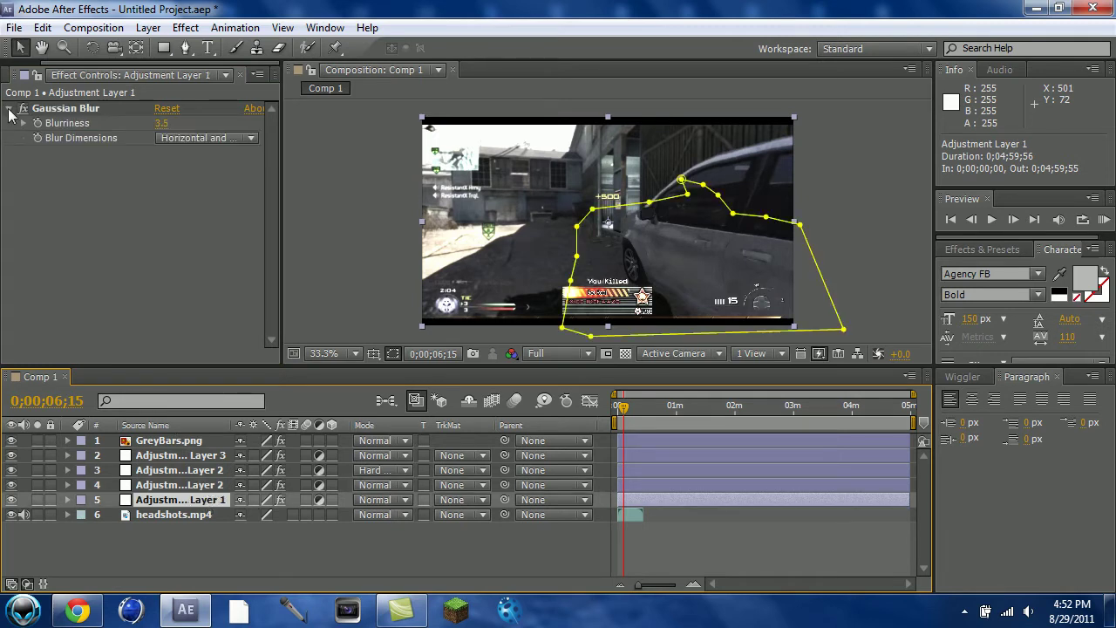
pyautogui.click(9, 109)
# Switch to Chrome, open the "//Lost - (Tutorial 5 Likes)" video from the account's channel, pause it, and return to After Effects.
pyautogui.click(76, 611)
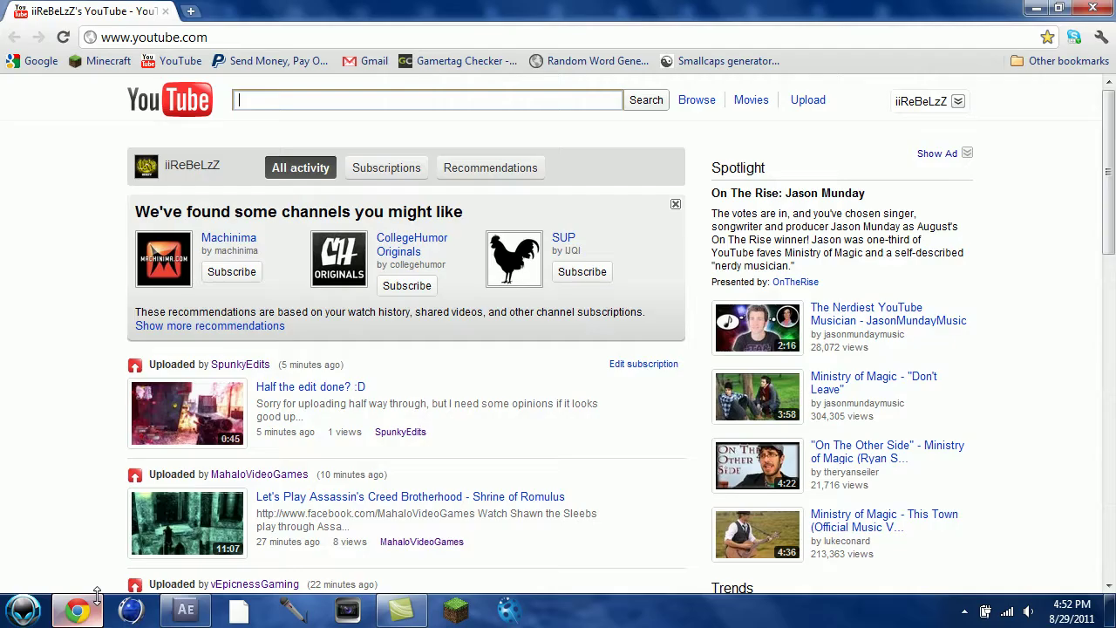
pyautogui.click(923, 101)
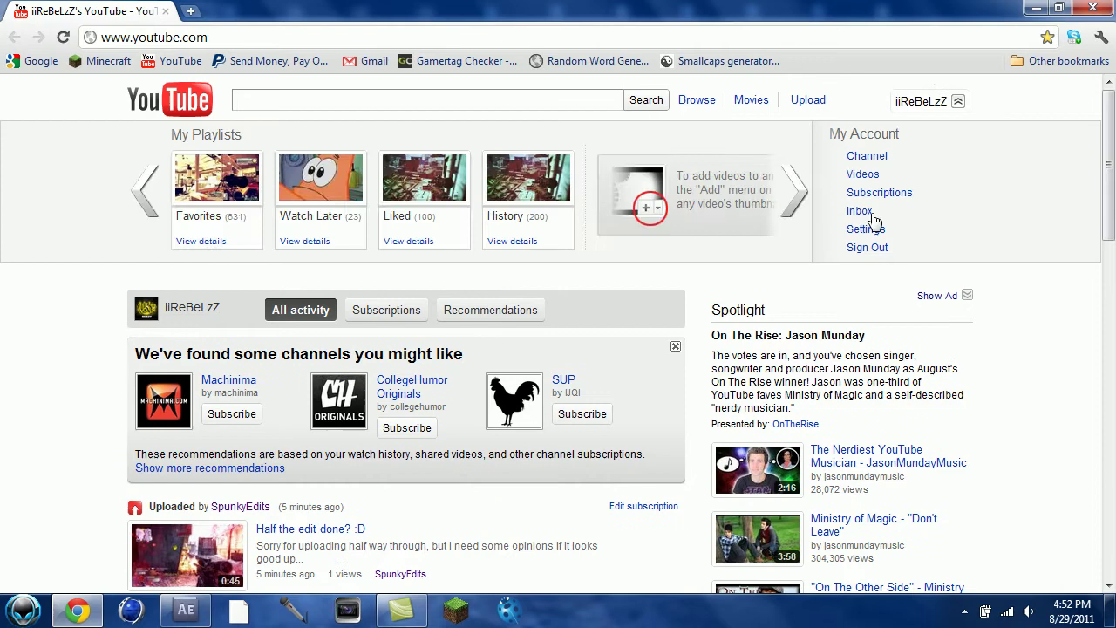
pyautogui.click(869, 157)
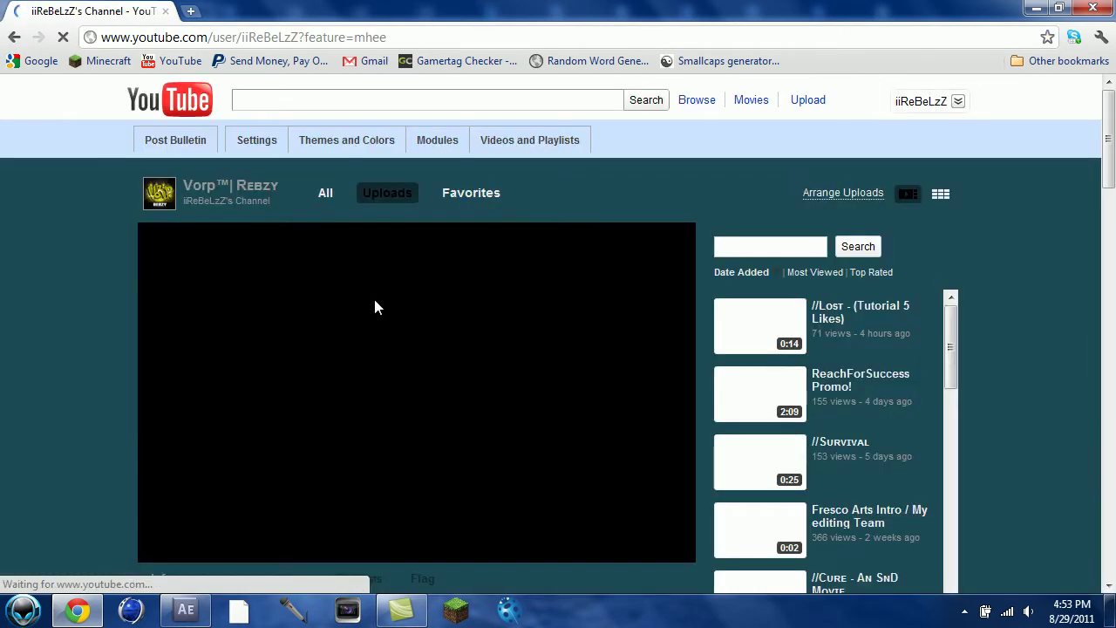
pyautogui.scroll(-1, 49, 317)
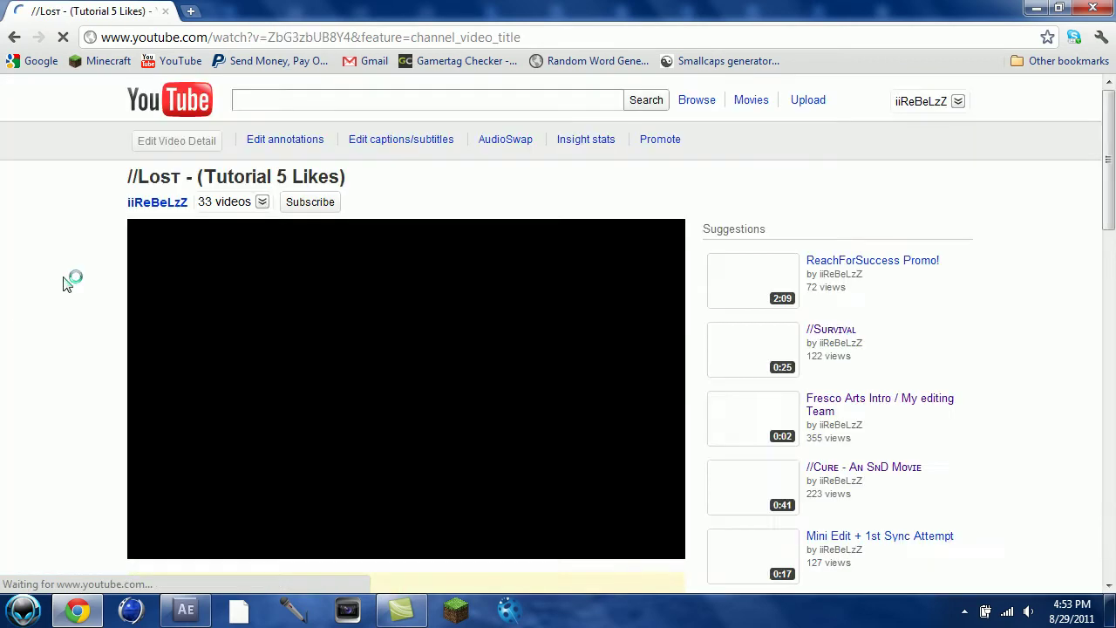
pyautogui.click(148, 462)
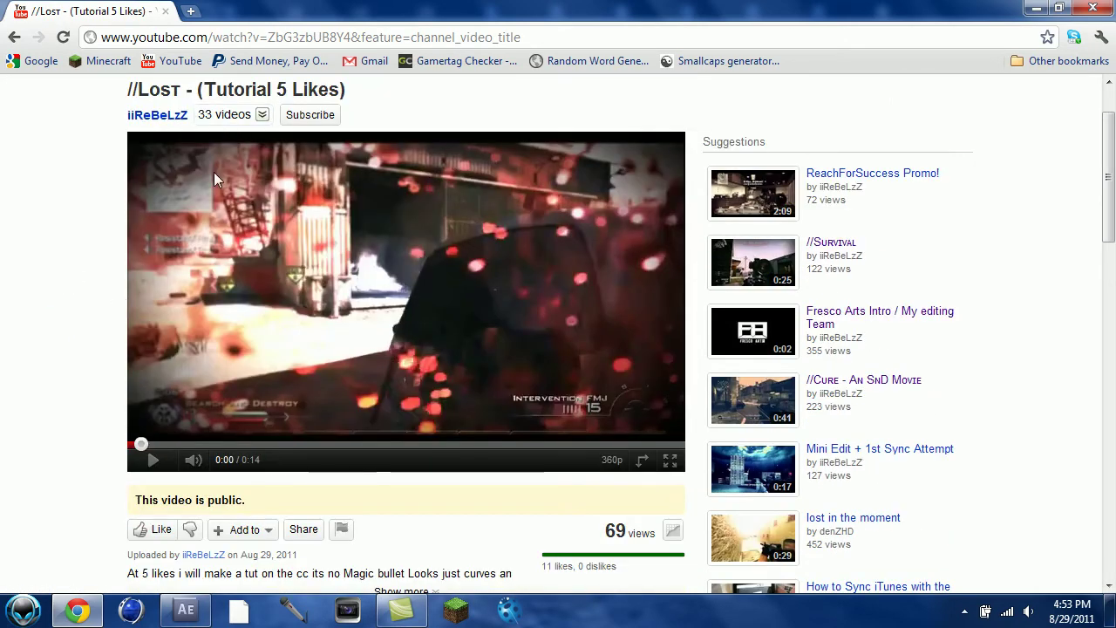
pyautogui.click(200, 621)
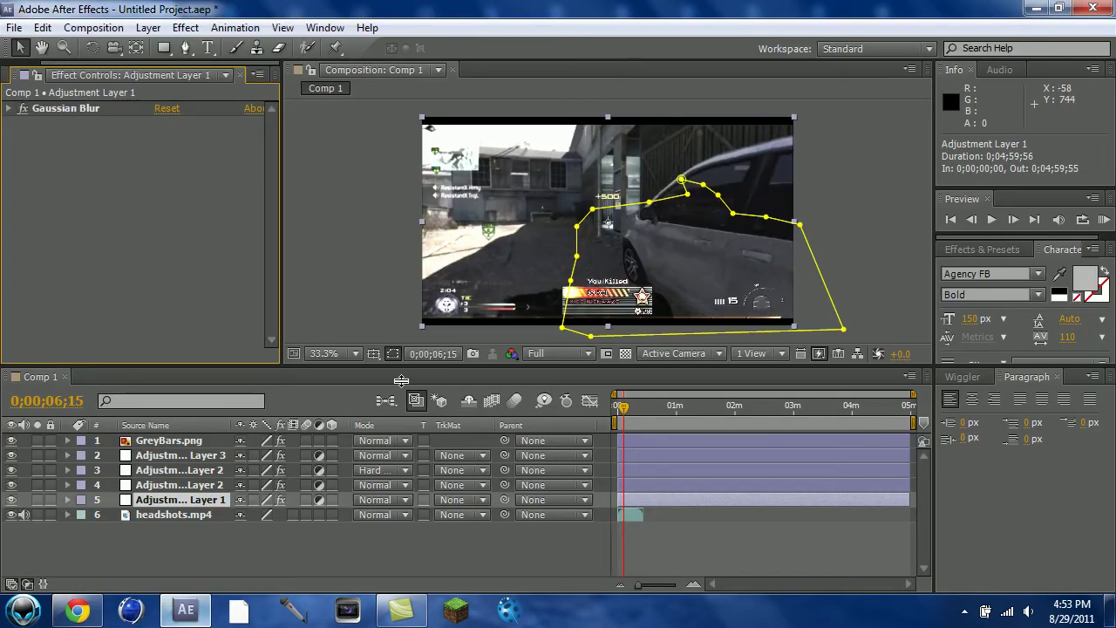
# Add a black solid layer directly above Adjustment Layer 3.
pyautogui.click(175, 441)
pyautogui.click(261, 533)
pyautogui.click(174, 471)
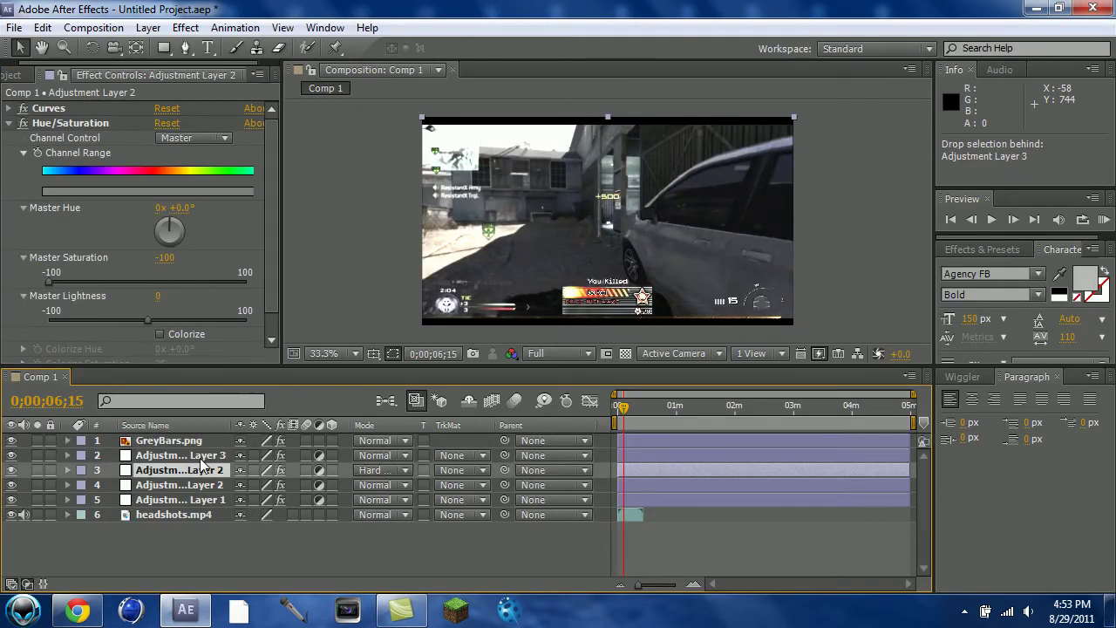
pyautogui.click(175, 455)
pyautogui.click(150, 28)
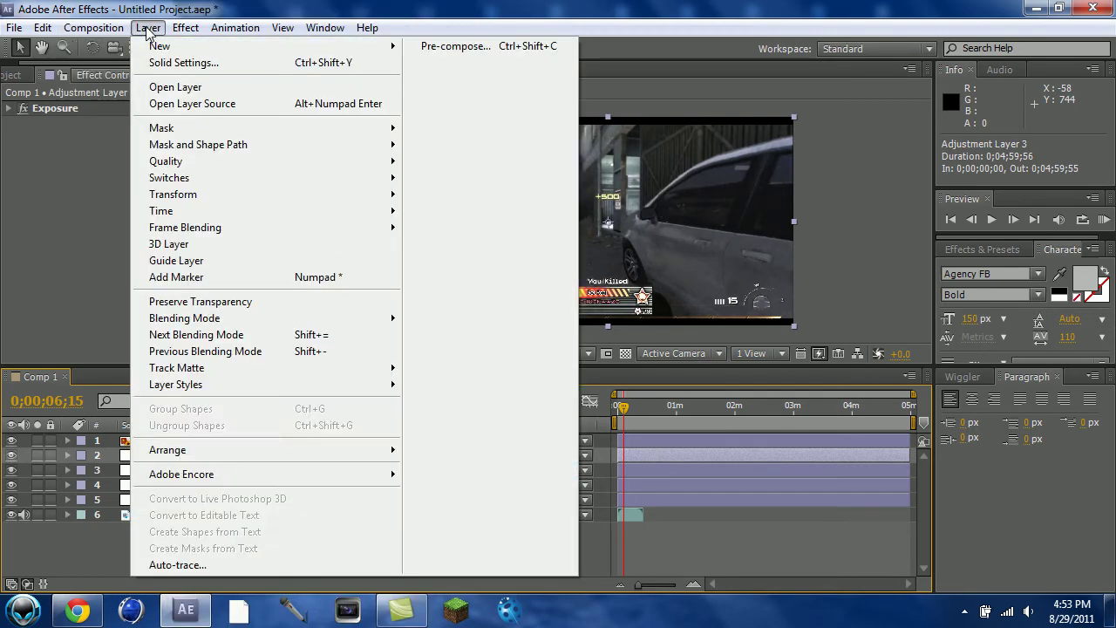
pyautogui.moveTo(384, 45)
pyautogui.click(441, 66)
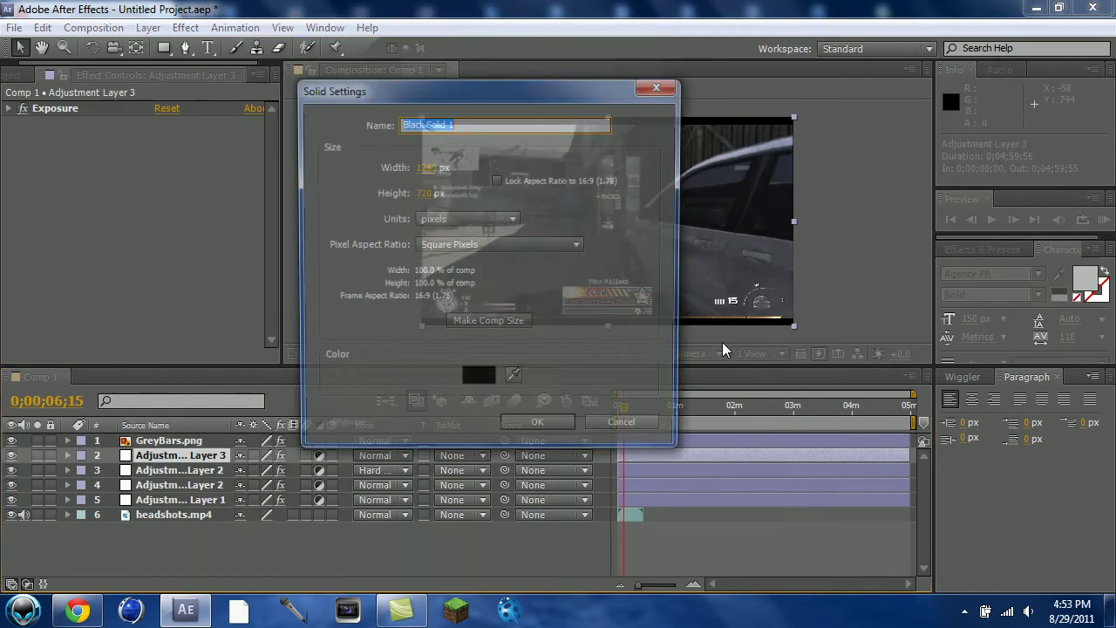
pyautogui.click(538, 428)
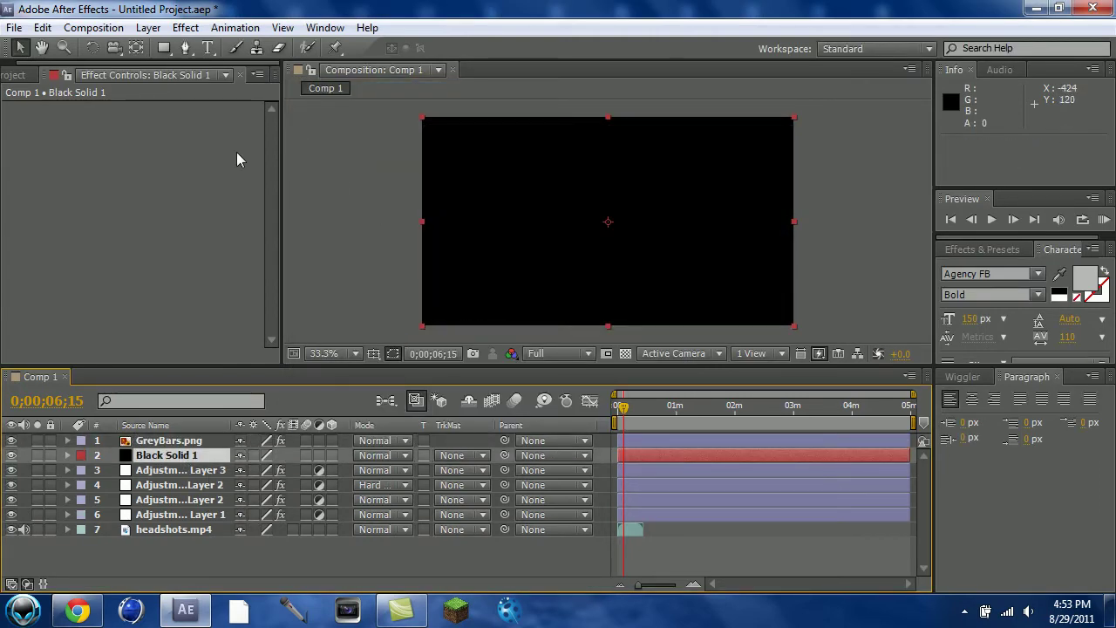
# Add a full-frame elliptical mask to the black solid, invert it, and expand its mask properties.
pyautogui.moveTo(165, 48); pyautogui.dragTo(249, 105)
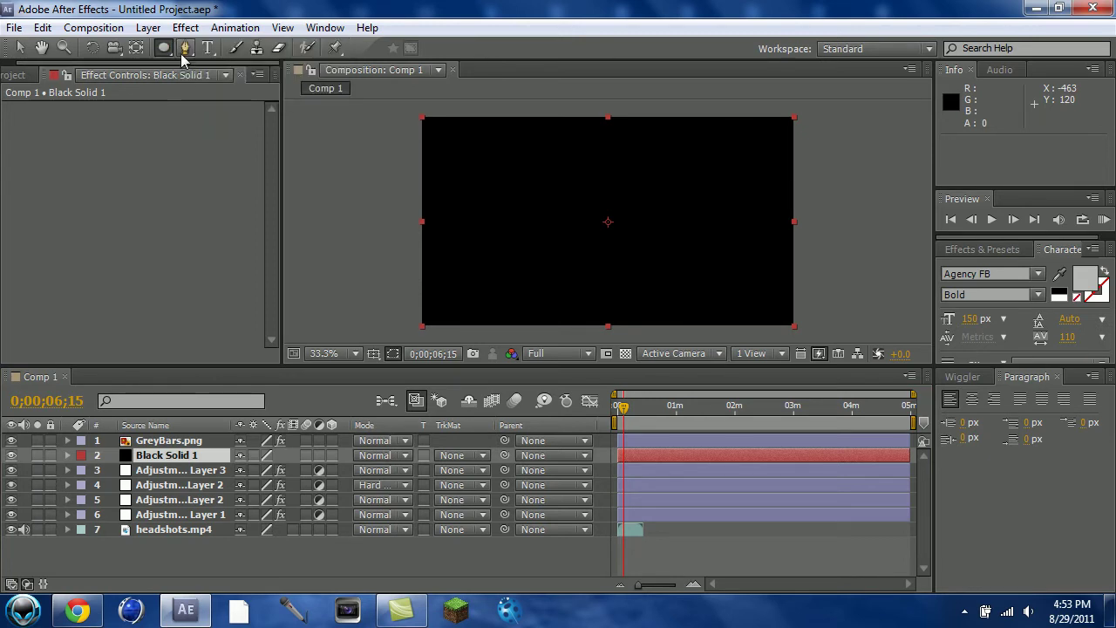
pyautogui.doubleClick(163, 48)
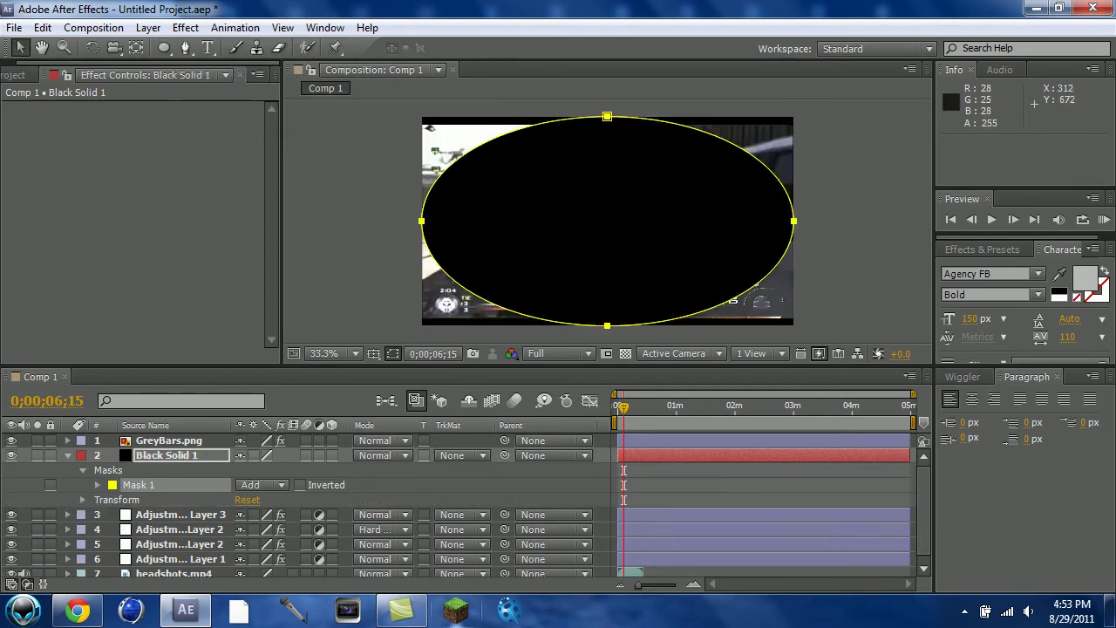
pyautogui.click(300, 485)
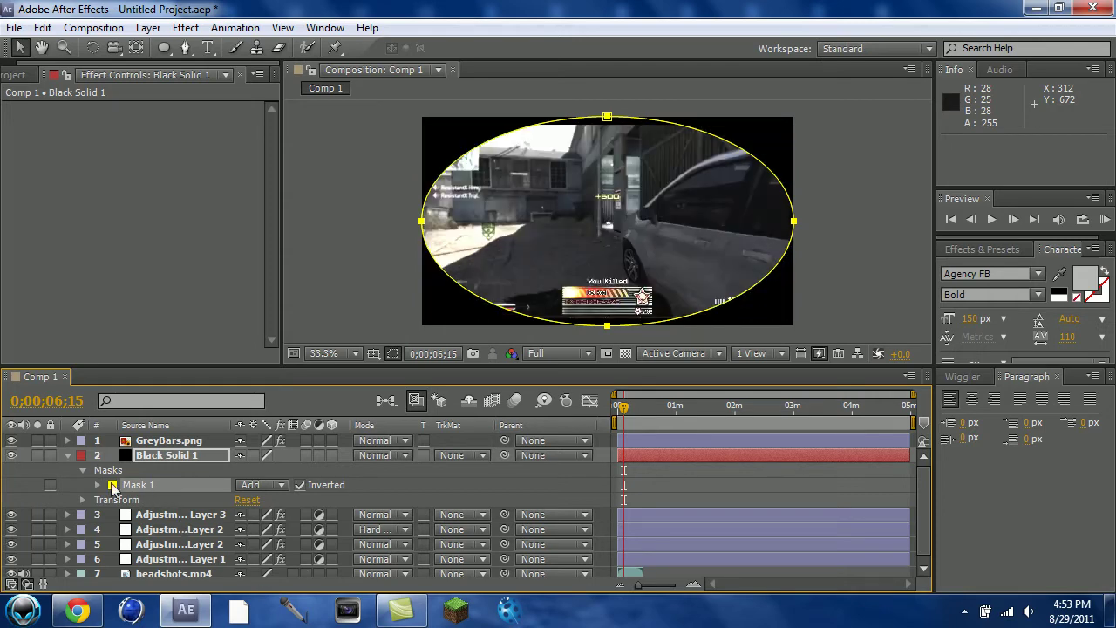
pyautogui.click(98, 485)
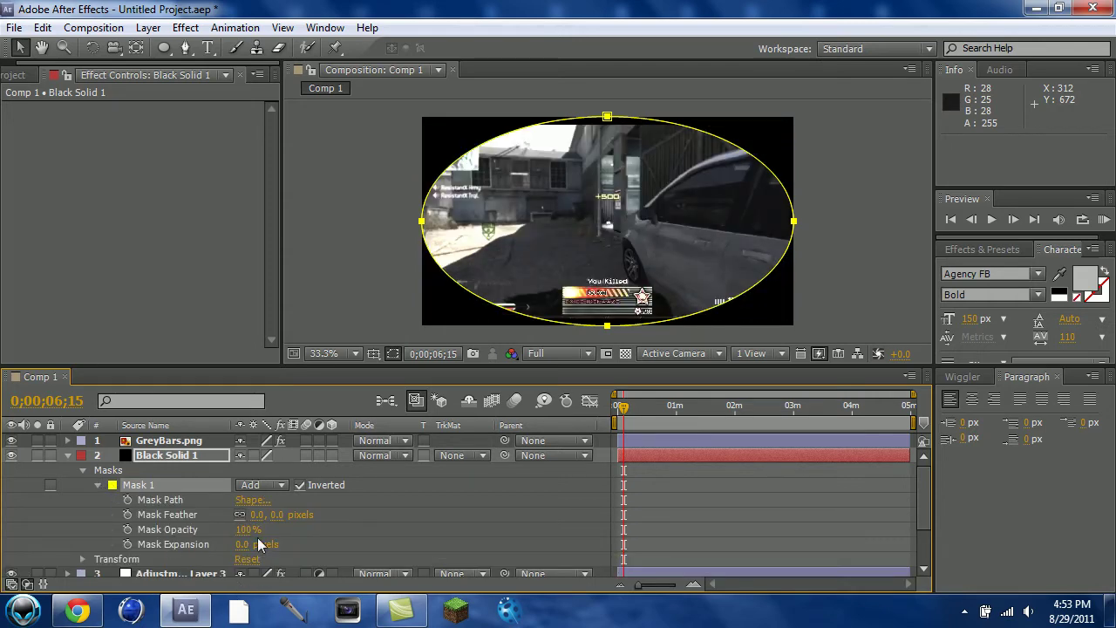
# Try a Mask Feather of 1000 pixels on the black solid's elliptical mask.
pyautogui.moveTo(256, 515); pyautogui.dragTo(623, 496)
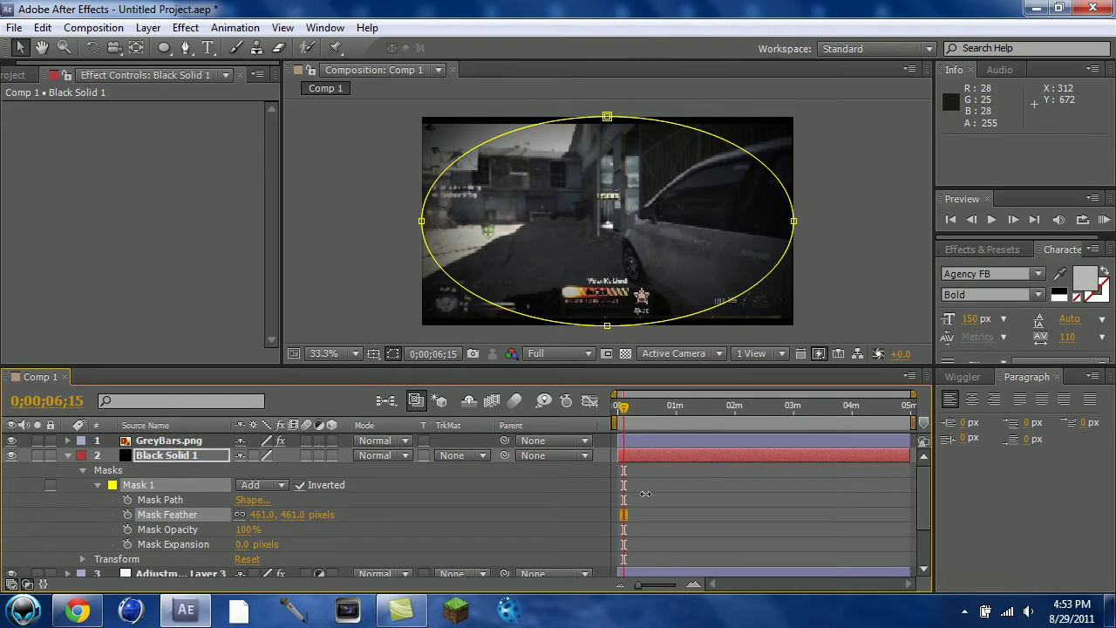
pyautogui.click(266, 515)
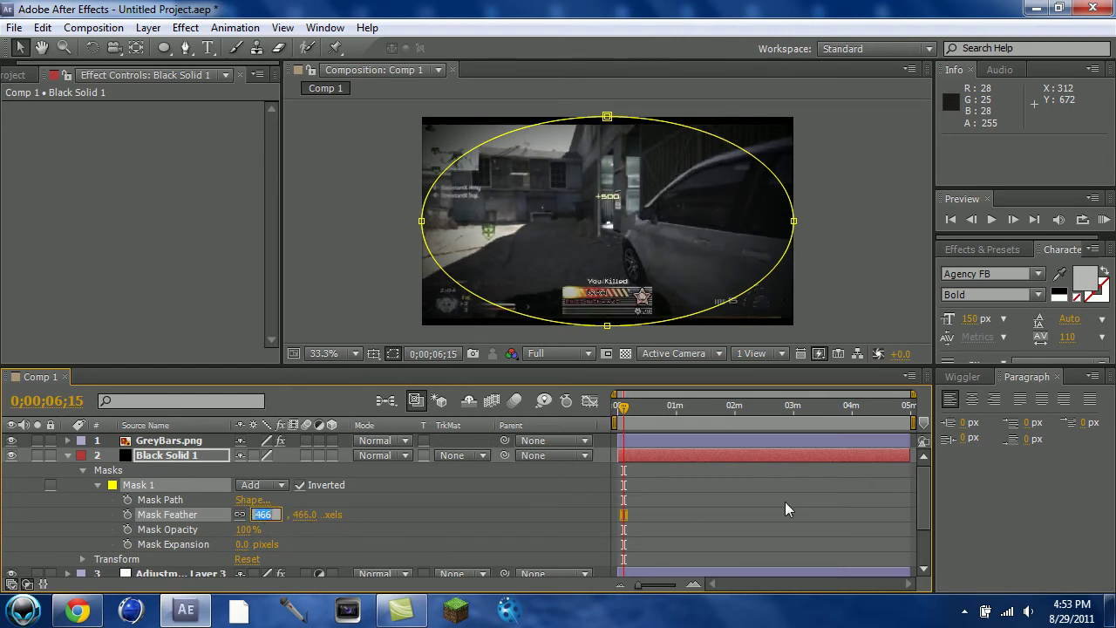
pyautogui.write('4000')
pyautogui.press('Return')
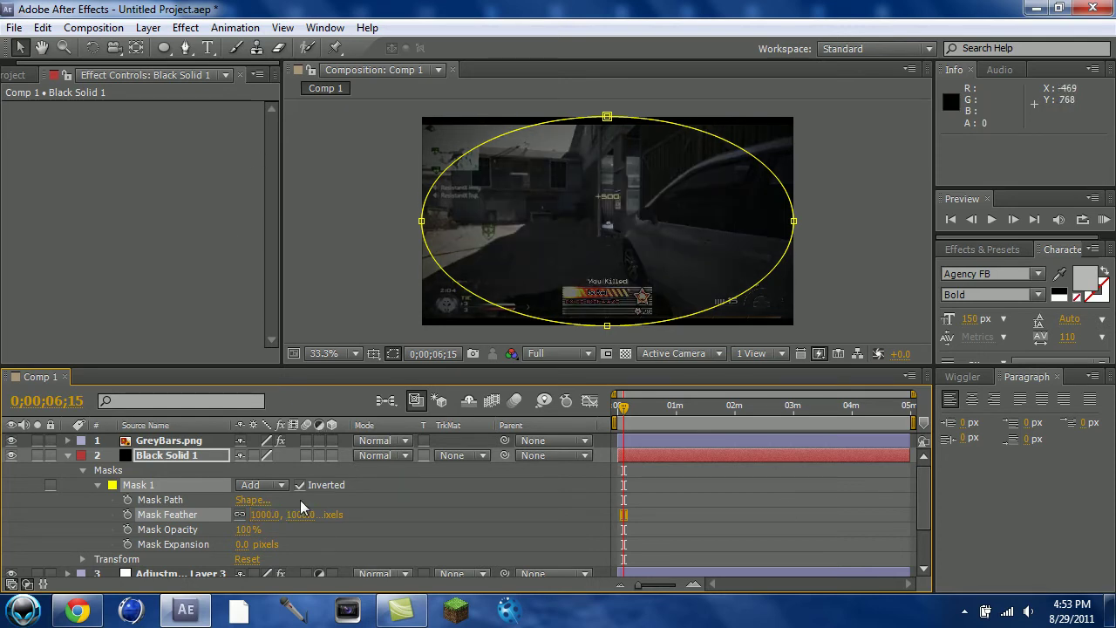
# Set the Mask Feather of the black solid's elliptical mask to 470 pixels.
pyautogui.click(267, 514)
pyautogui.write('470')
pyautogui.press('Return')
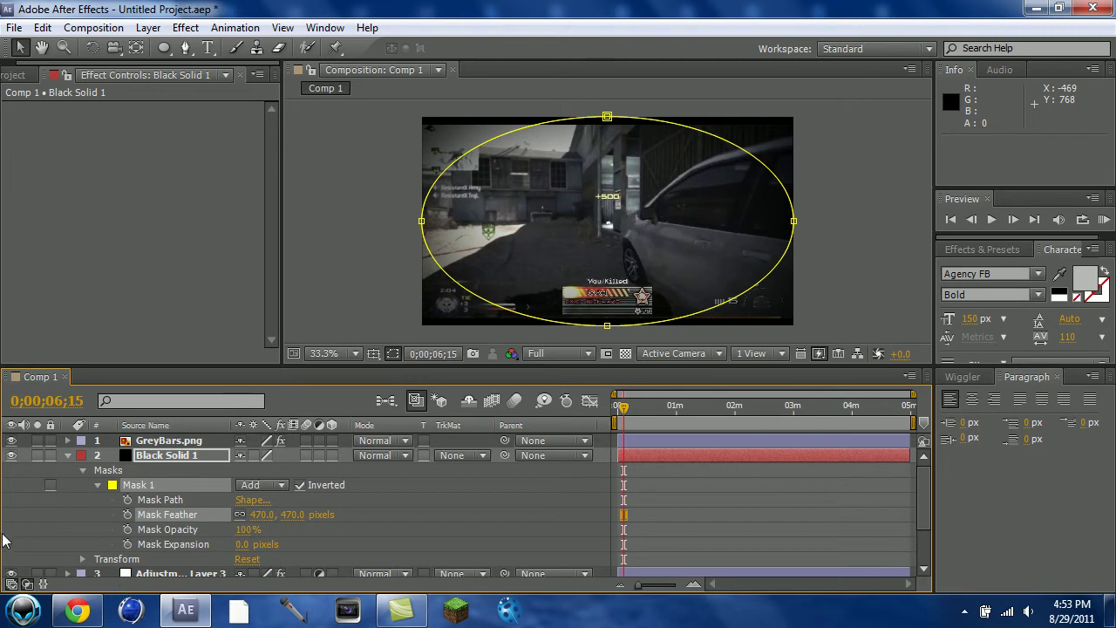
# Scale the black solid to 114% so the vignette widens, then collapse and deselect the layer.
pyautogui.click(68, 456)
pyautogui.click(157, 461)
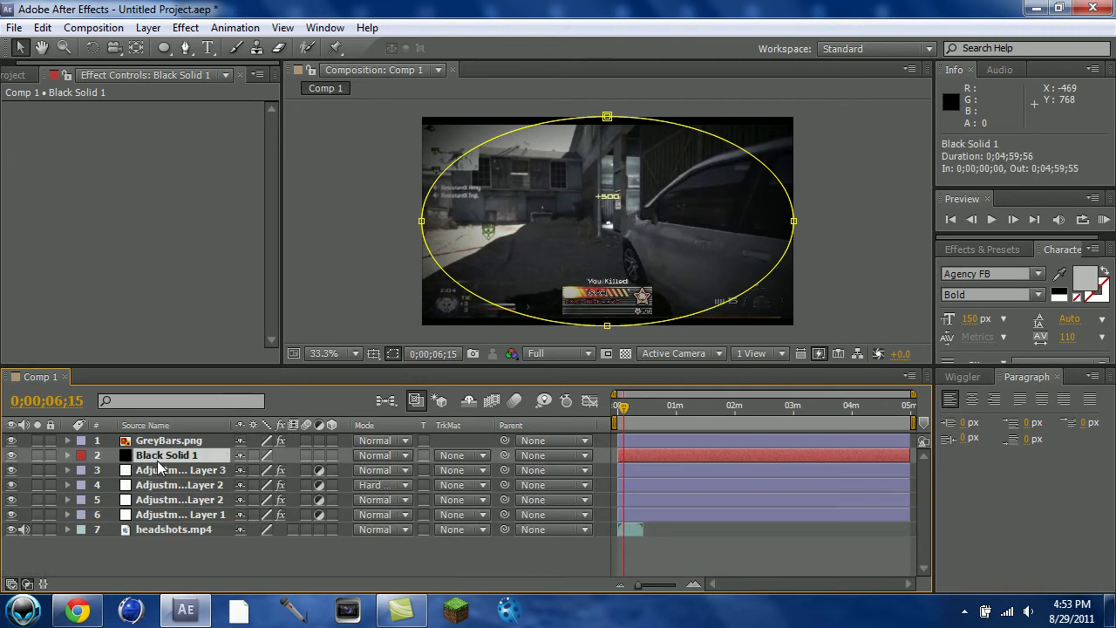
pyautogui.press('s')
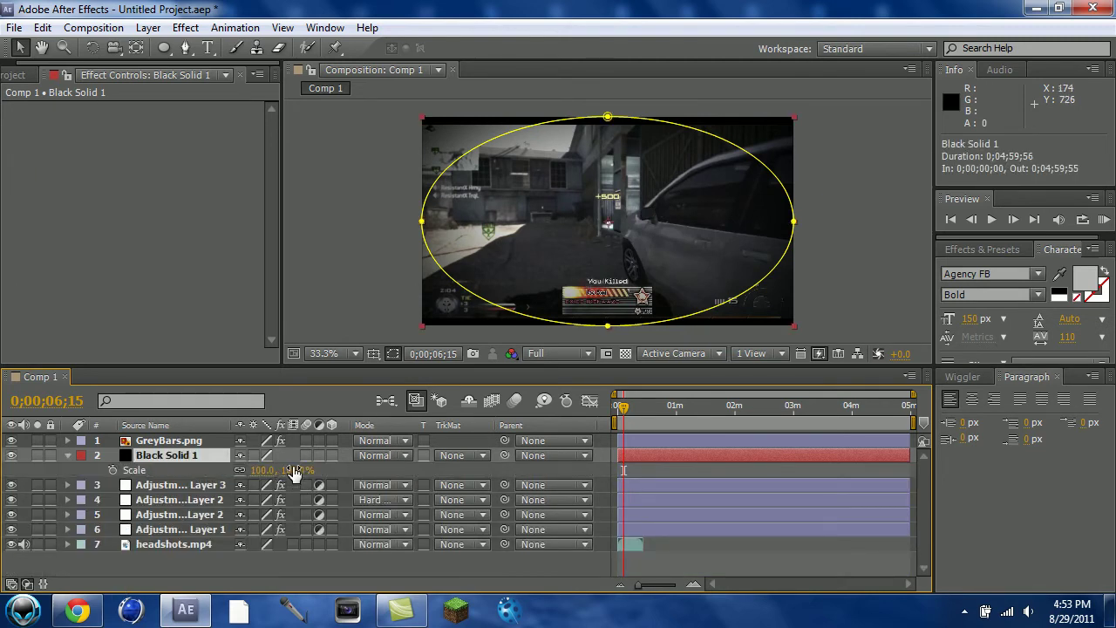
pyautogui.moveTo(293, 471); pyautogui.dragTo(304, 463)
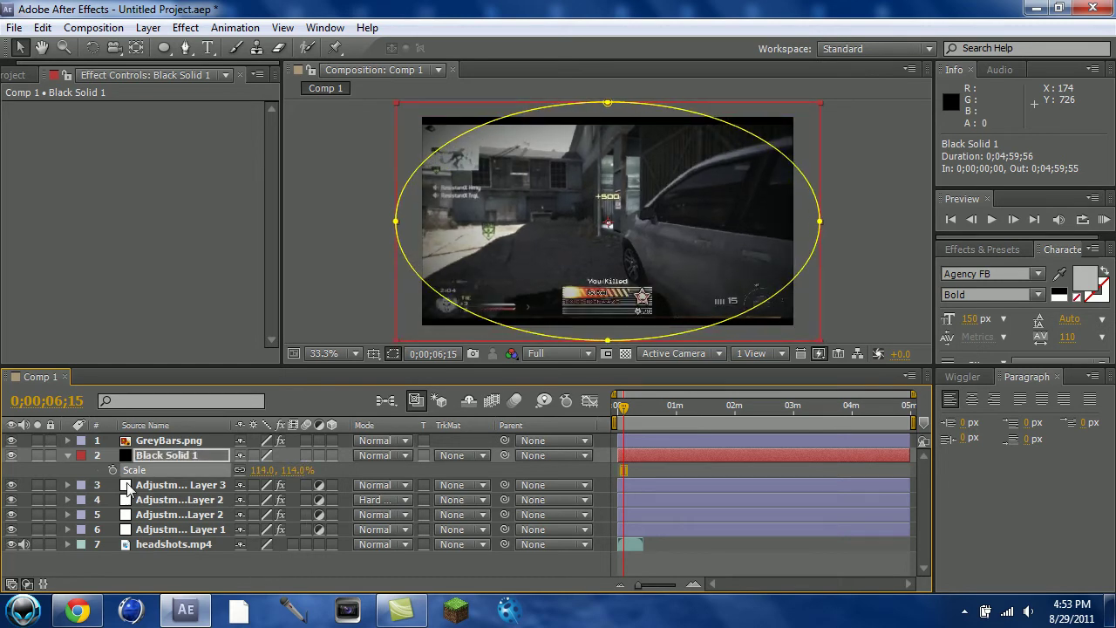
pyautogui.click(68, 455)
pyautogui.click(176, 563)
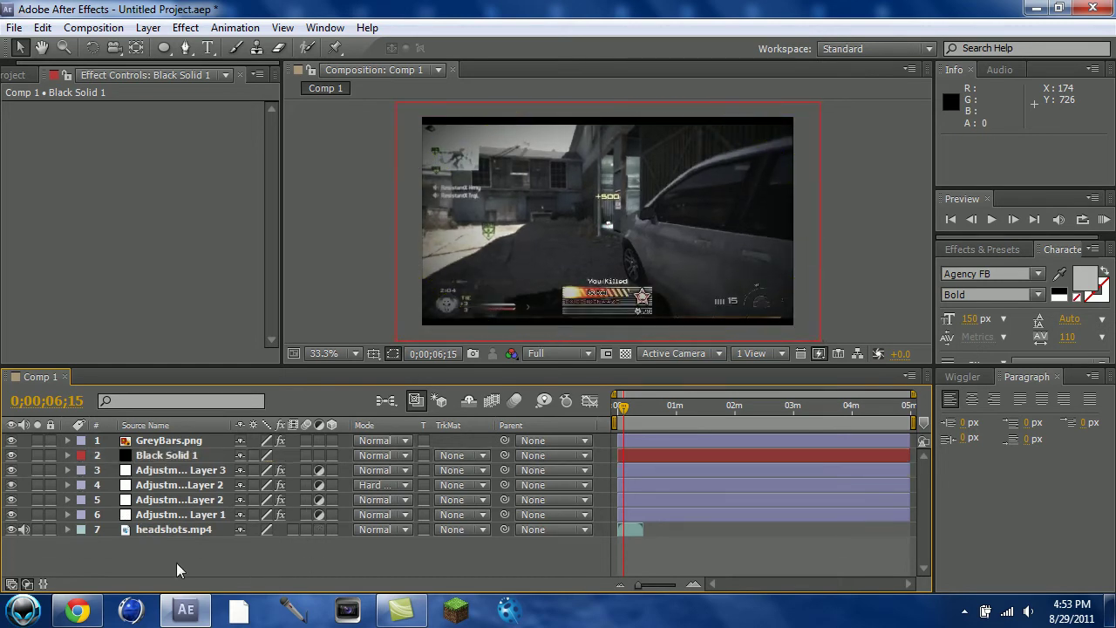
# Switch to Chrome and examine the //Lost reference video's grade, reloading it and pausing on the "You Killed" frame.
pyautogui.click(77, 609)
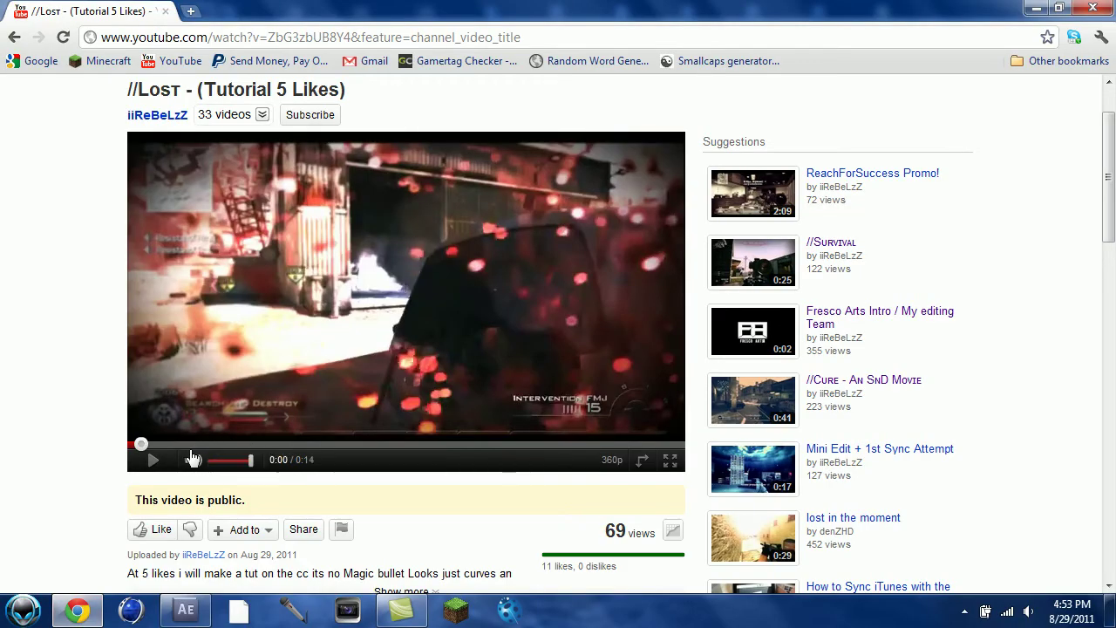
pyautogui.click(165, 443)
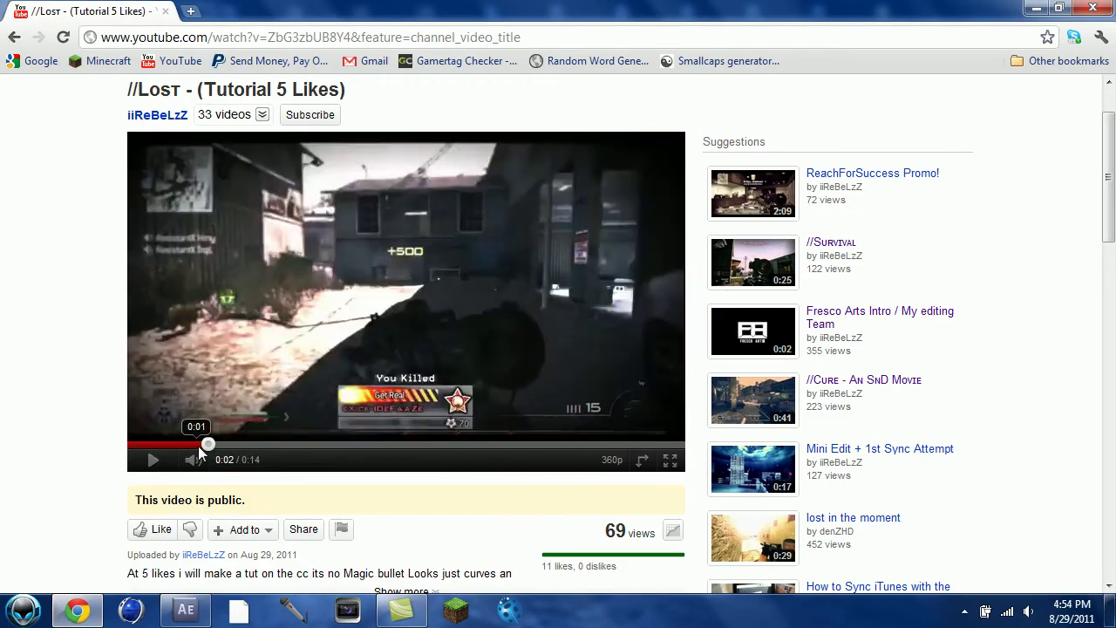
pyautogui.click(201, 445)
pyautogui.click(201, 444)
pyautogui.moveTo(200, 445); pyautogui.dragTo(177, 446)
pyautogui.click(153, 461)
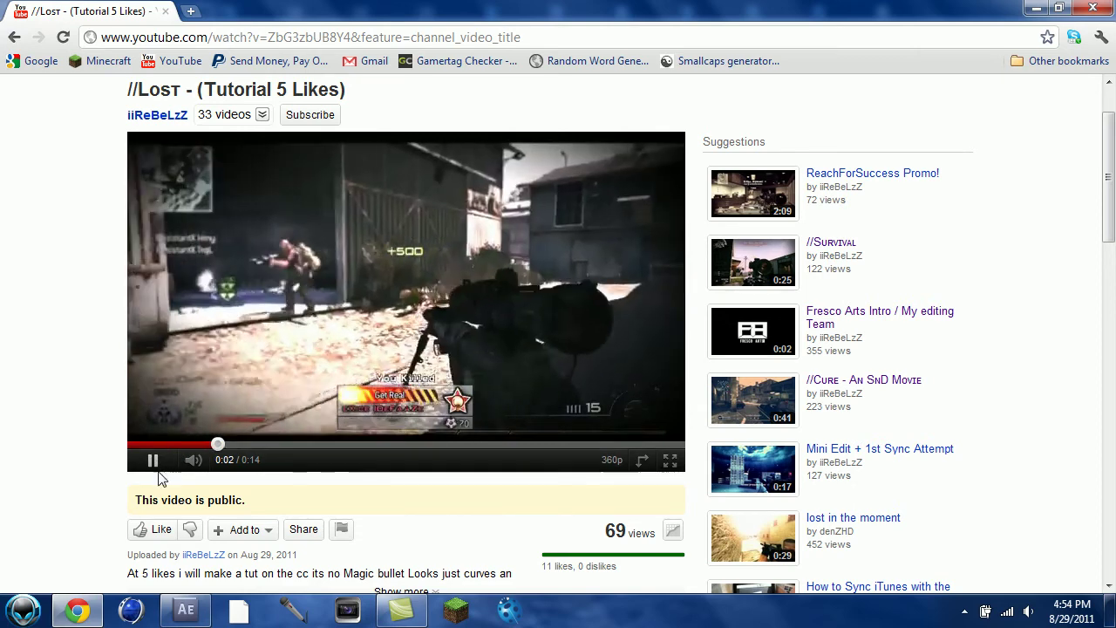
pyautogui.click(63, 37)
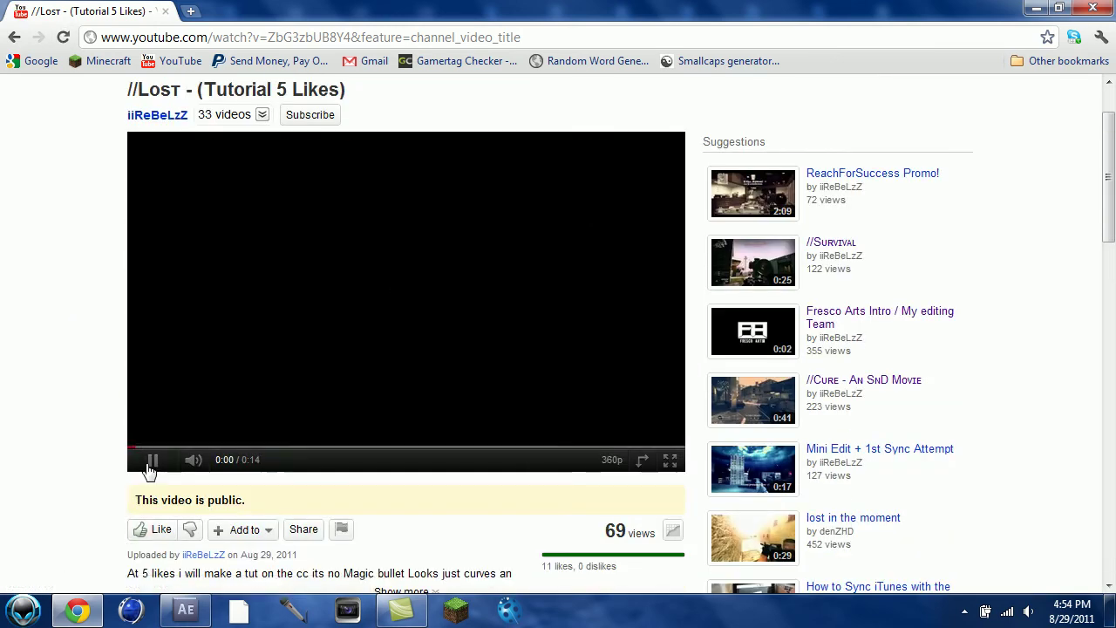
pyautogui.click(151, 463)
pyautogui.click(207, 444)
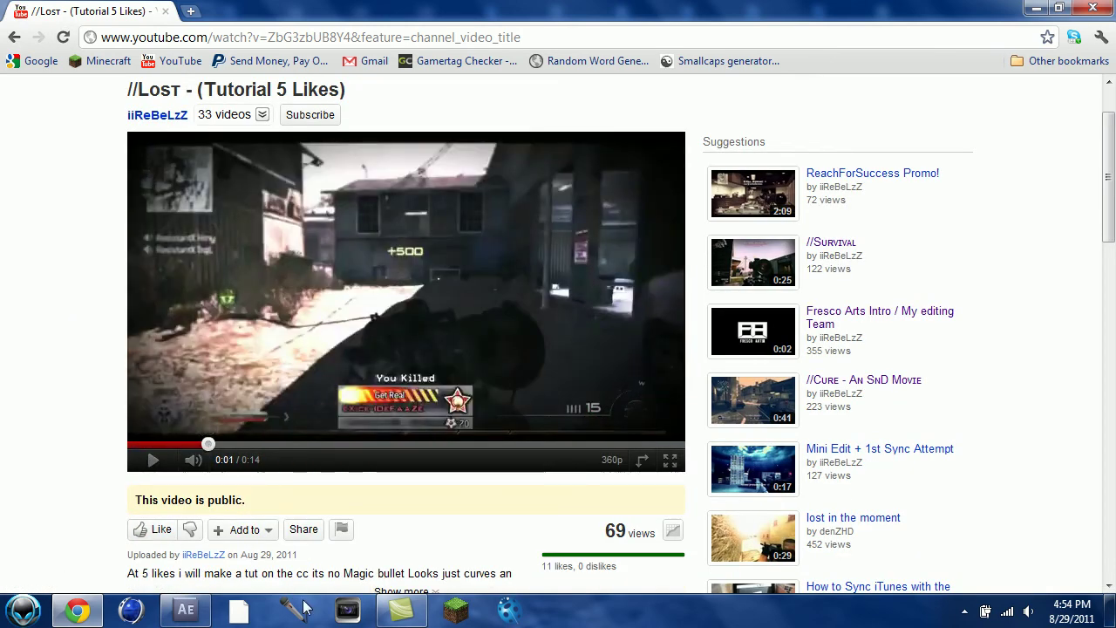
# Switch to After Effects and set the Gaussian Blur Blurriness on Adjustment Layer 1 to 4.5, then collapse the effect and deselect the layer.
pyautogui.click(186, 610)
pyautogui.click(278, 167)
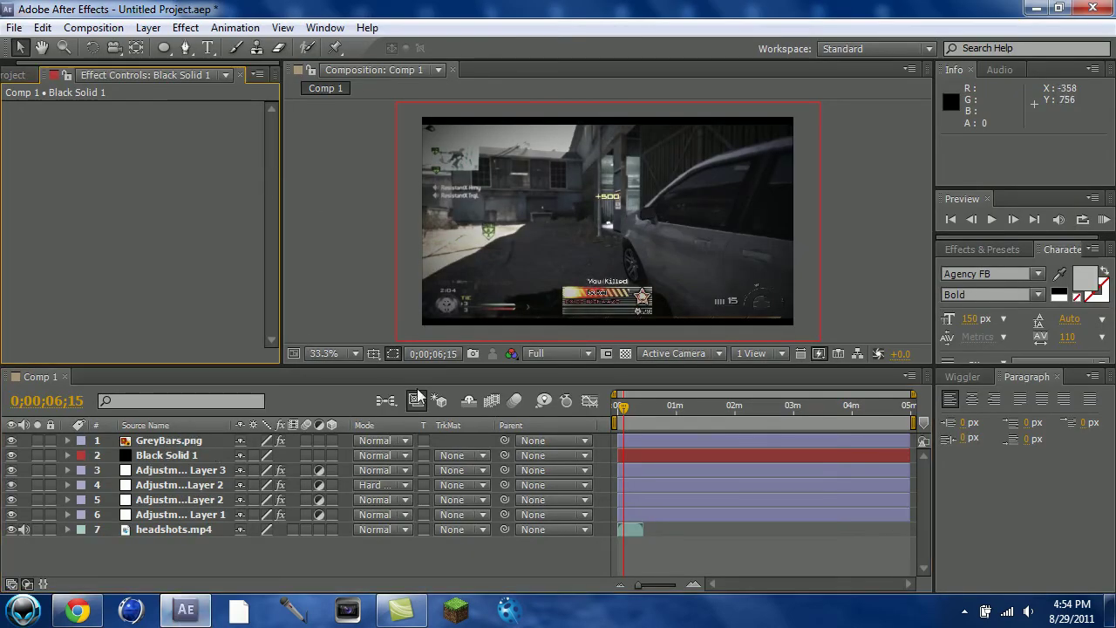
pyautogui.click(175, 455)
pyautogui.click(179, 485)
pyautogui.click(183, 515)
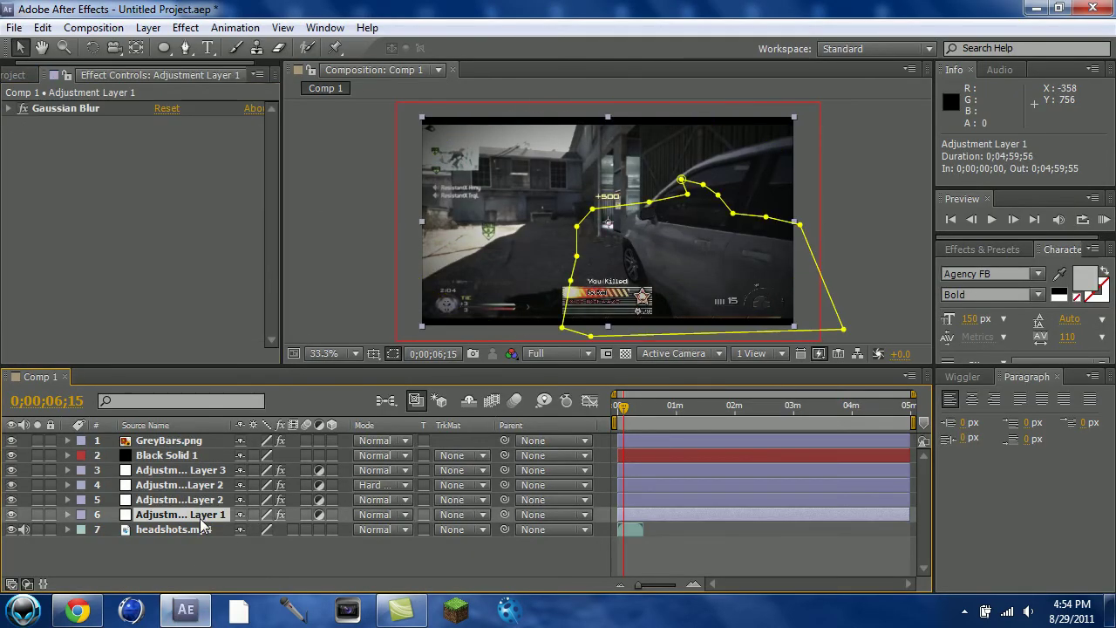
pyautogui.click(10, 109)
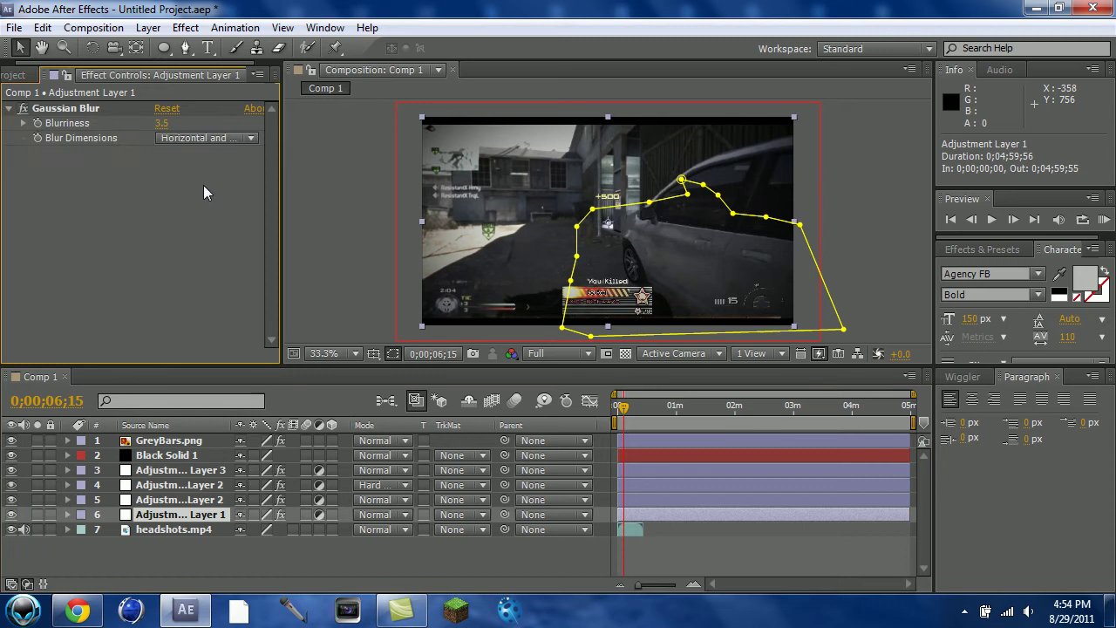
pyautogui.click(161, 123)
pyautogui.write('4.')
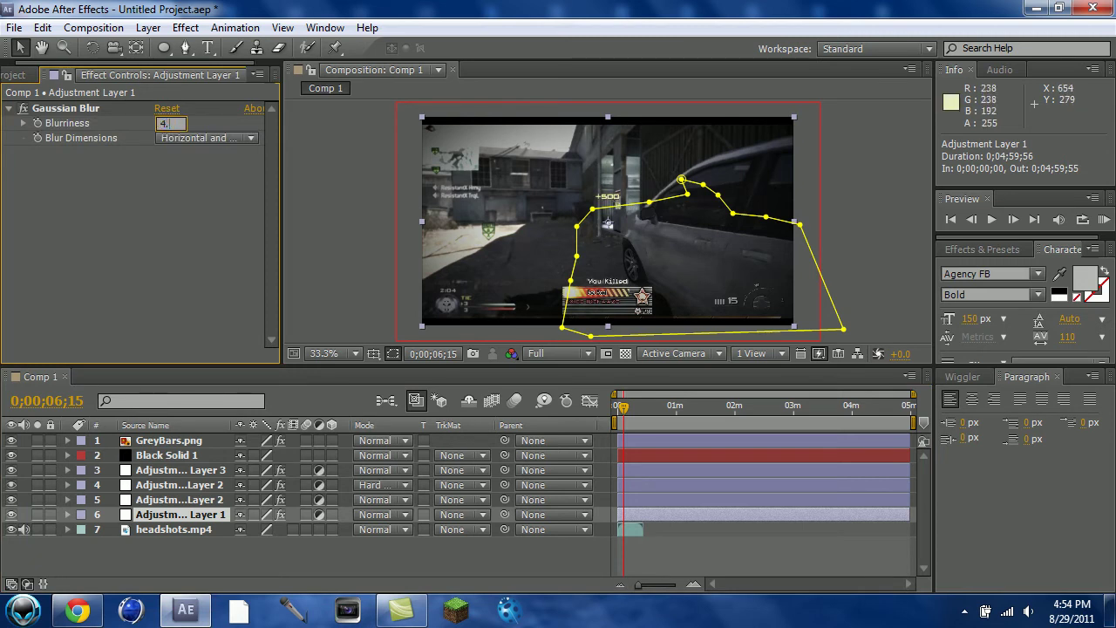
pyautogui.write('5')
pyautogui.press('Return')
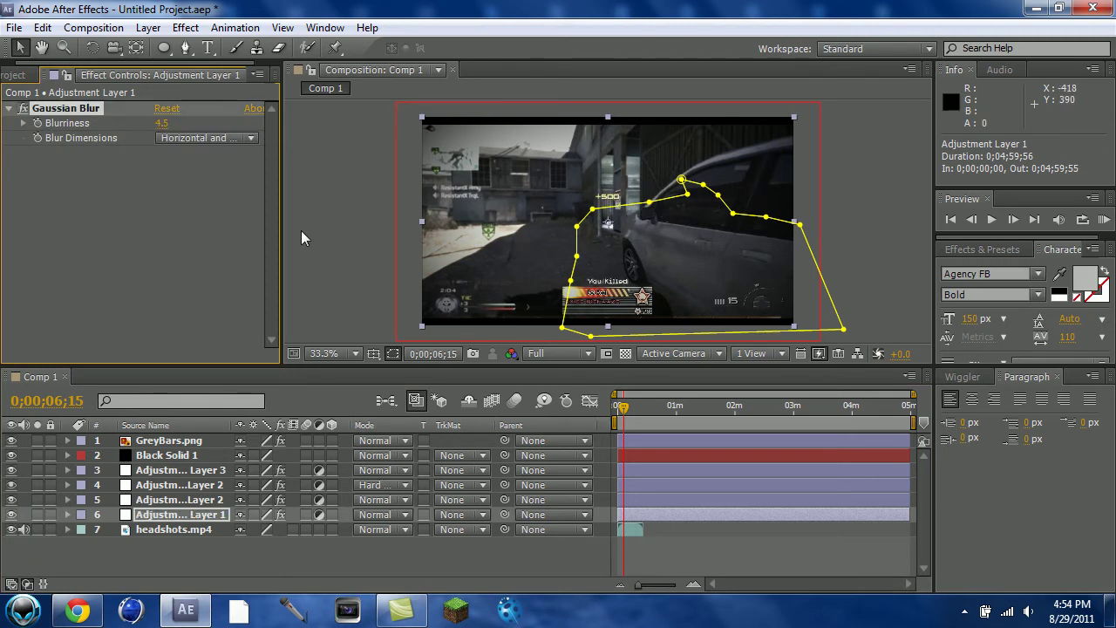
pyautogui.click(10, 108)
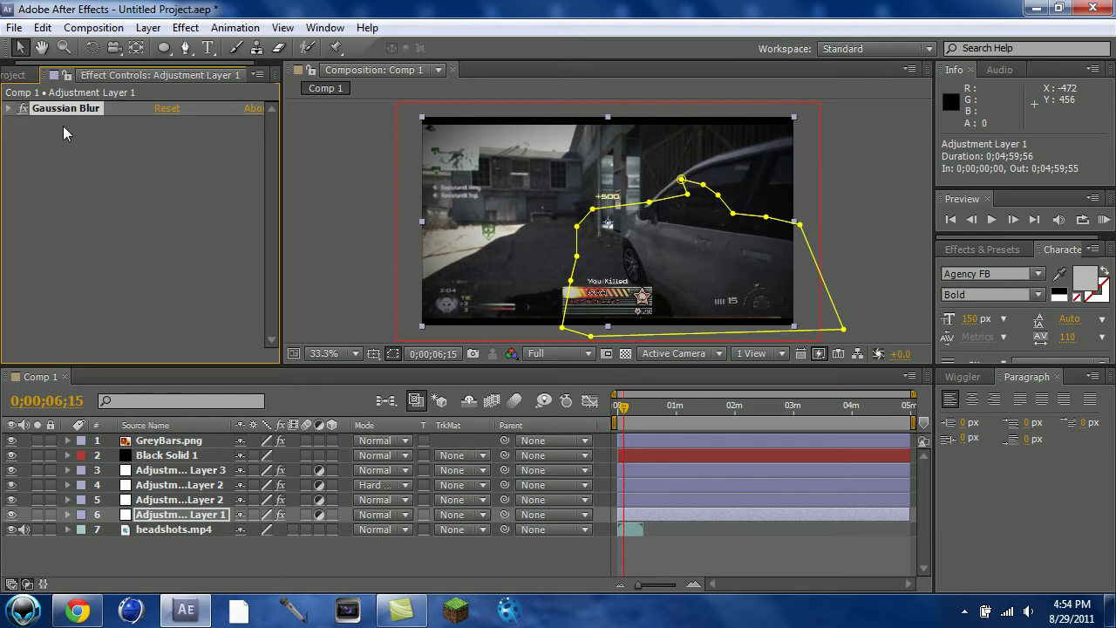
pyautogui.click(331, 557)
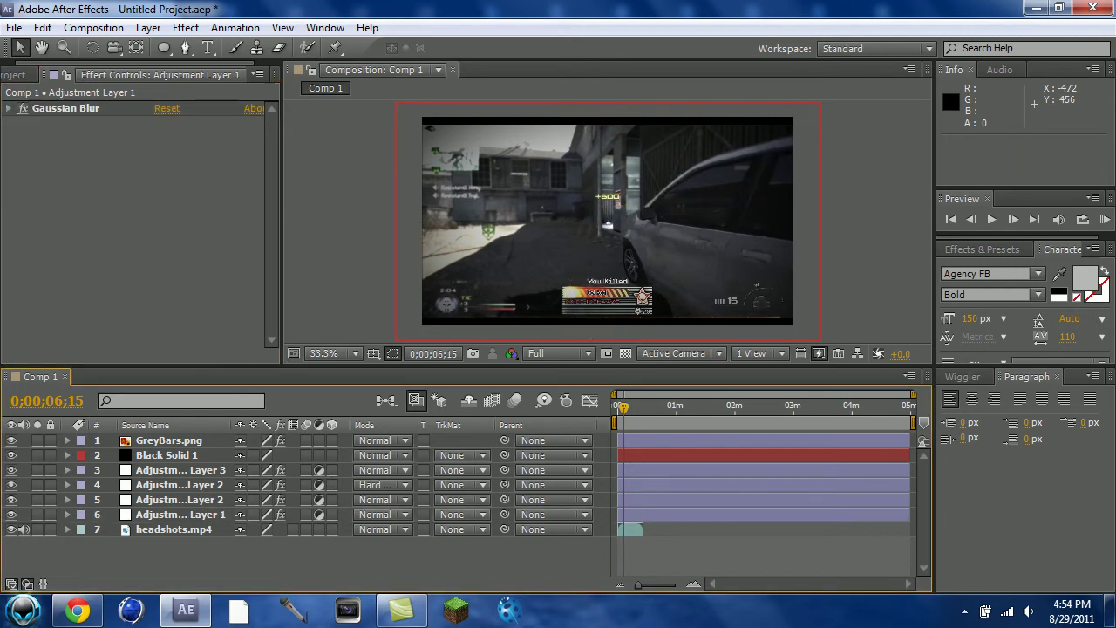
# Compare the paused //Lost reference frame in Chrome with the After Effects composition.
pyautogui.click(91, 609)
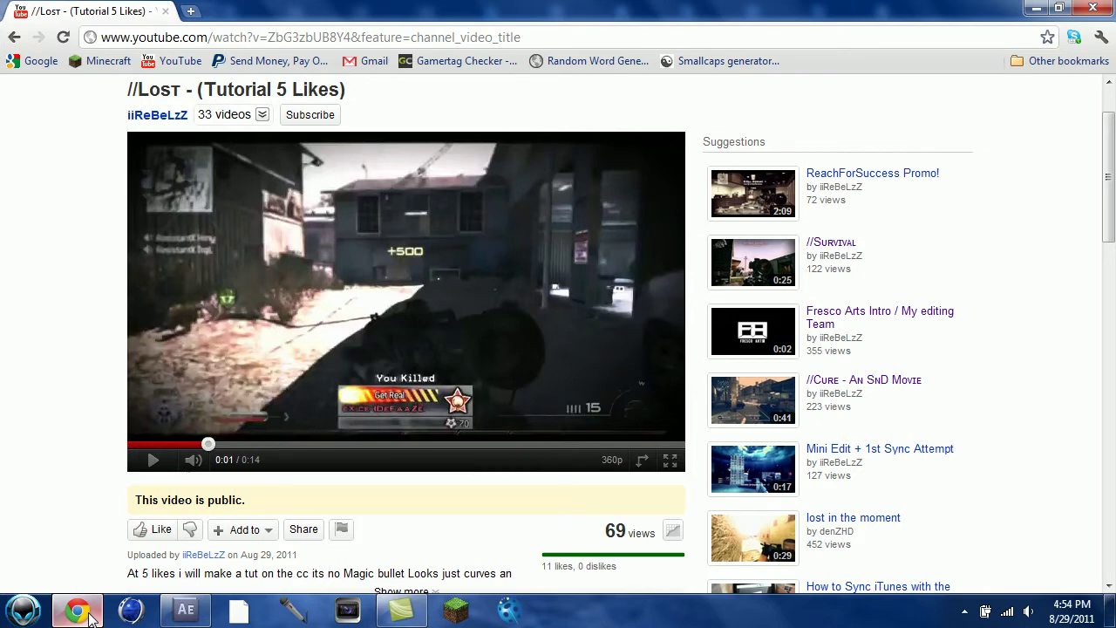
pyautogui.click(186, 609)
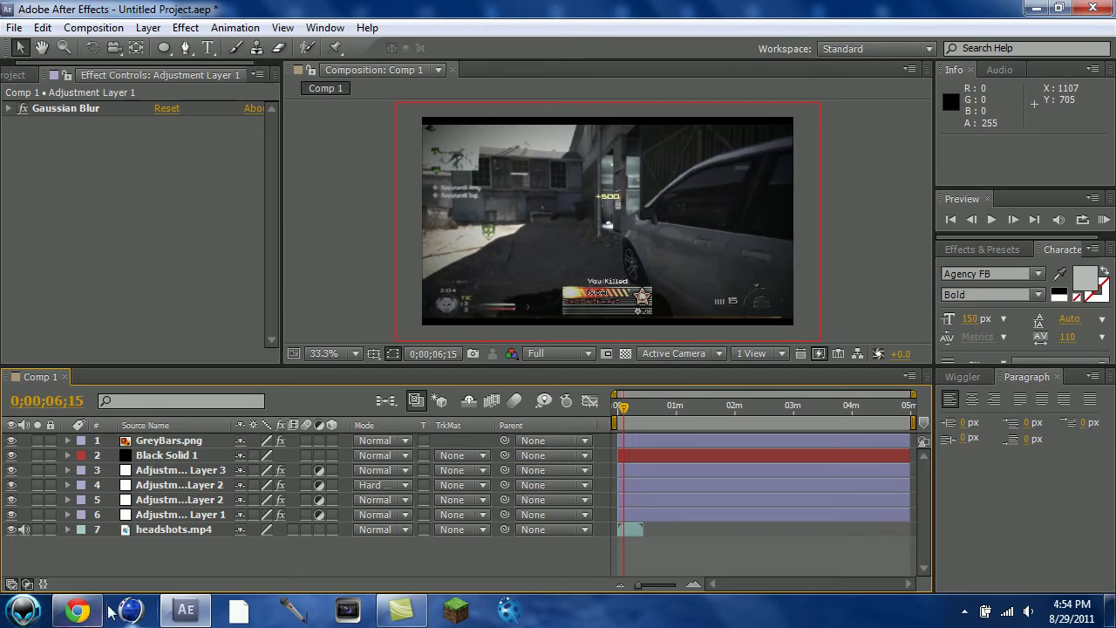
pyautogui.click(77, 611)
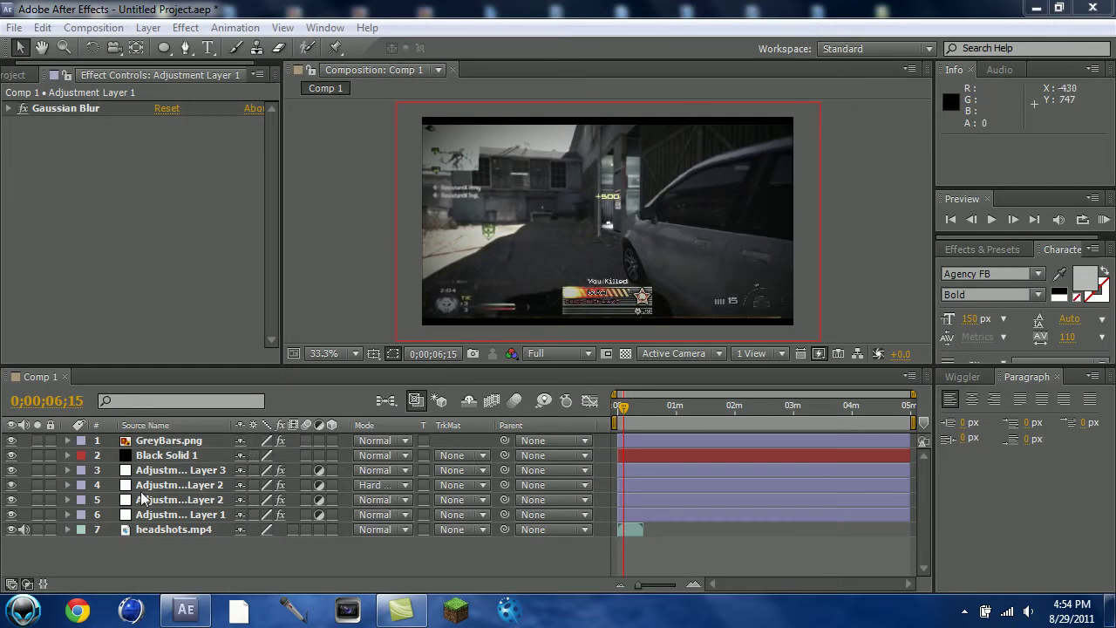
# Shape the Red channel of the Curves on Adjustment Layer 2 (layer 5) into an S-curve with raised highlights and lowered shadows.
pyautogui.click(144, 497)
pyautogui.click(174, 455)
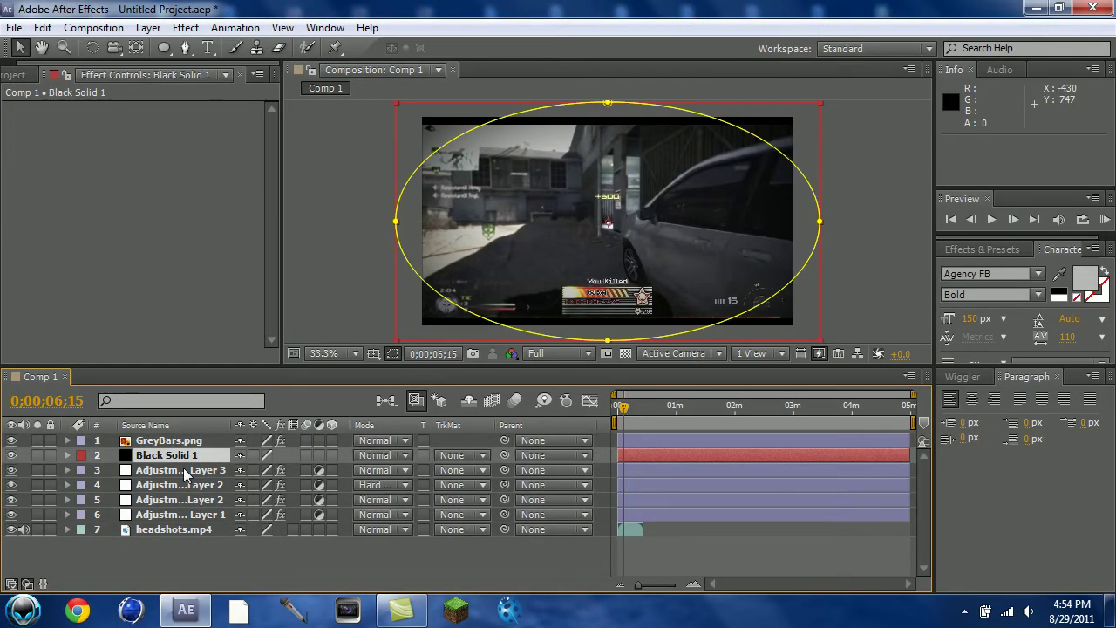
pyautogui.click(183, 470)
pyautogui.click(188, 485)
pyautogui.click(191, 500)
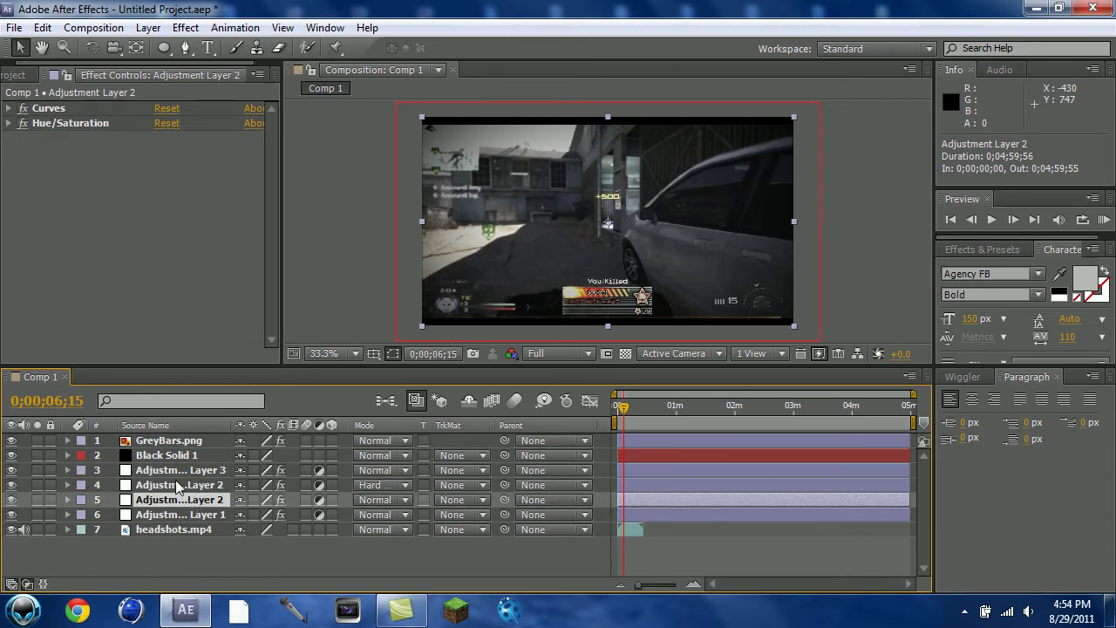
pyautogui.click(179, 490)
pyautogui.click(174, 502)
pyautogui.click(8, 108)
pyautogui.click(193, 124)
pyautogui.click(168, 158)
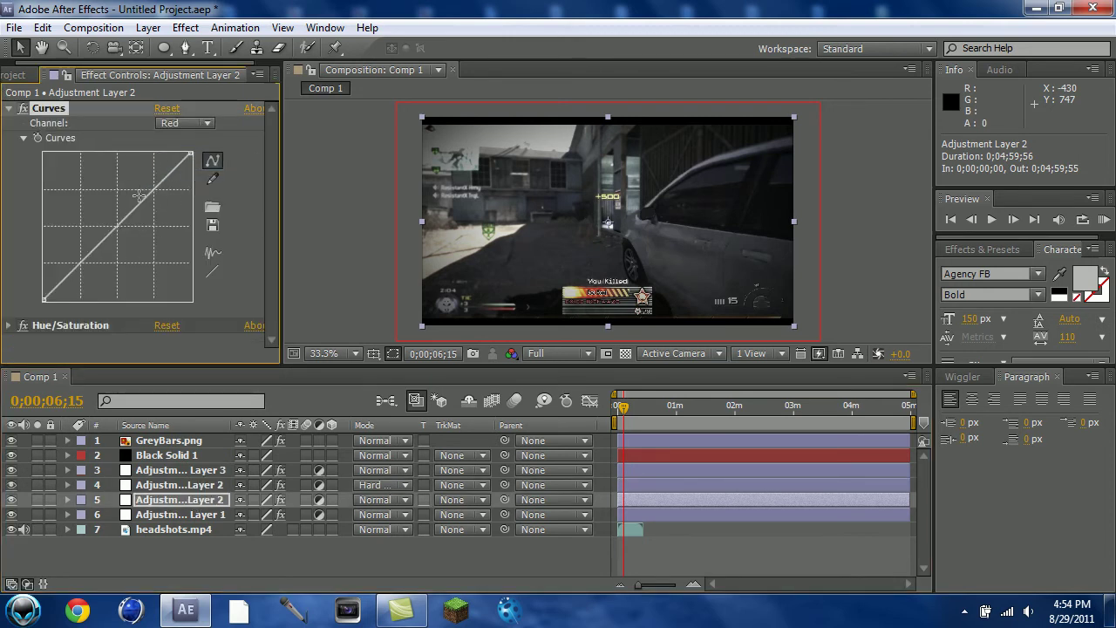
pyautogui.moveTo(150, 190); pyautogui.dragTo(148, 182)
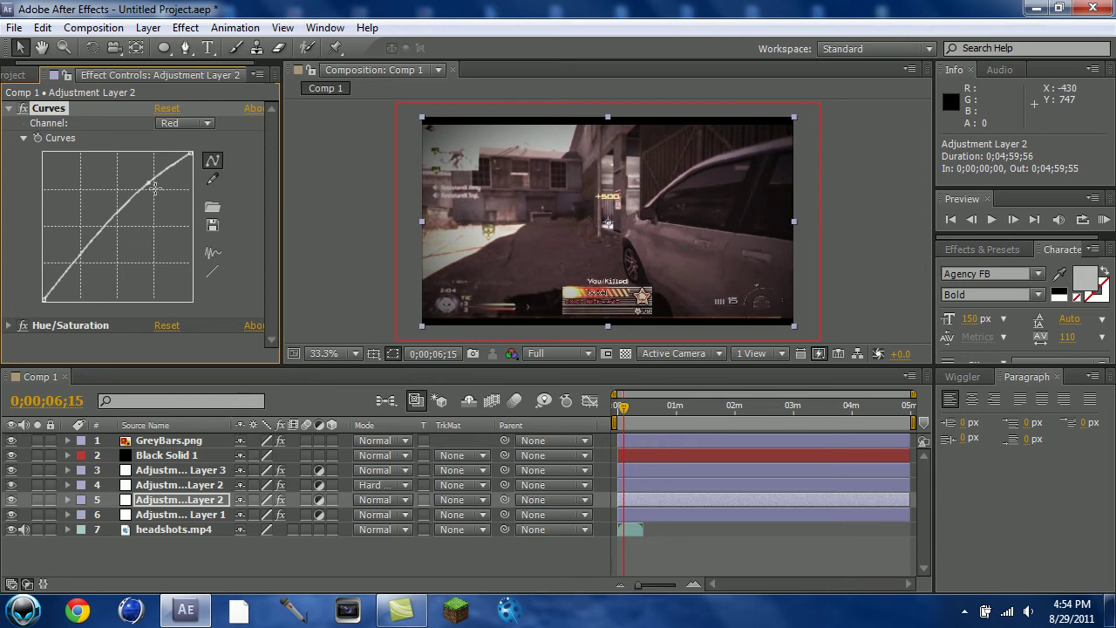
pyautogui.moveTo(77, 260); pyautogui.dragTo(86, 271)
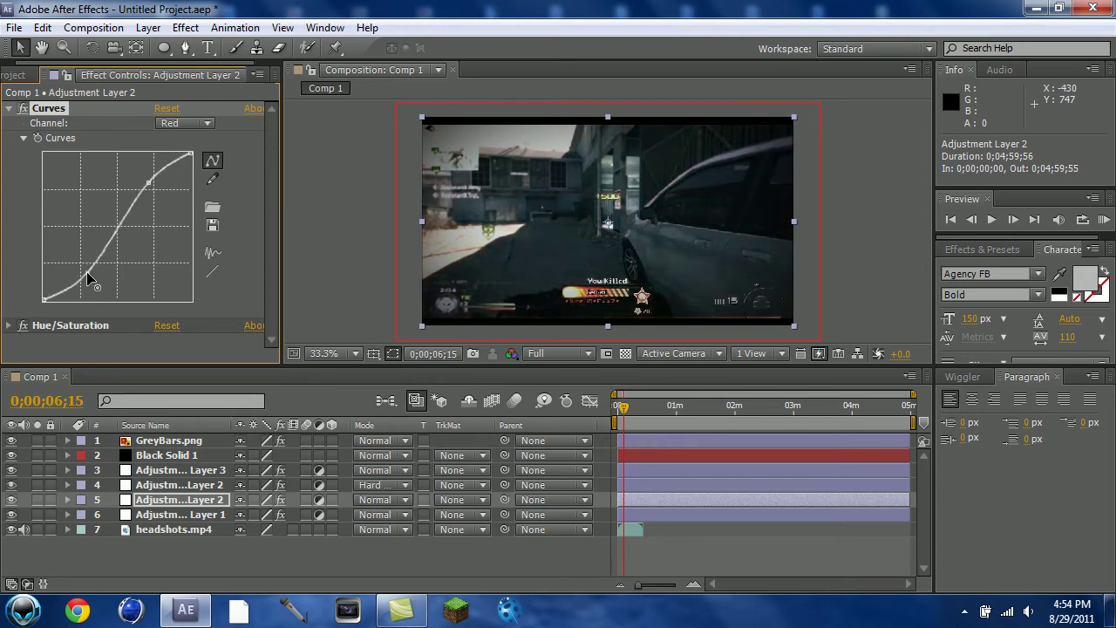
# Shape the Blue channel of the same Curves effect into an inverted S, raising the shadows and lowering the highlights.
pyautogui.click(186, 125)
pyautogui.click(193, 200)
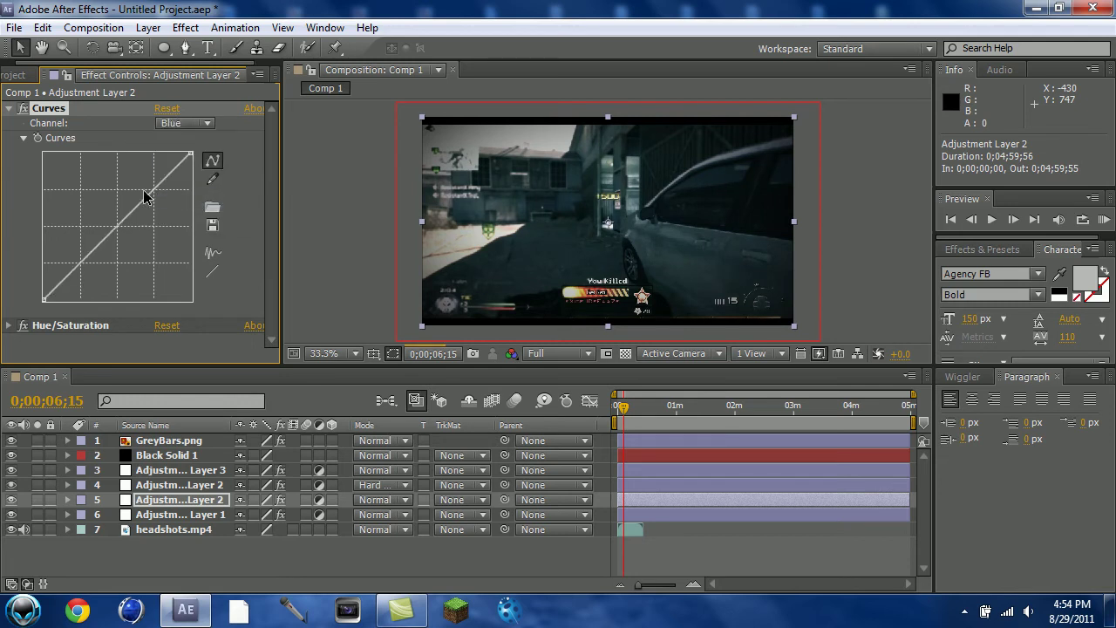
pyautogui.moveTo(77, 265); pyautogui.dragTo(74, 260)
pyautogui.moveTo(154, 180)
pyautogui.mouseDown()
pyautogui.moveTo(159, 215)
pyautogui.moveTo(157, 195)
pyautogui.mouseUp()
pyautogui.moveTo(82, 256); pyautogui.dragTo(77, 263)
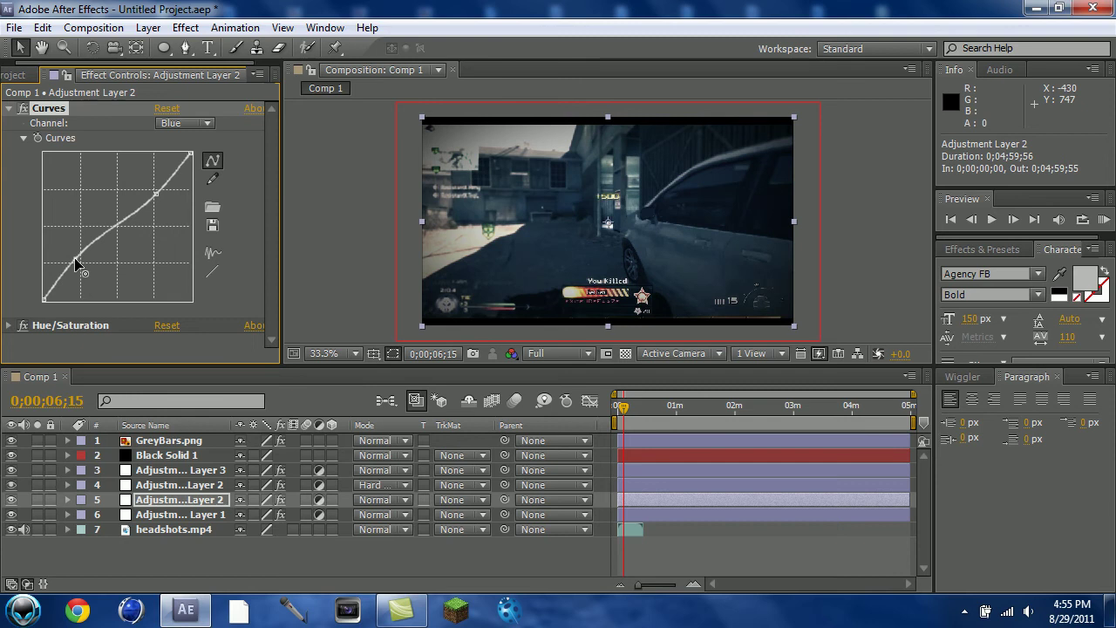
# Refine the Red curve by shifting its shadow and highlight points slightly toward darker input values, then deselect the layer and collapse Curves.
pyautogui.click(187, 123)
pyautogui.click(202, 163)
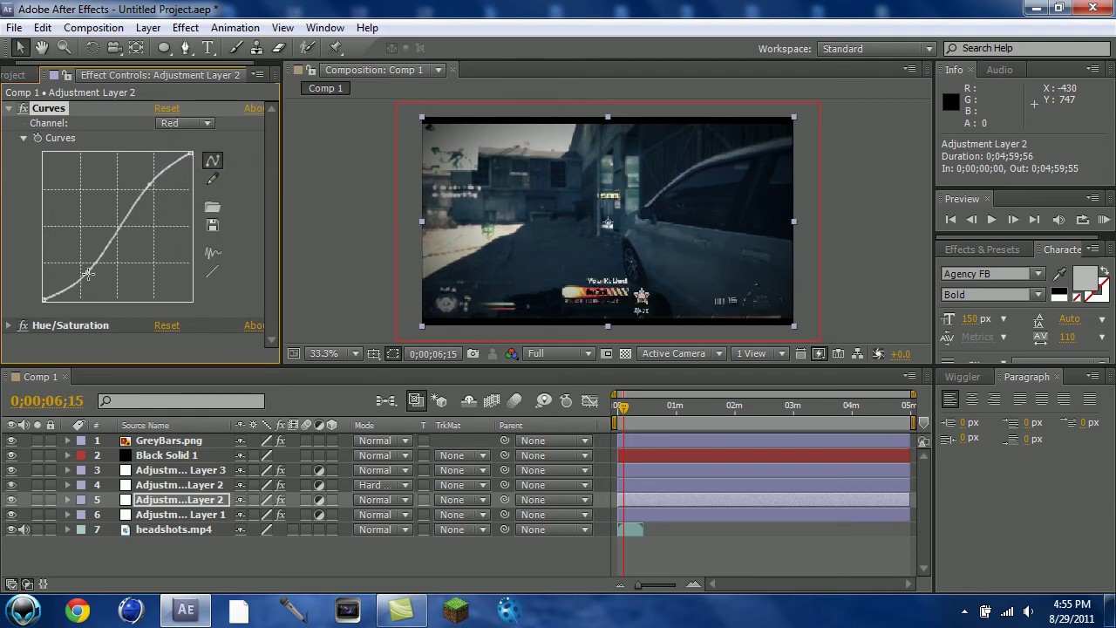
pyautogui.moveTo(85, 275); pyautogui.dragTo(84, 276)
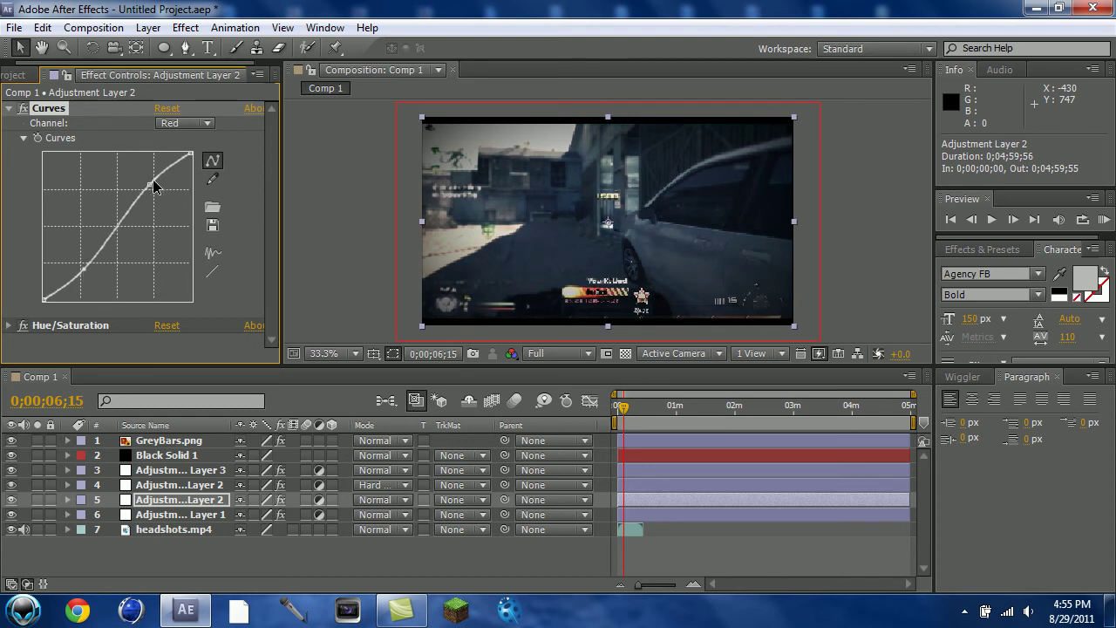
pyautogui.moveTo(151, 184); pyautogui.dragTo(146, 184)
pyautogui.click(305, 255)
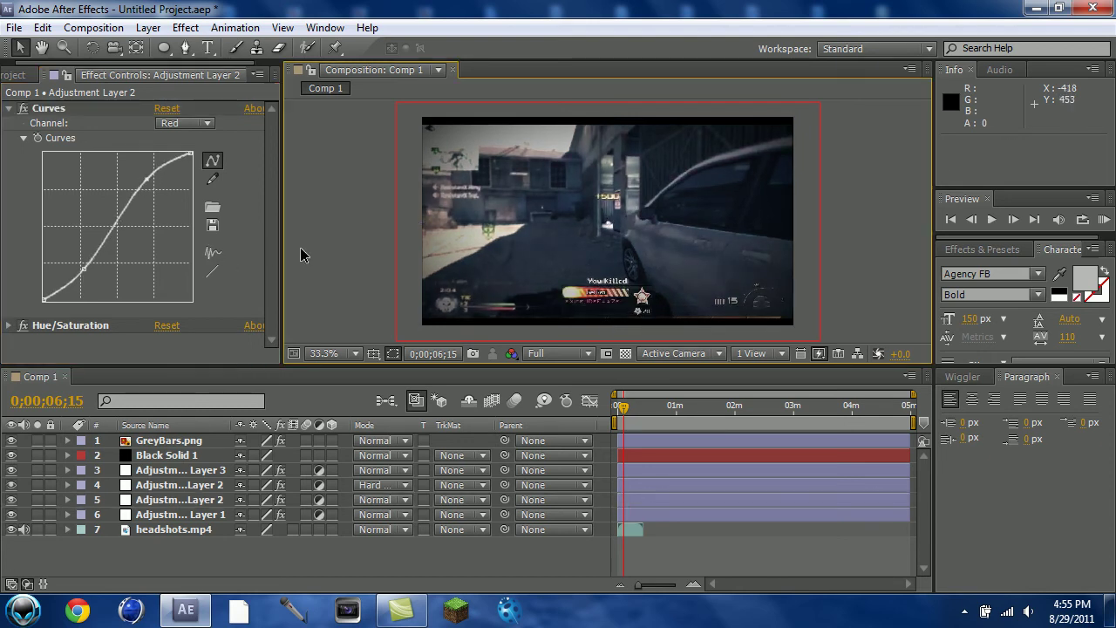
pyautogui.click(8, 109)
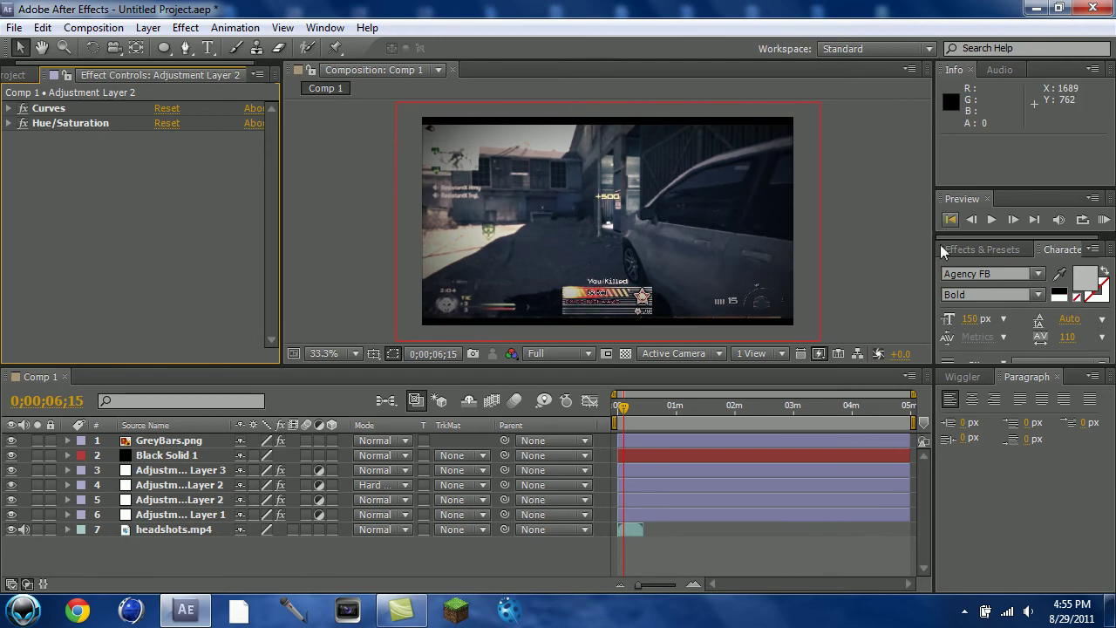
# Check the color correction from the start of the composition through successive frames up to 0;00;04;28.
pyautogui.click(951, 219)
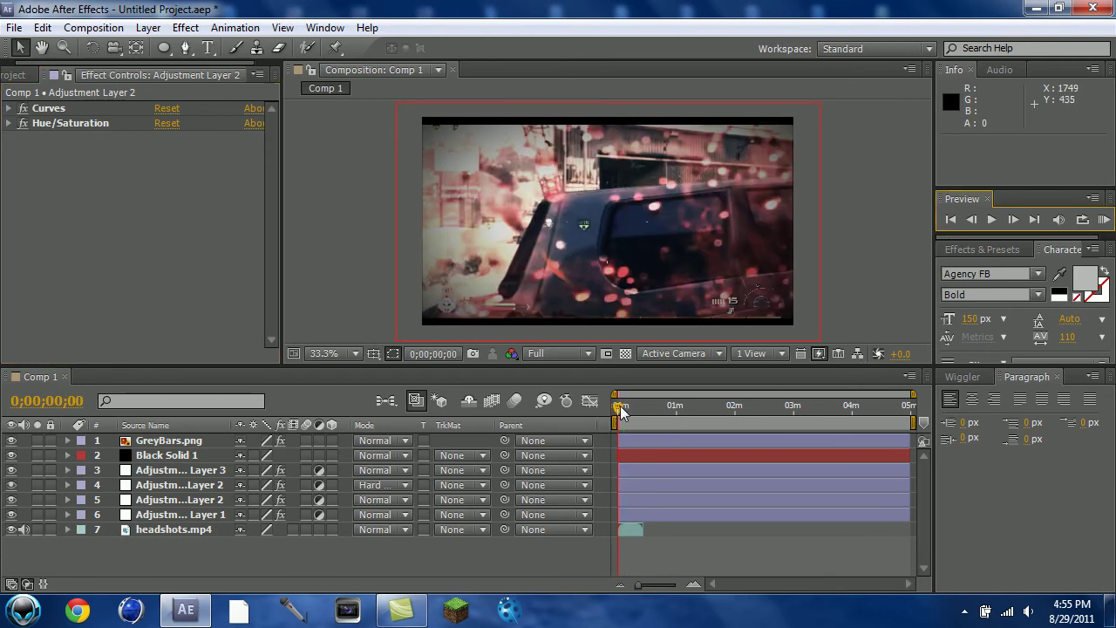
pyautogui.click(620, 406)
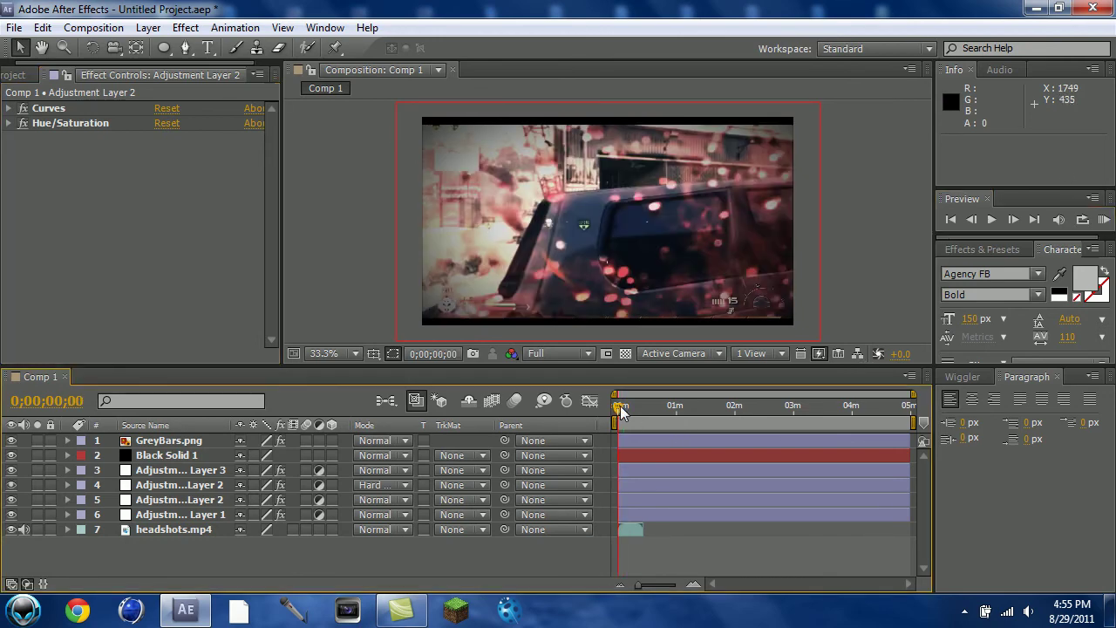
pyautogui.click(622, 414)
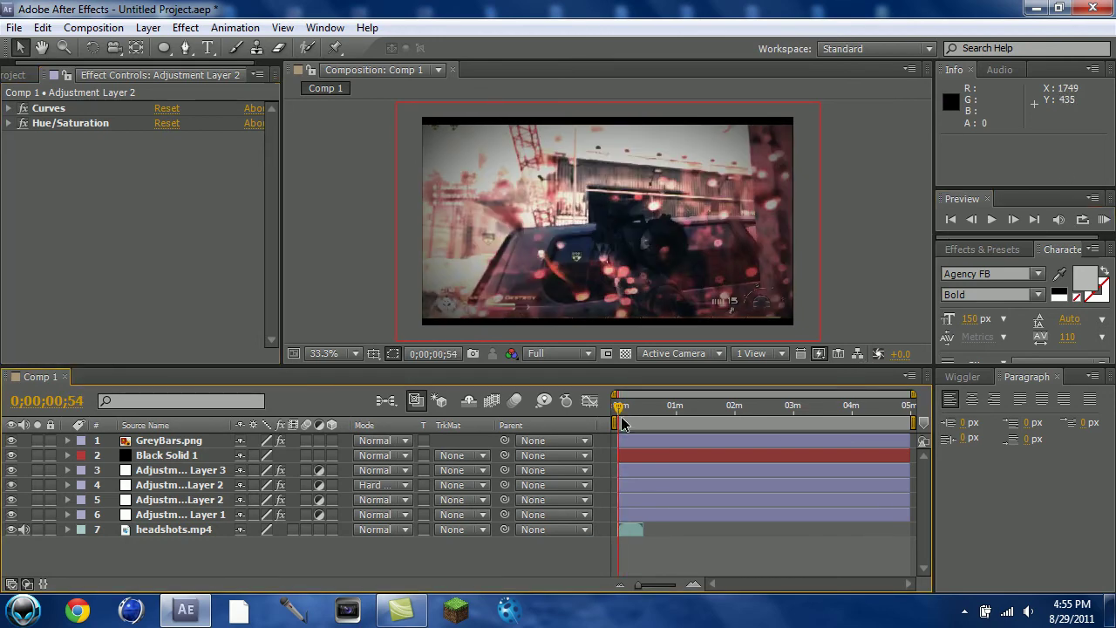
pyautogui.click(625, 412)
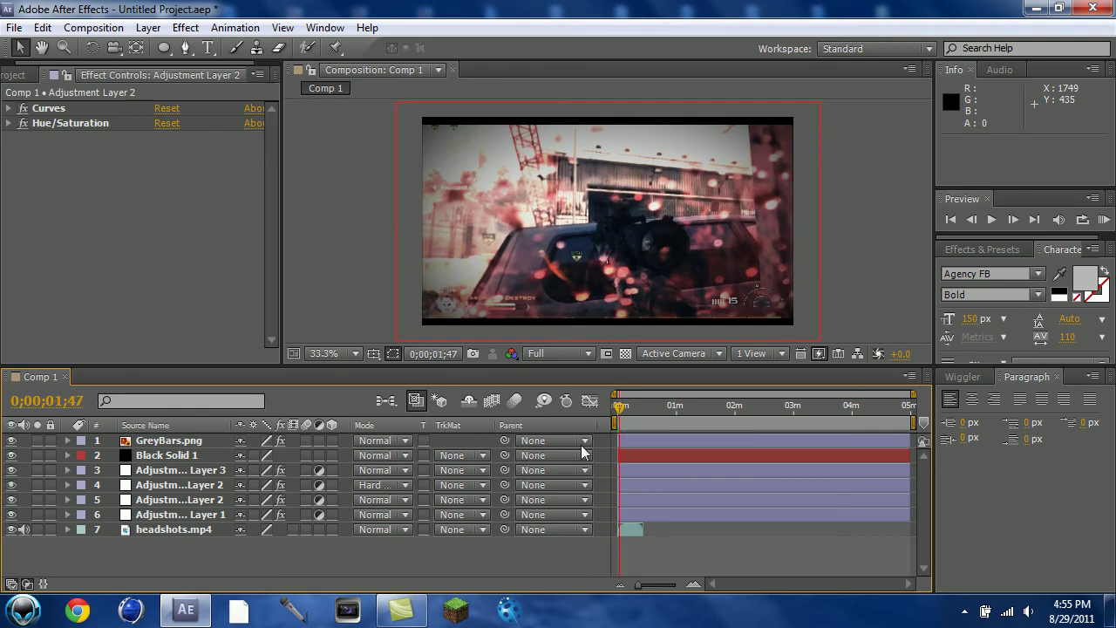
pyautogui.click(227, 213)
pyautogui.click(625, 411)
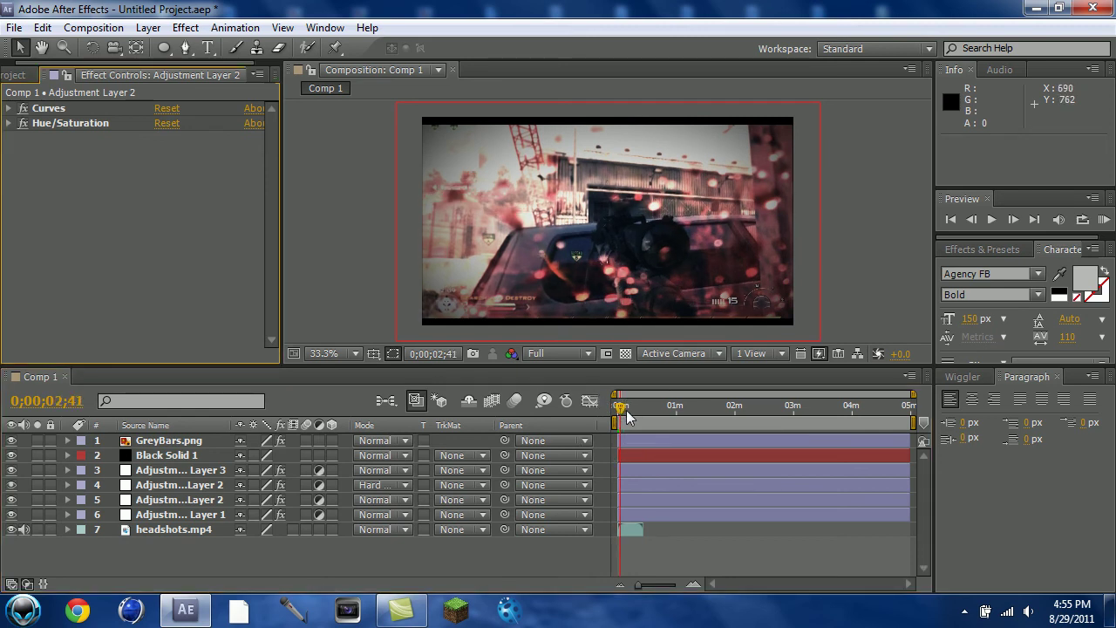
pyautogui.click(625, 409)
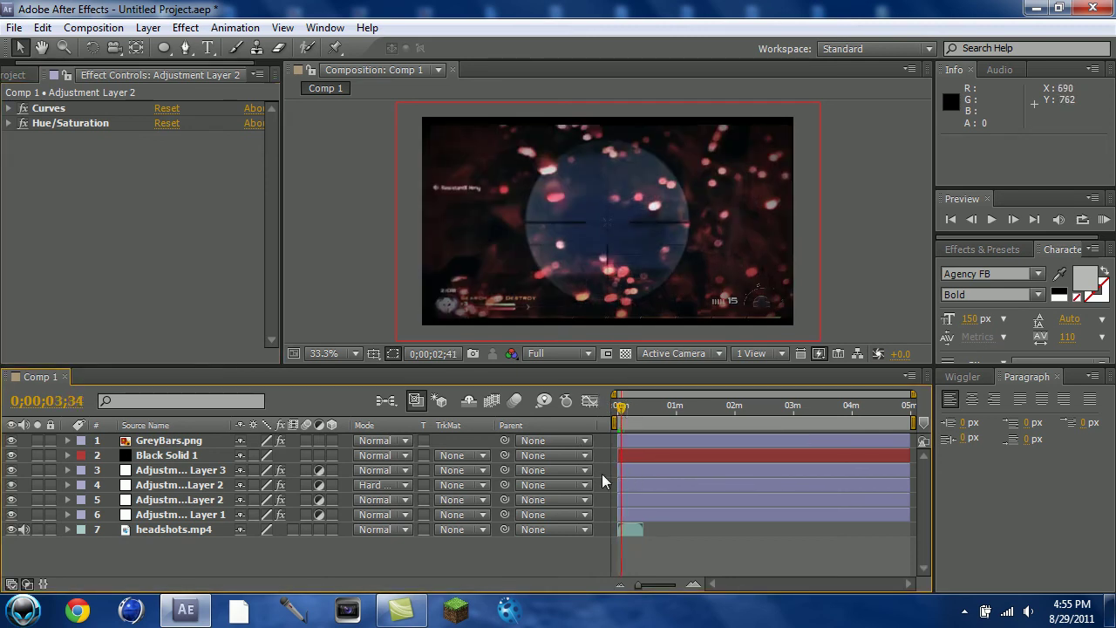
pyautogui.click(626, 408)
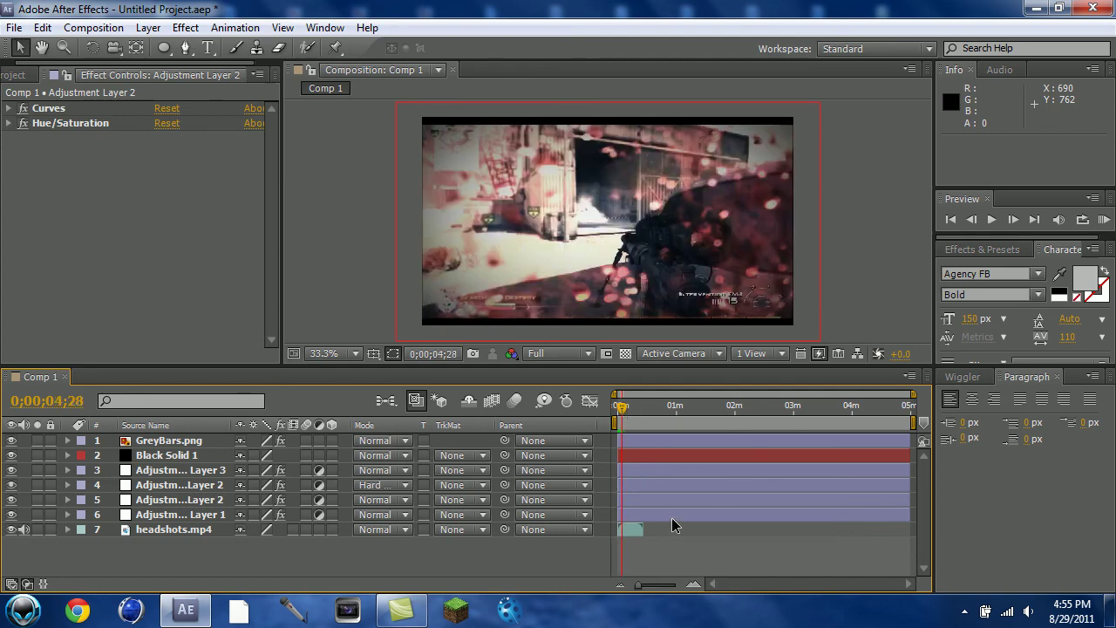
pyautogui.click(158, 165)
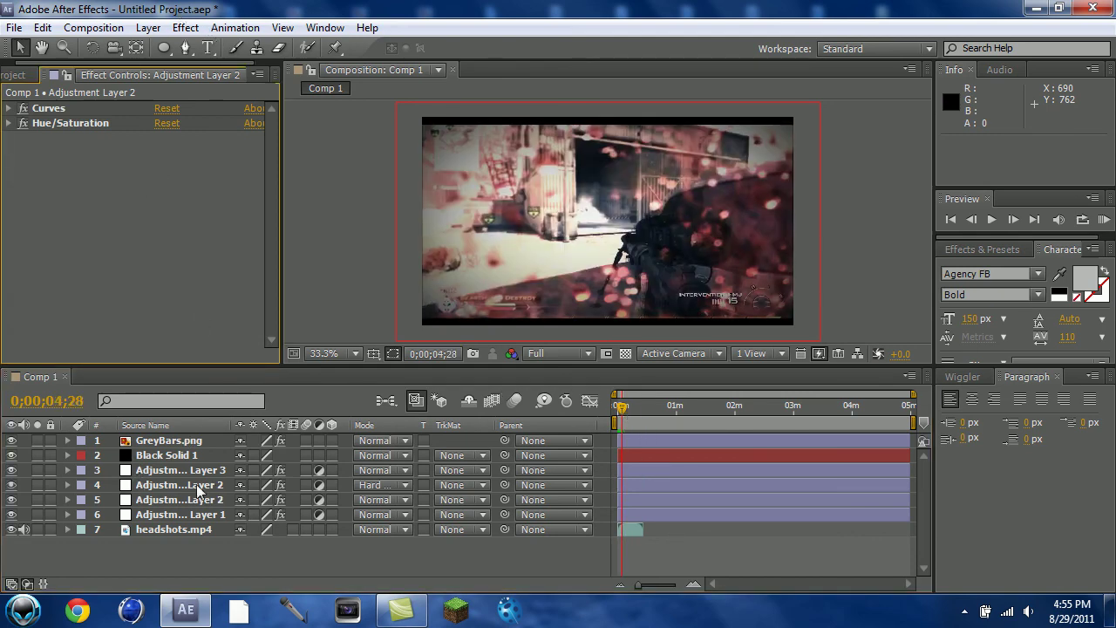
pyautogui.click(200, 534)
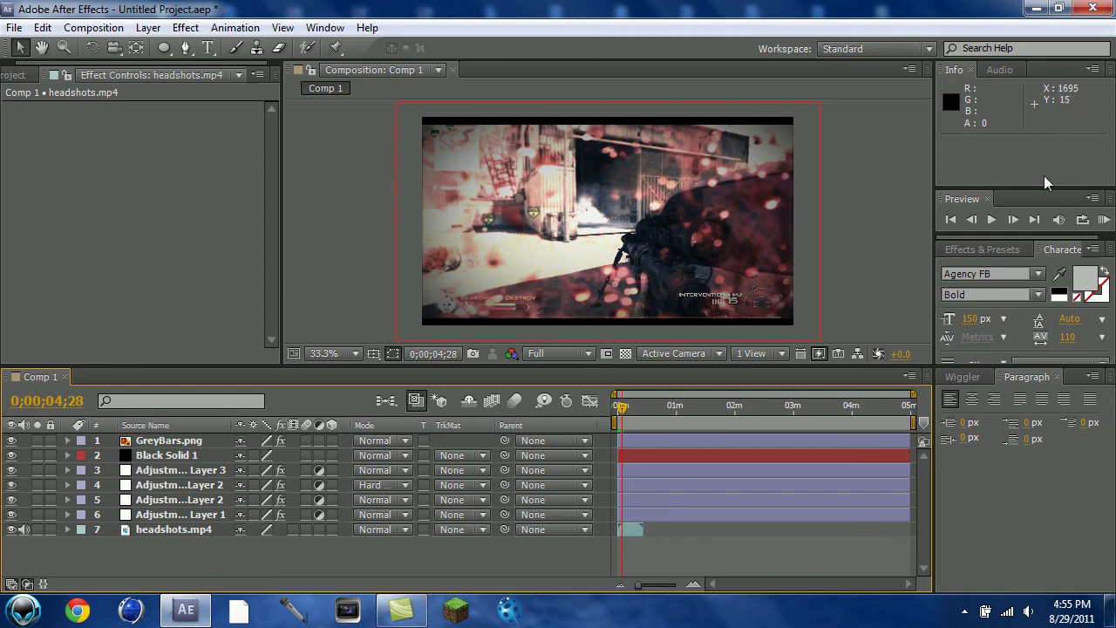
# Return to the composition's start and review the graded footage at further points up to 0;00;10;42.
pyautogui.click(945, 222)
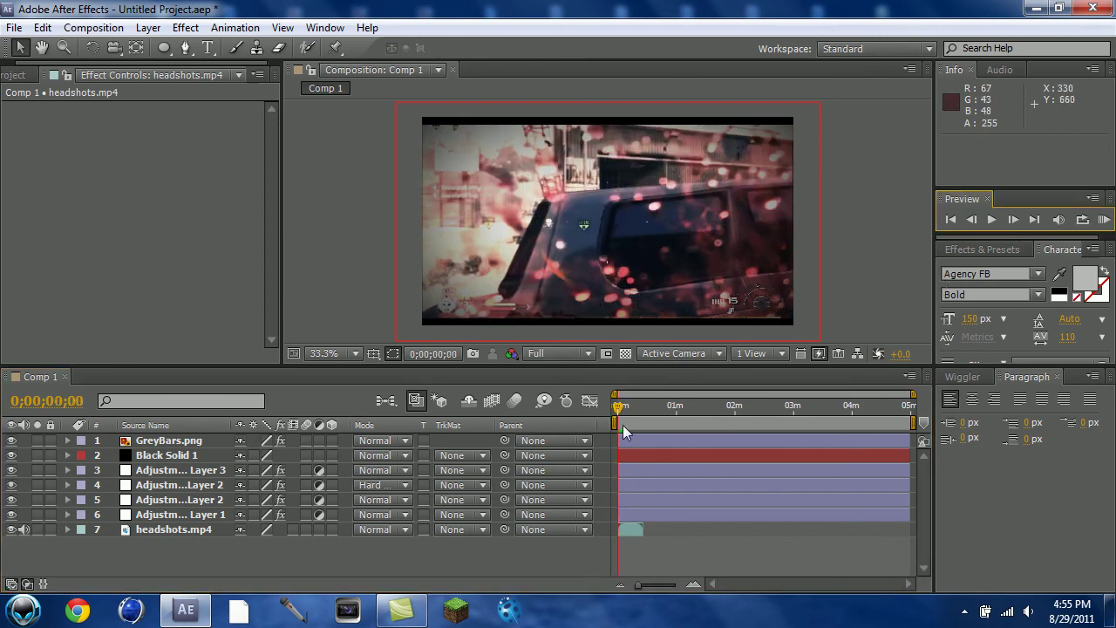
pyautogui.click(622, 407)
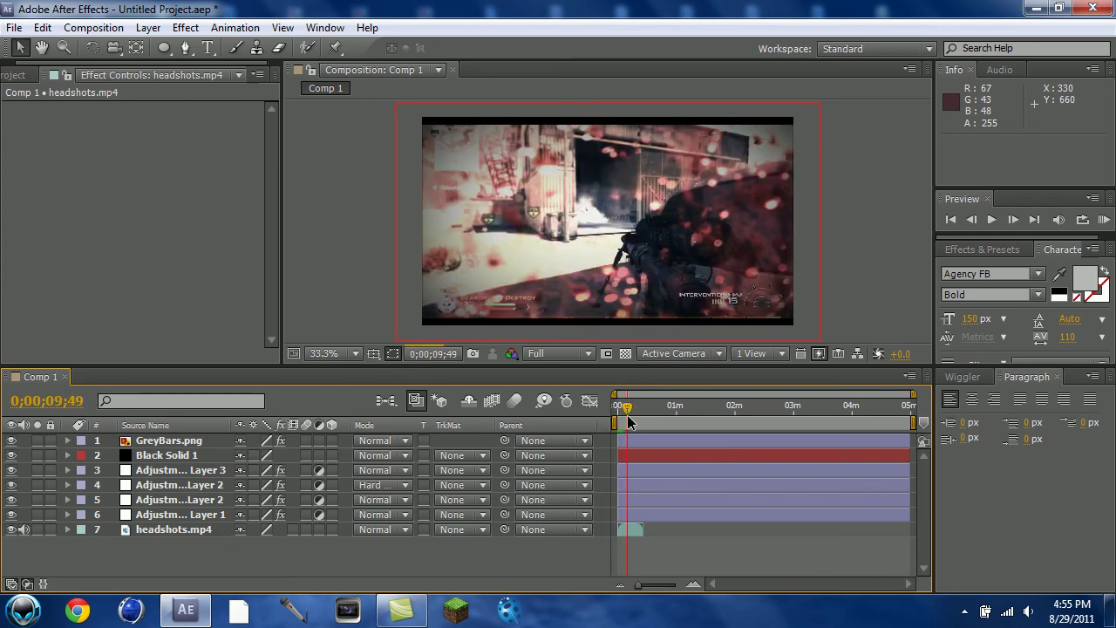
pyautogui.click(627, 410)
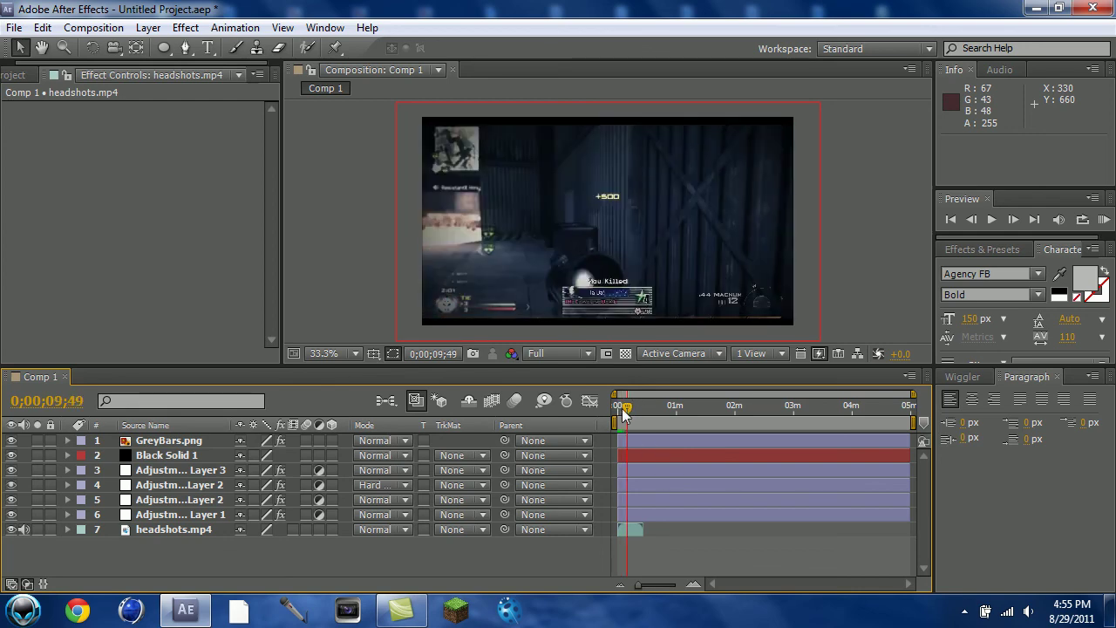
pyautogui.click(625, 408)
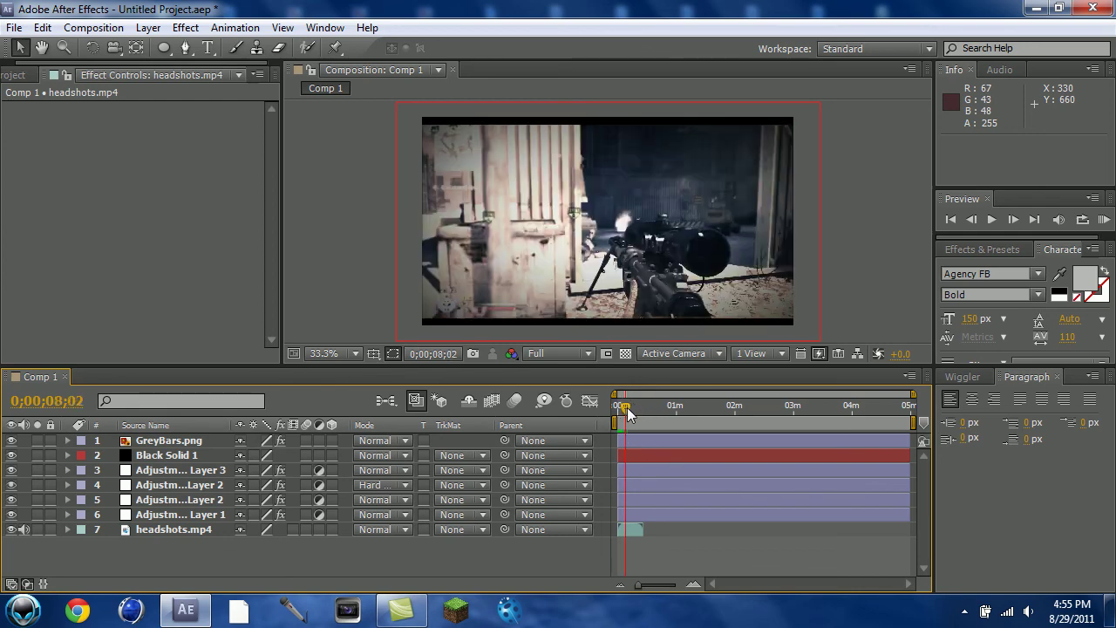
pyautogui.moveTo(627, 411); pyautogui.dragTo(628, 408)
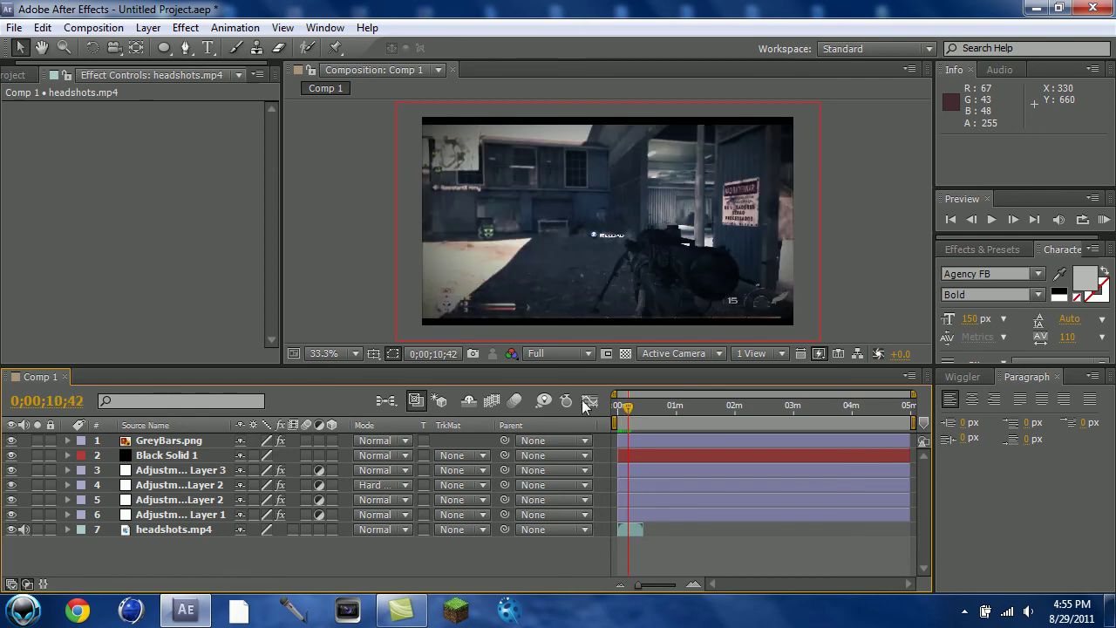